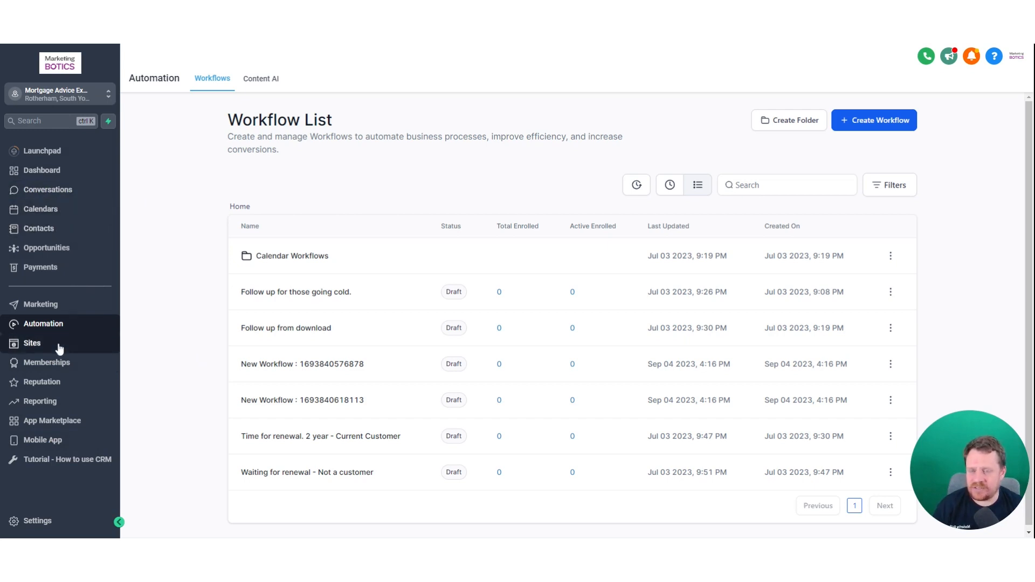
- Create a new blank form from scratch under Sites > Forms > Builder
left_click(32, 344)
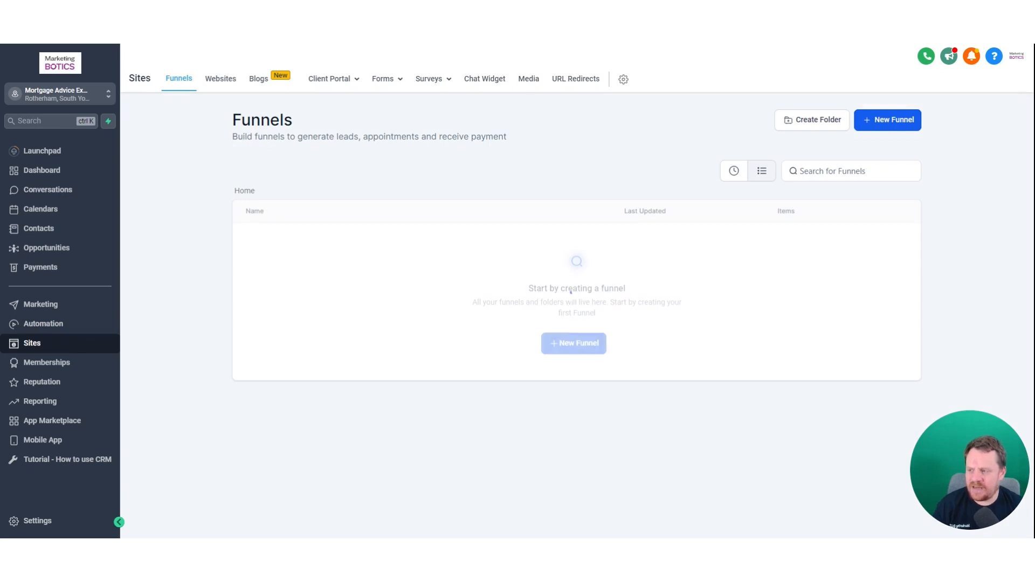
mouse_move(454, 91)
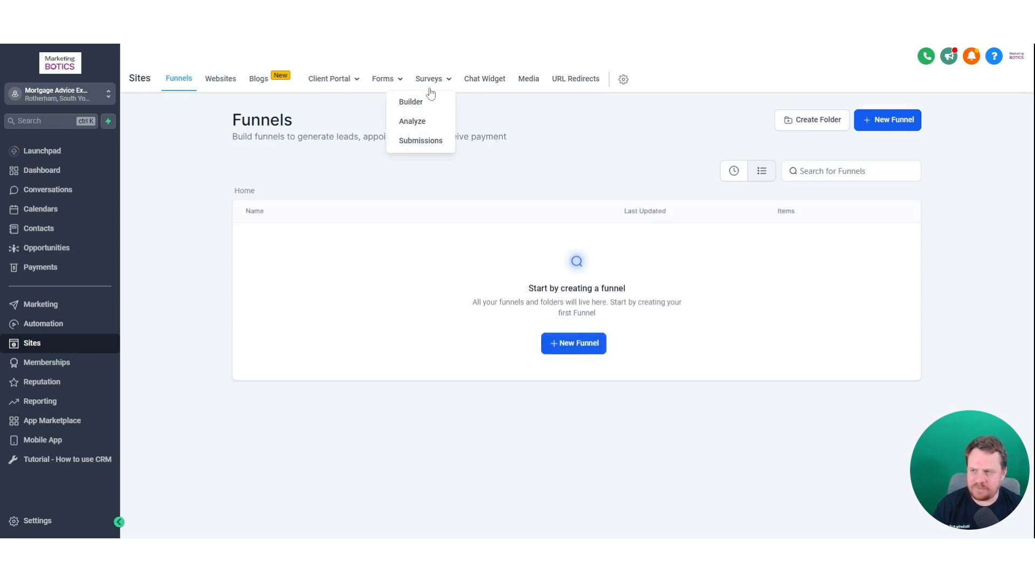
mouse_move(394, 84)
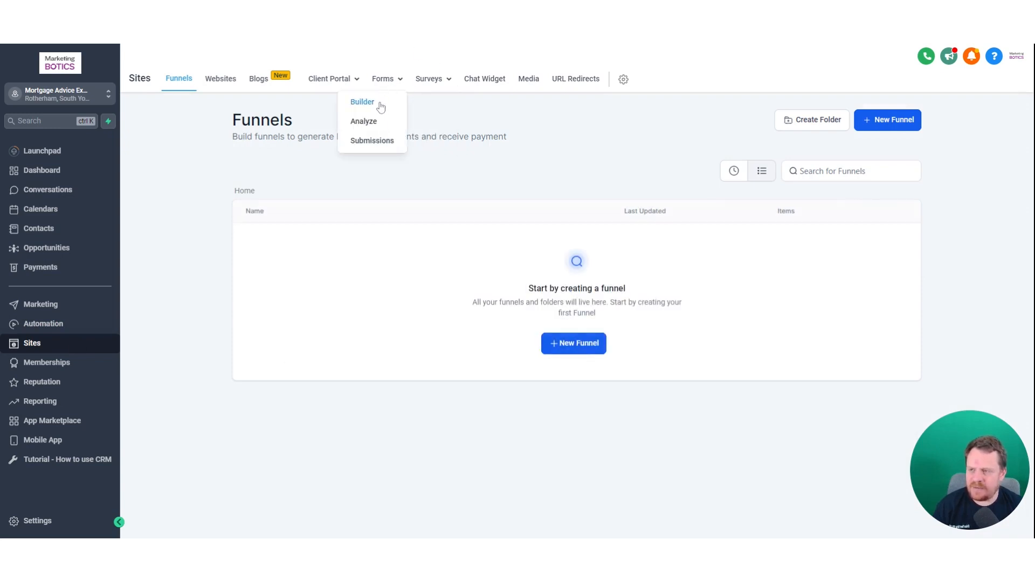
left_click(362, 102)
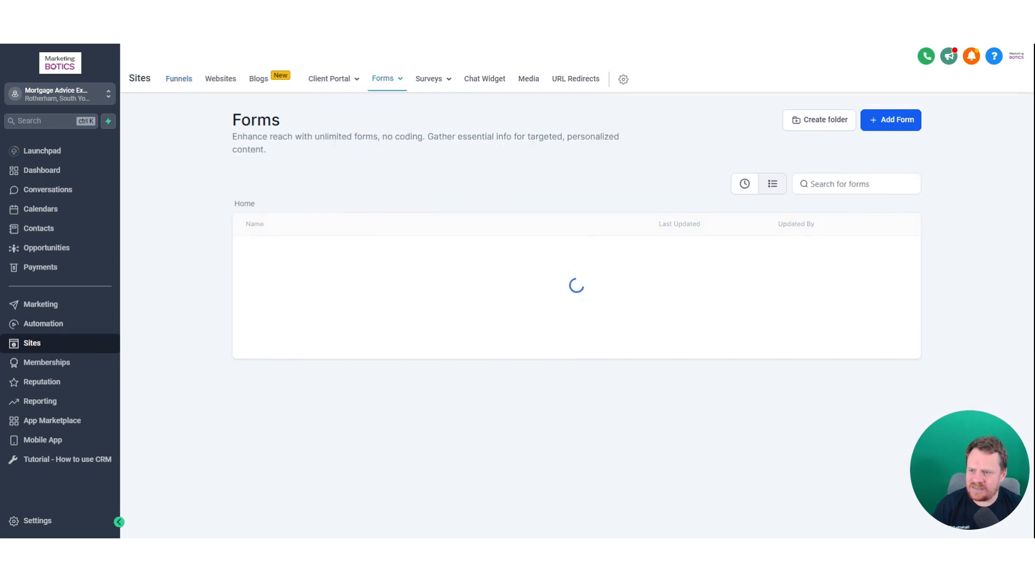
left_click(890, 124)
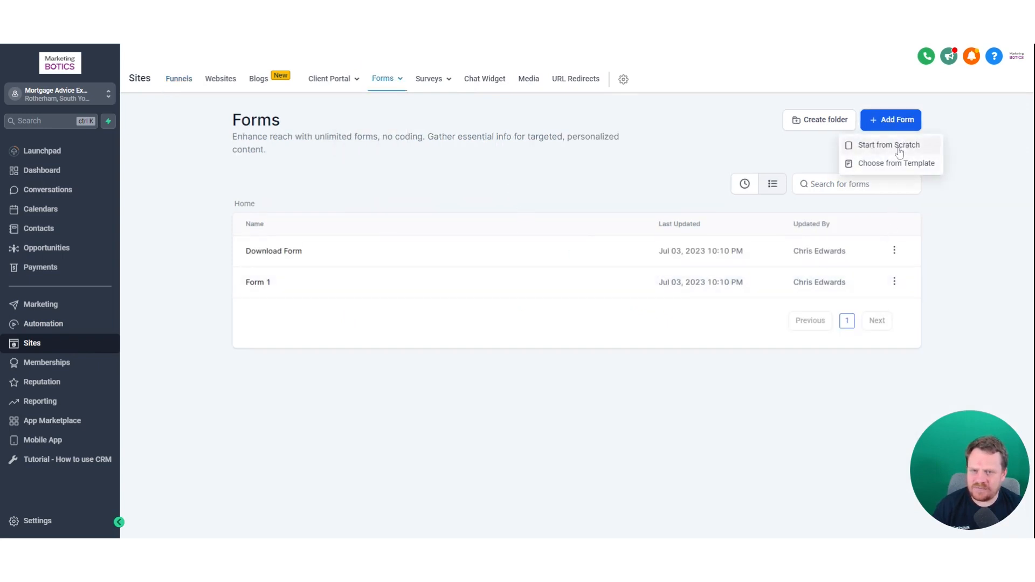
left_click(893, 145)
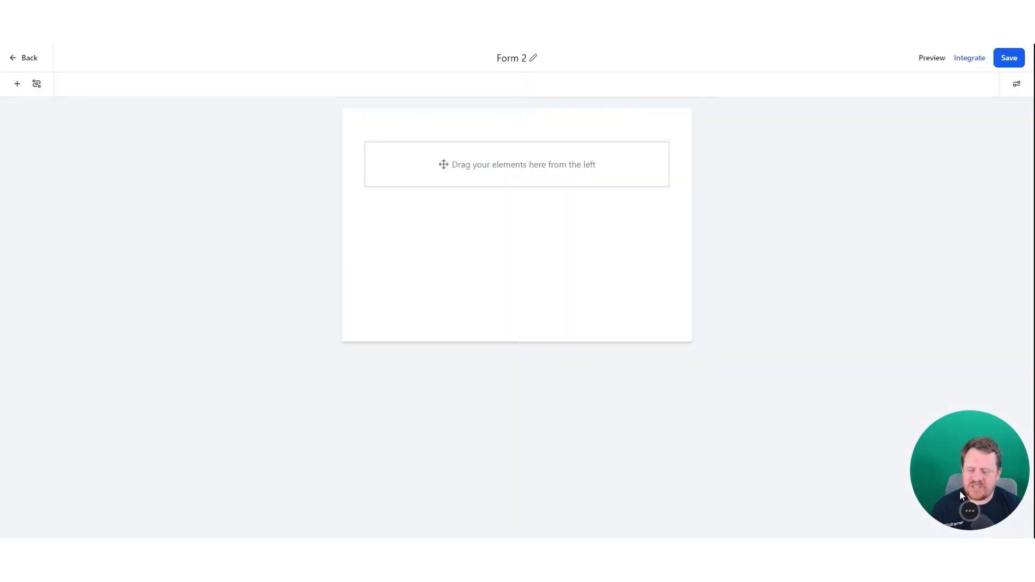
- Rename the new form from 'Form 2' to 'Feedback From'
left_click(532, 60)
key("ctrl+a")
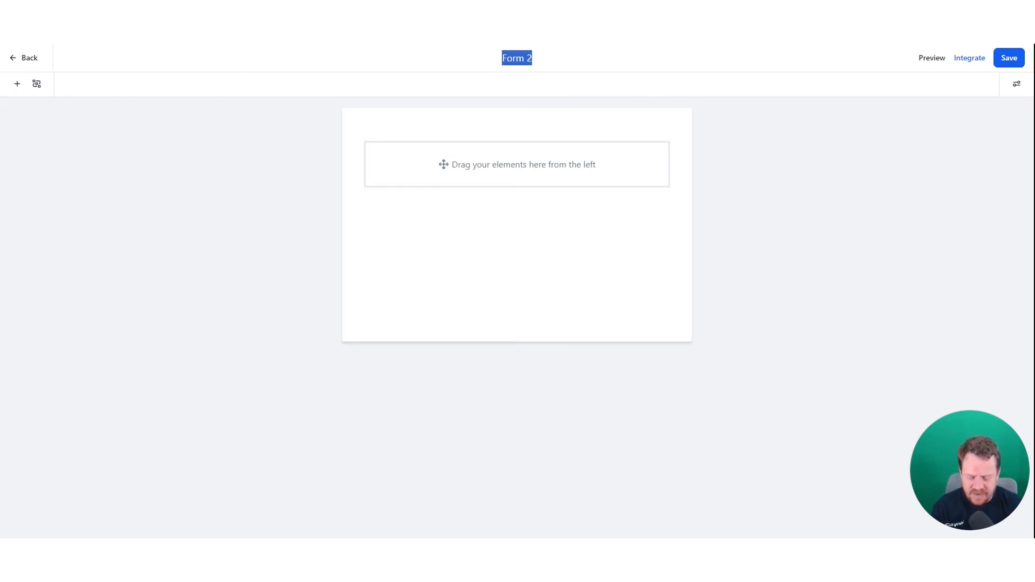
type("Interested")
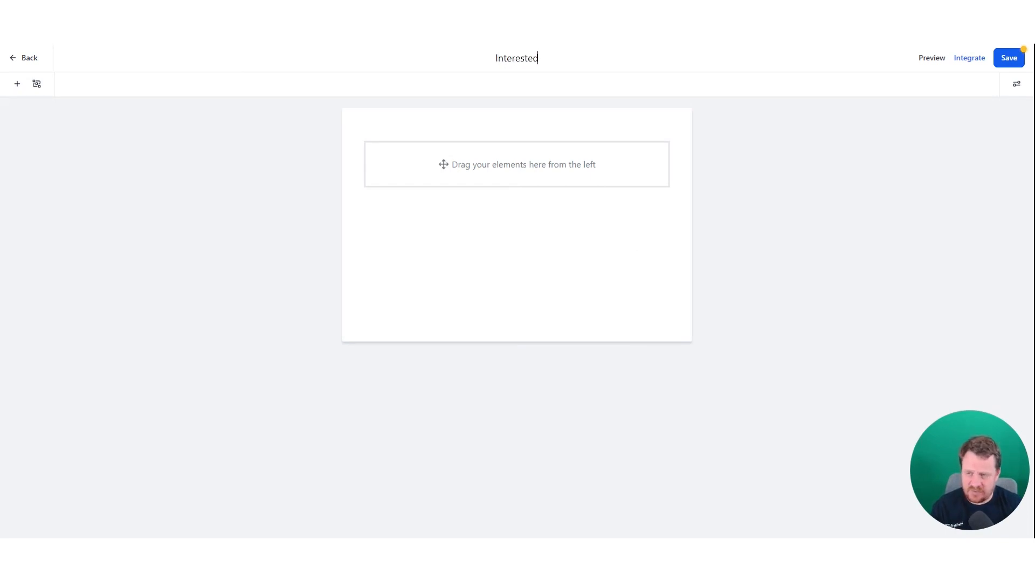
key("BackSpace")
key("BackSpace")
key("BackSpace")
key("BackSpace")
key("BackSpace")
key("BackSpace")
key("BackSpace")
key("BackSpace")
key("BackSpace")
key("BackSpace")
type("Feedback From")
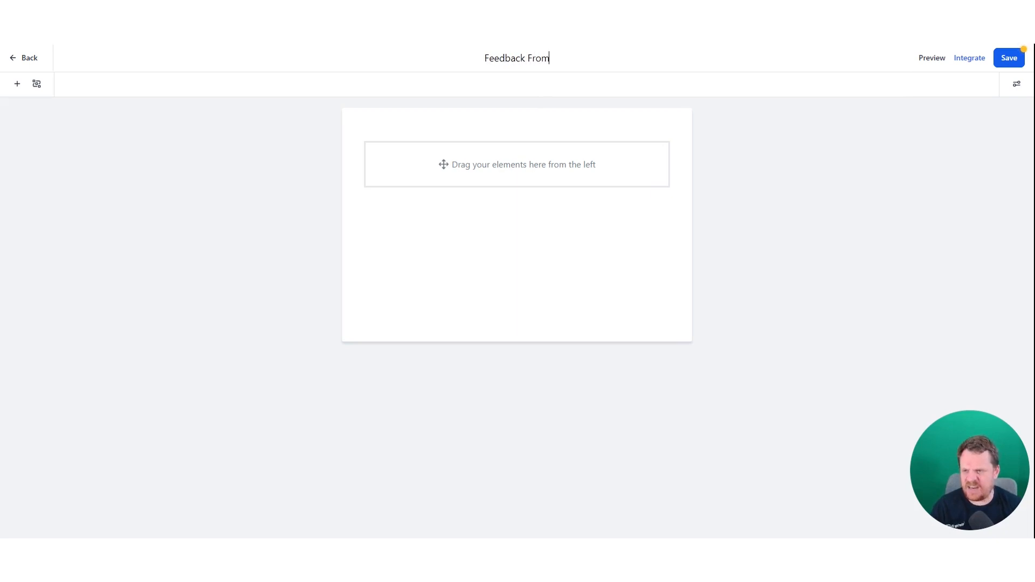
left_click(899, 225)
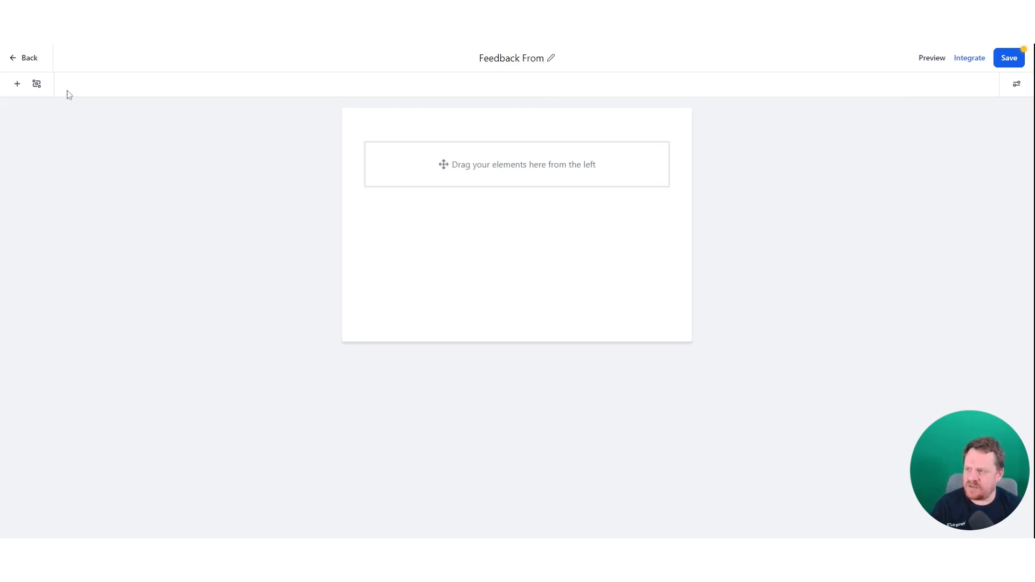
- Add Full Name, Email and Phone fields to the form from Quick Add
left_click(17, 83)
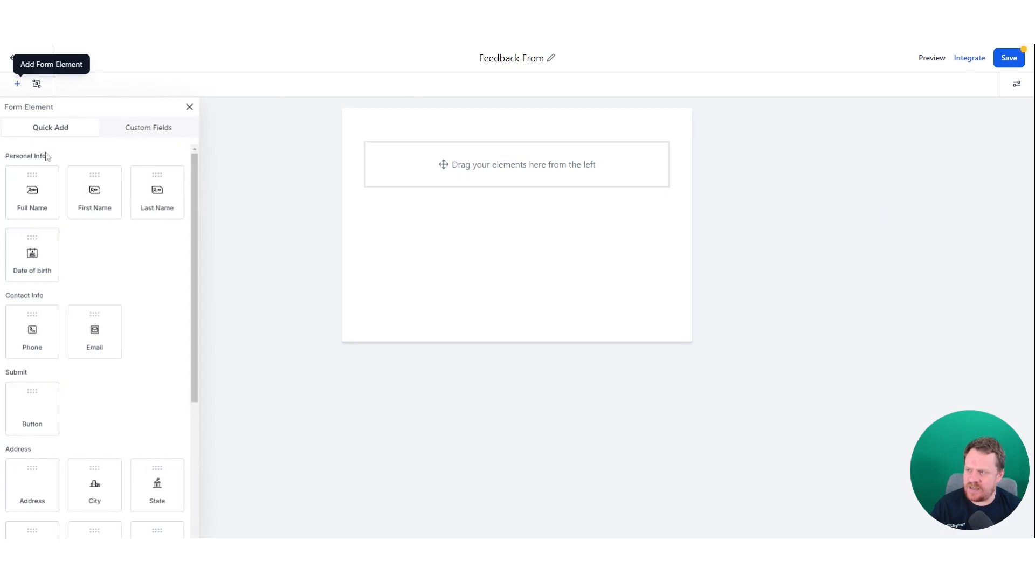
left_click_drag(32, 200, 431, 167)
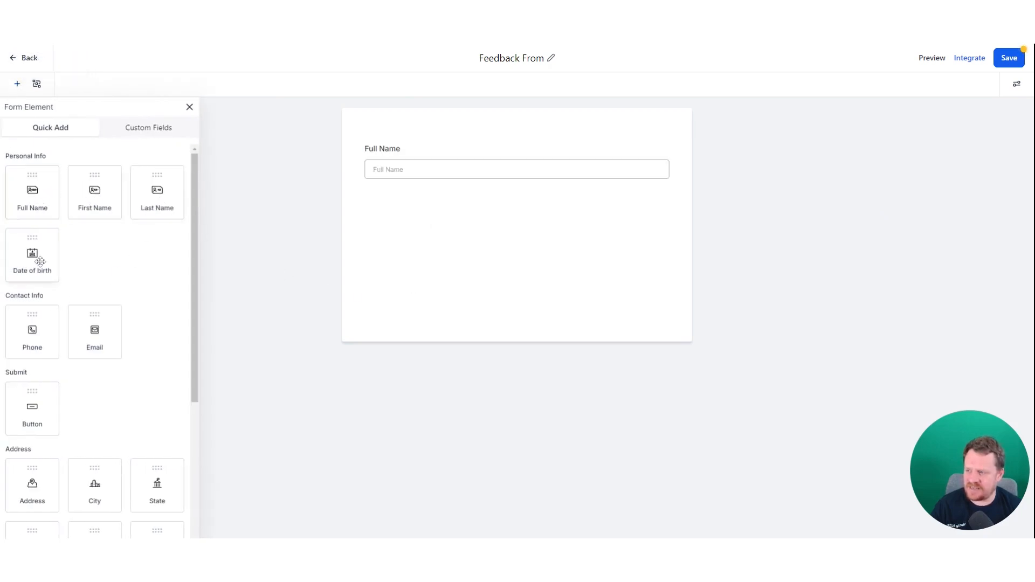
left_click_drag(93, 330, 538, 339)
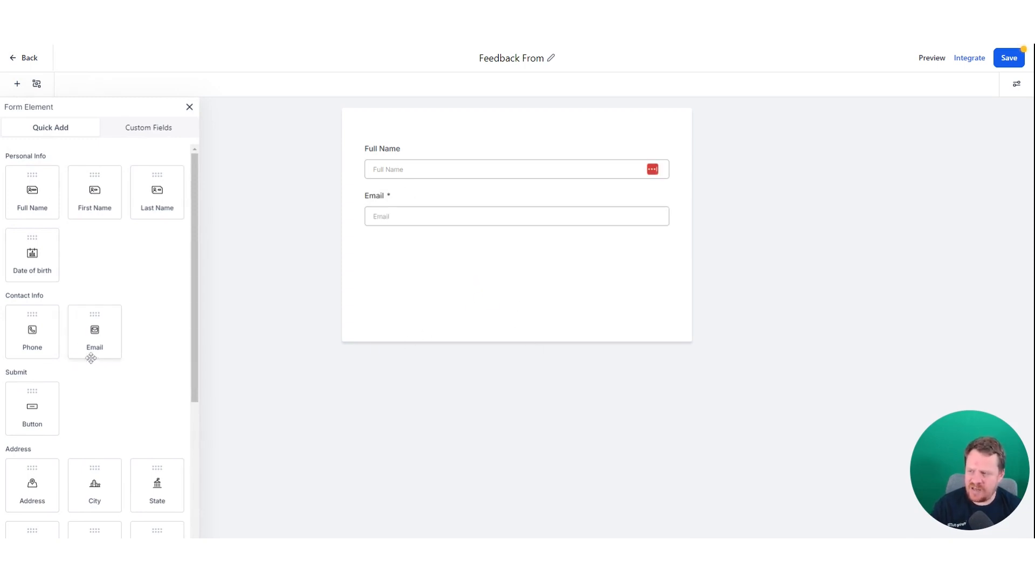
left_click_drag(30, 331, 430, 289)
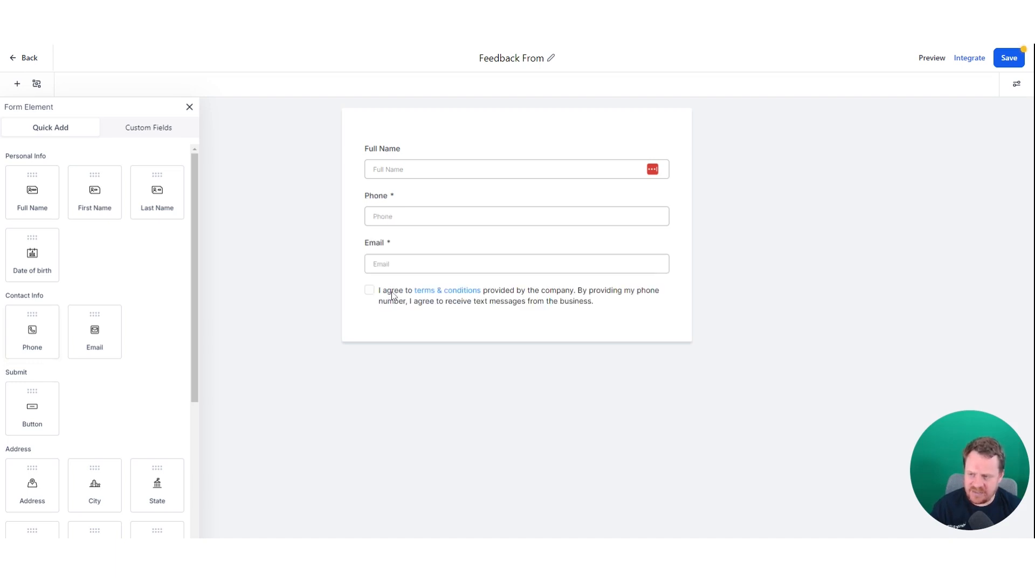
- Inspect the terms-and-conditions consent block's link settings, leaving them unchanged
left_click(518, 297)
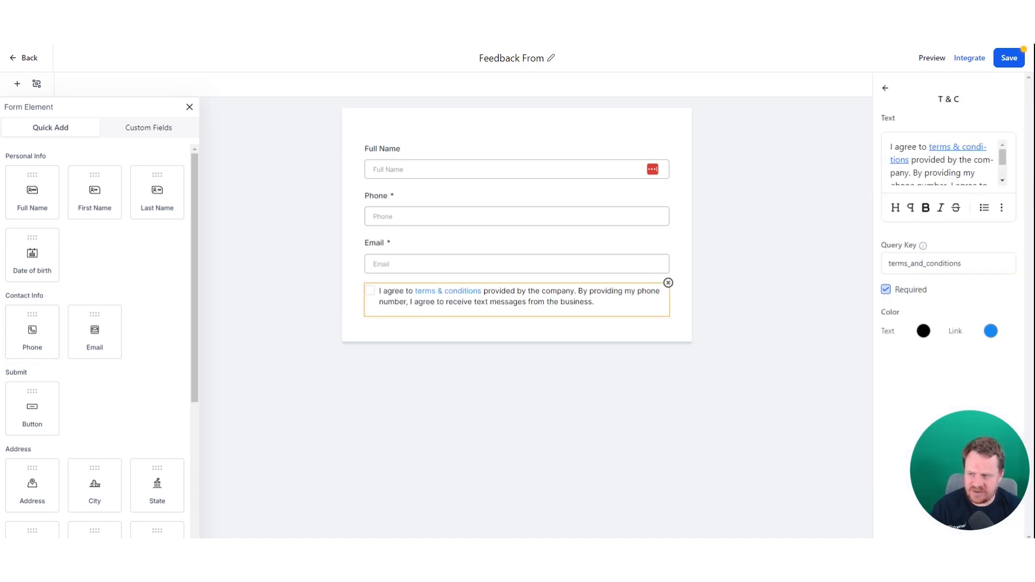
scroll(941, 162, "down", 2)
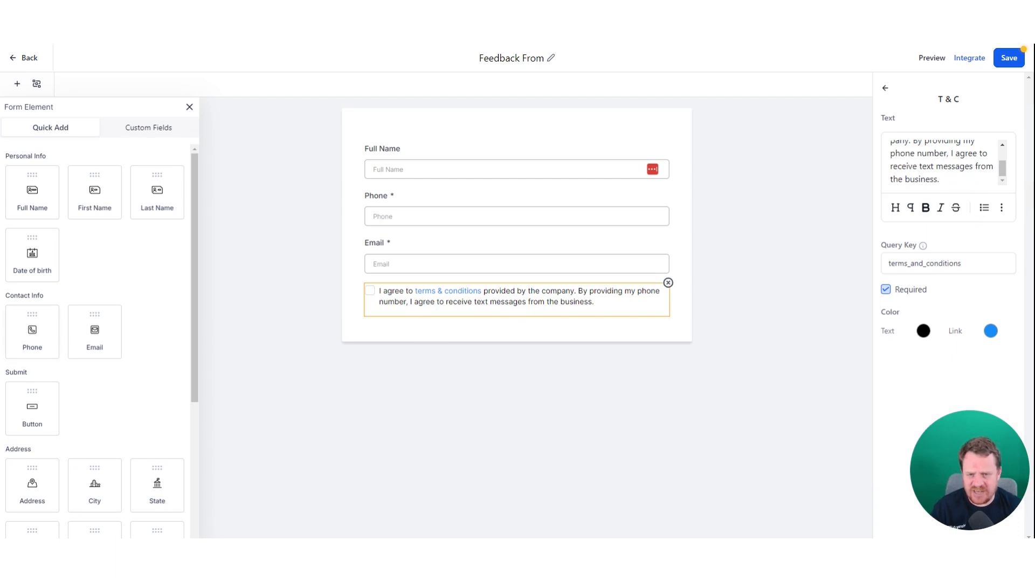
scroll(940, 162, "up", 2)
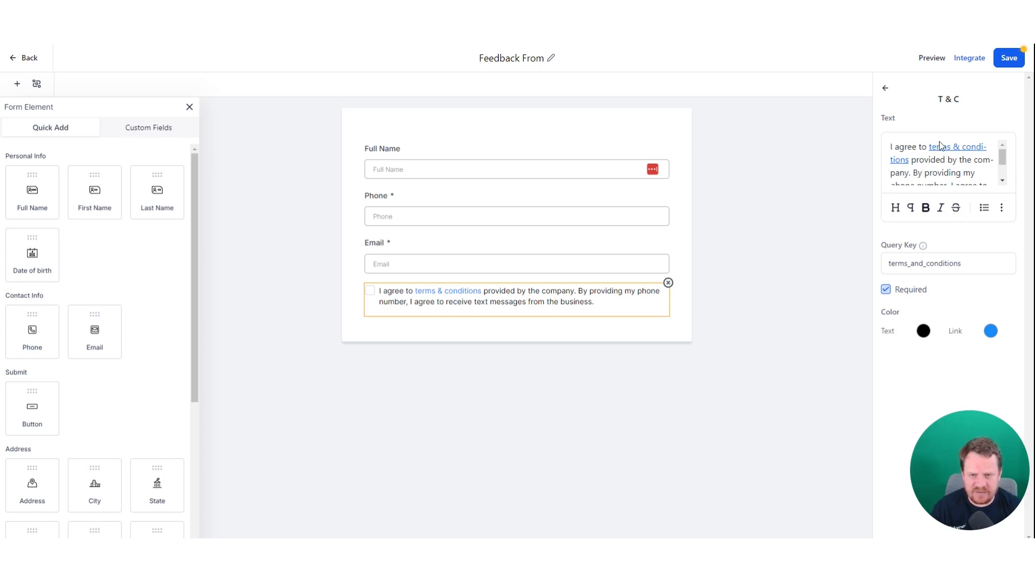
left_click(1002, 213)
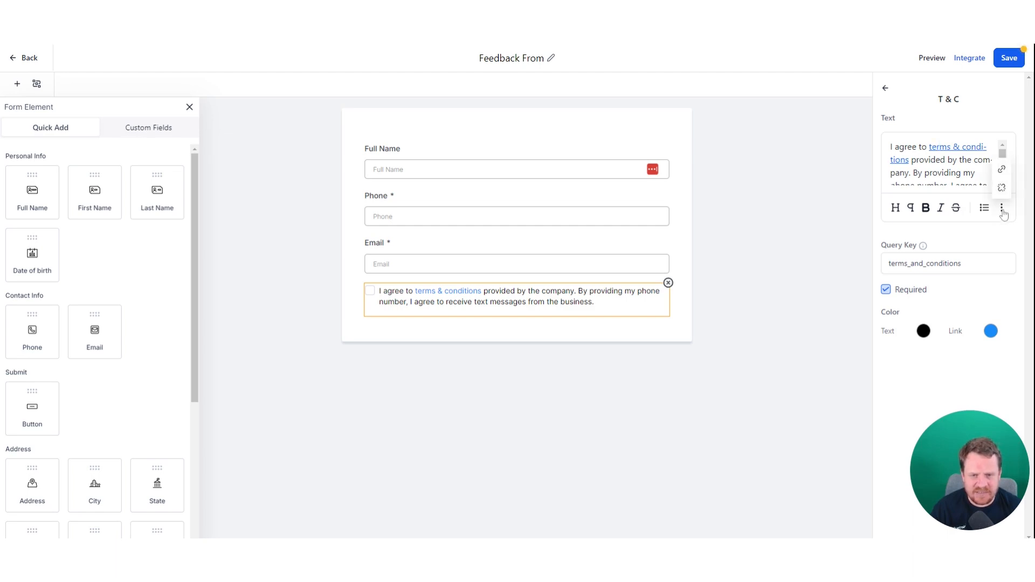
left_click(1004, 175)
left_click_drag(497, 294, 304, 291)
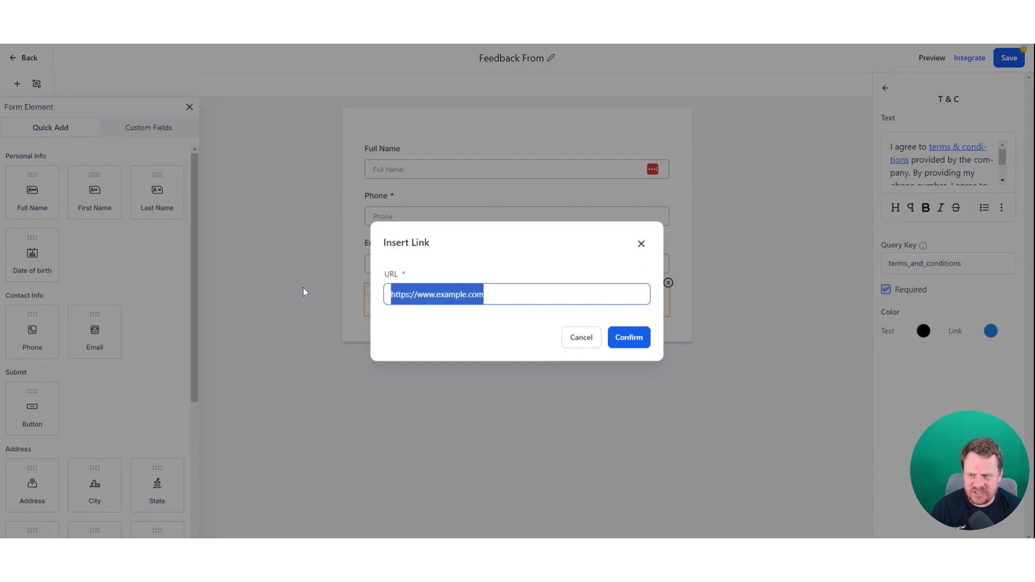
key("BackSpace")
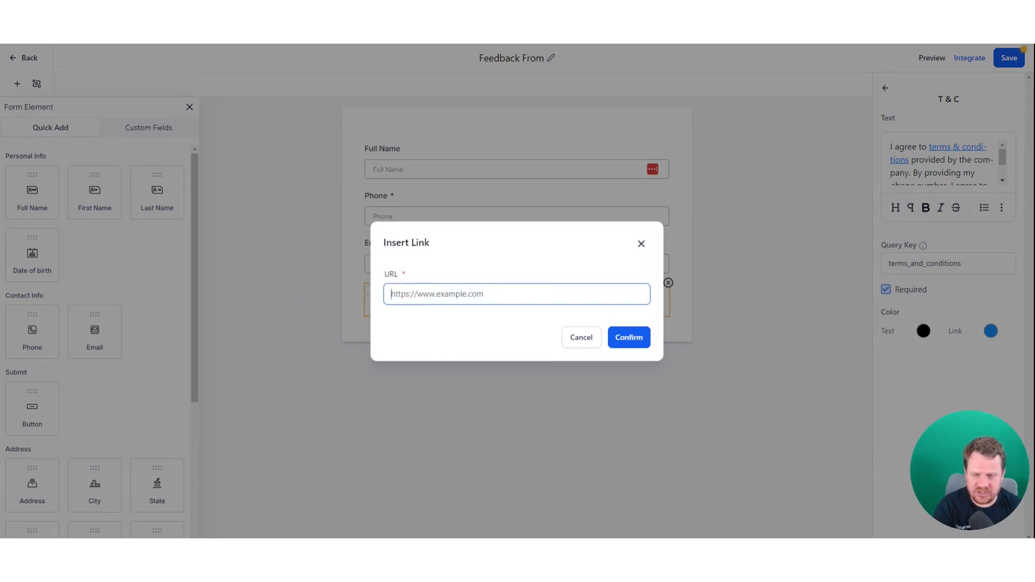
left_click(640, 244)
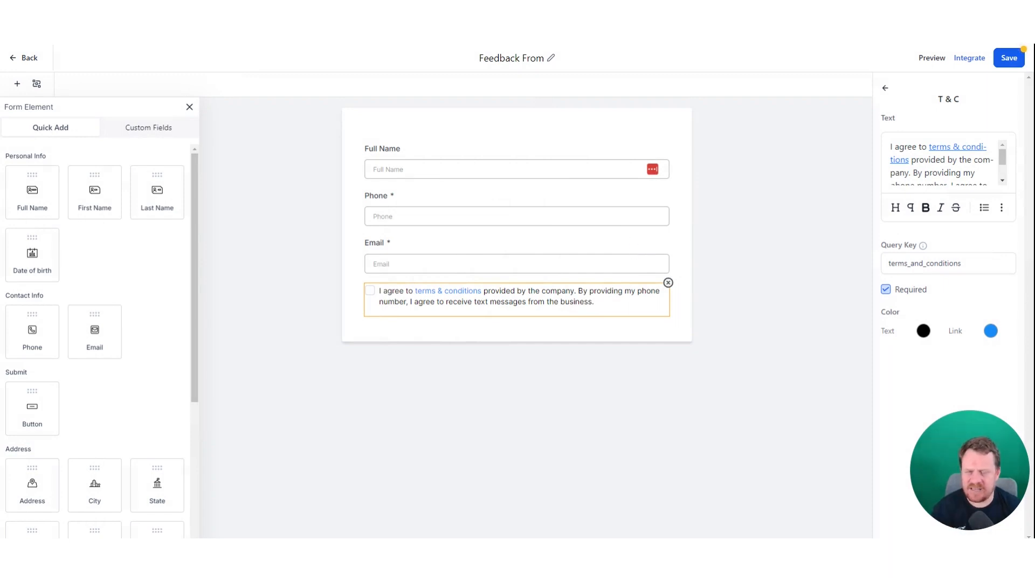
left_click(433, 389)
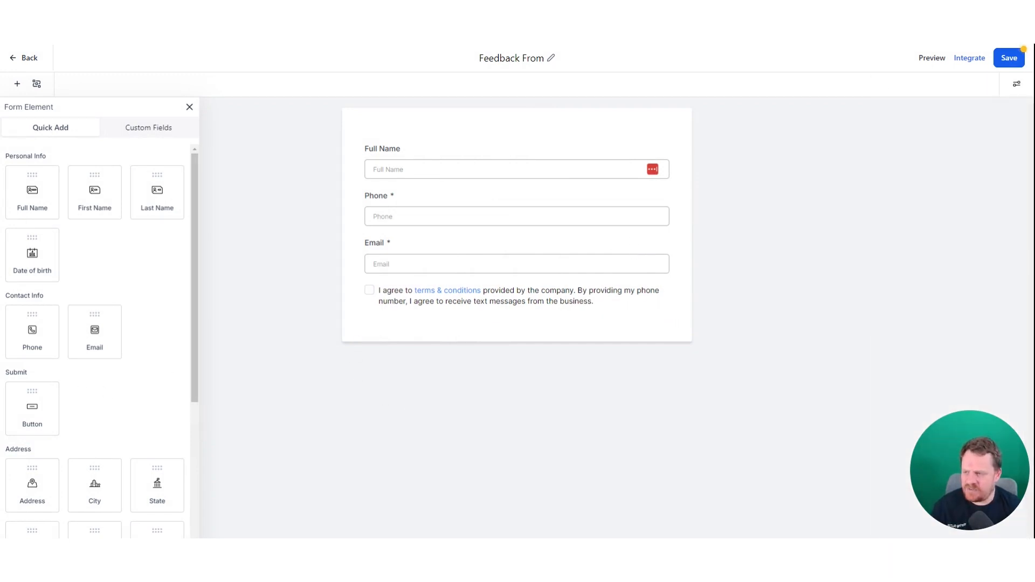
left_click(35, 421)
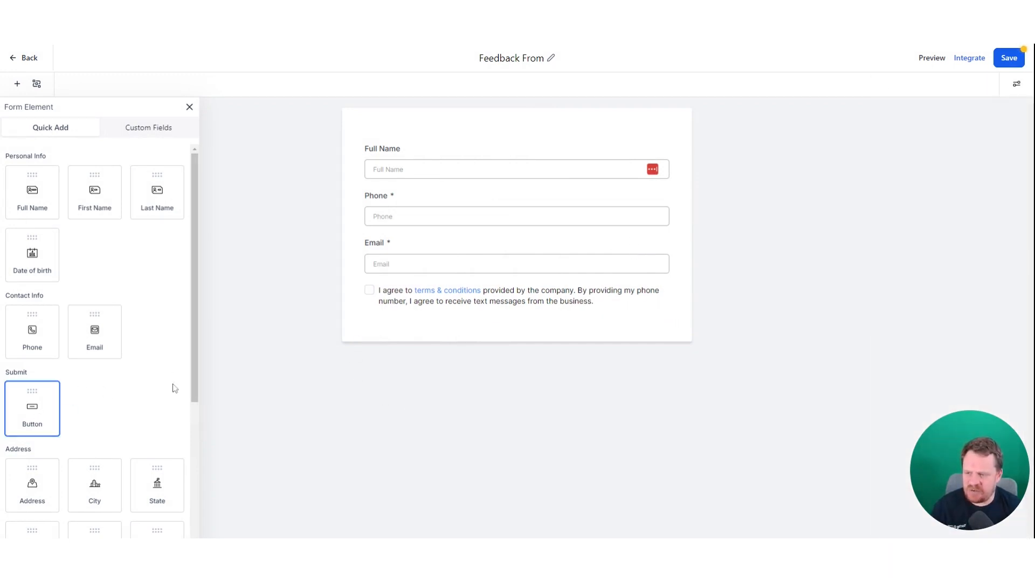
- Place a full-width submit button at the bottom of the form
left_click(43, 400)
left_click_drag(42, 400, 400, 331)
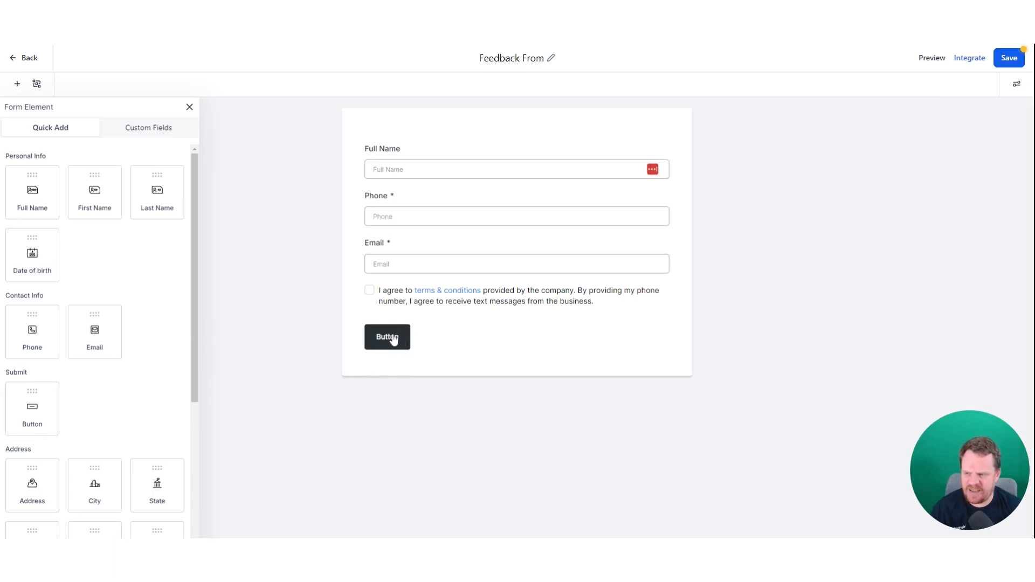
left_click(393, 338)
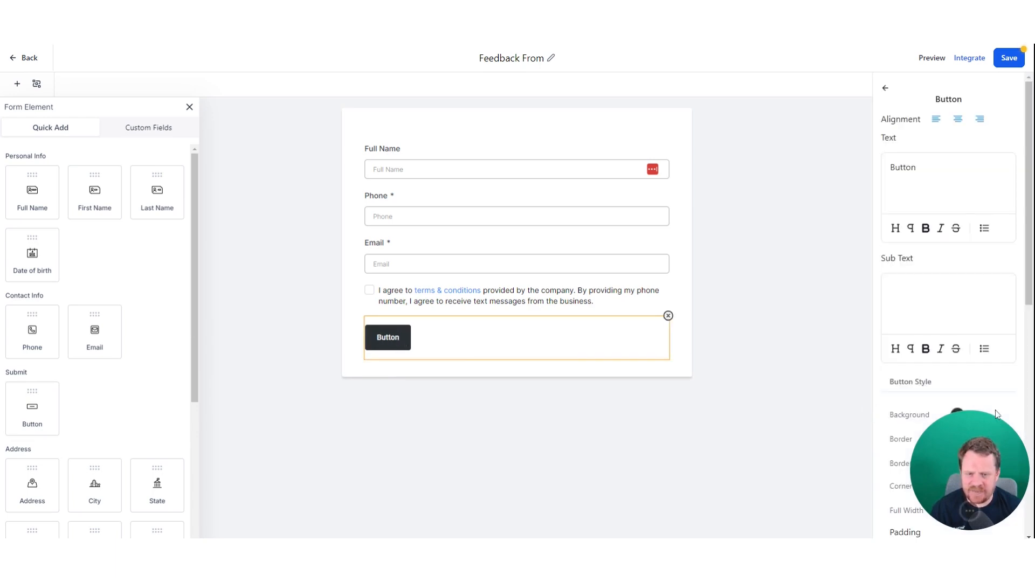
scroll(969, 330, "down", 4)
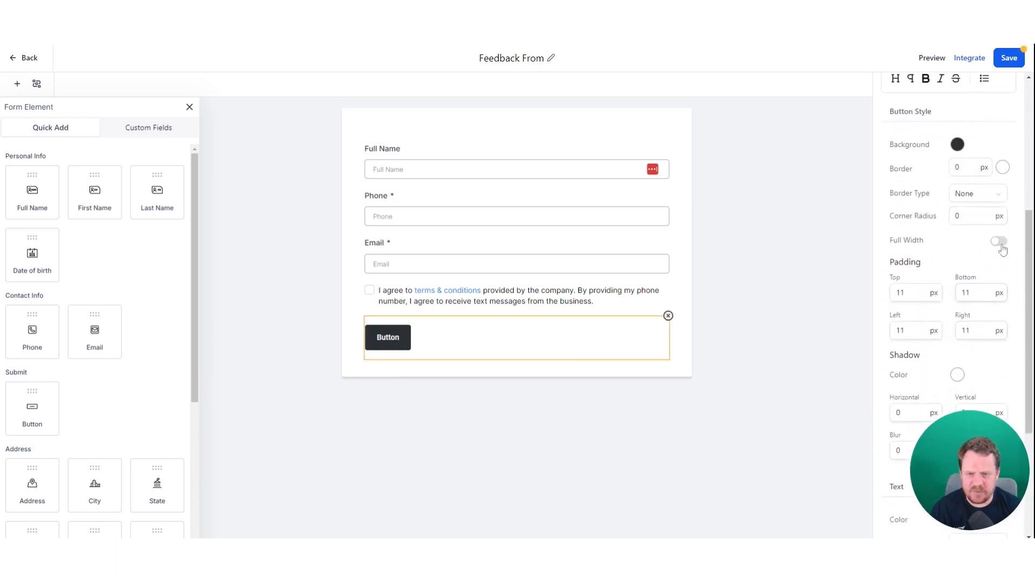
left_click(998, 241)
scroll(927, 313, "up", 1)
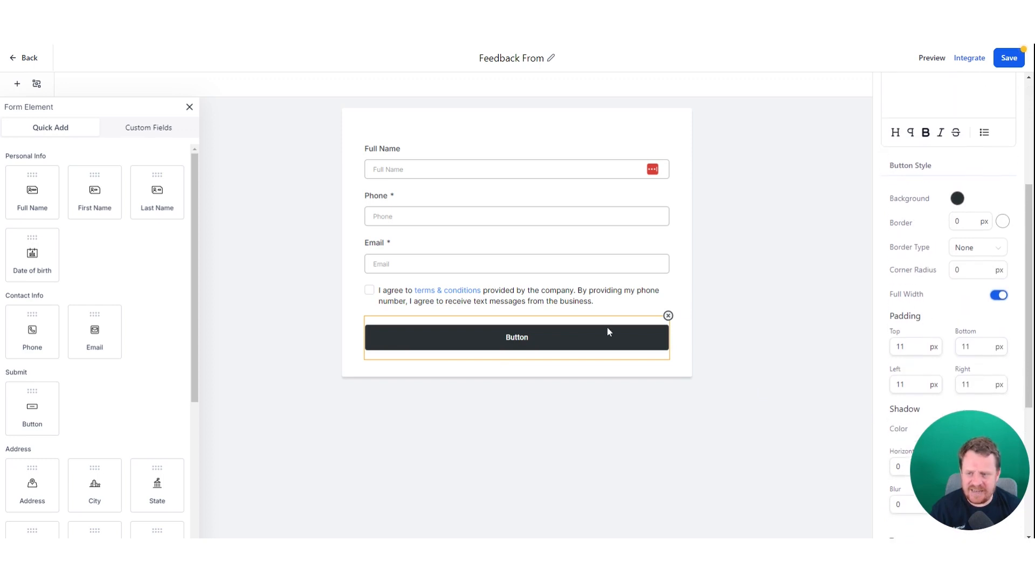
- Set the submit button's background colour to the lighter purple #A532ADFF
left_click(957, 199)
left_click(991, 286)
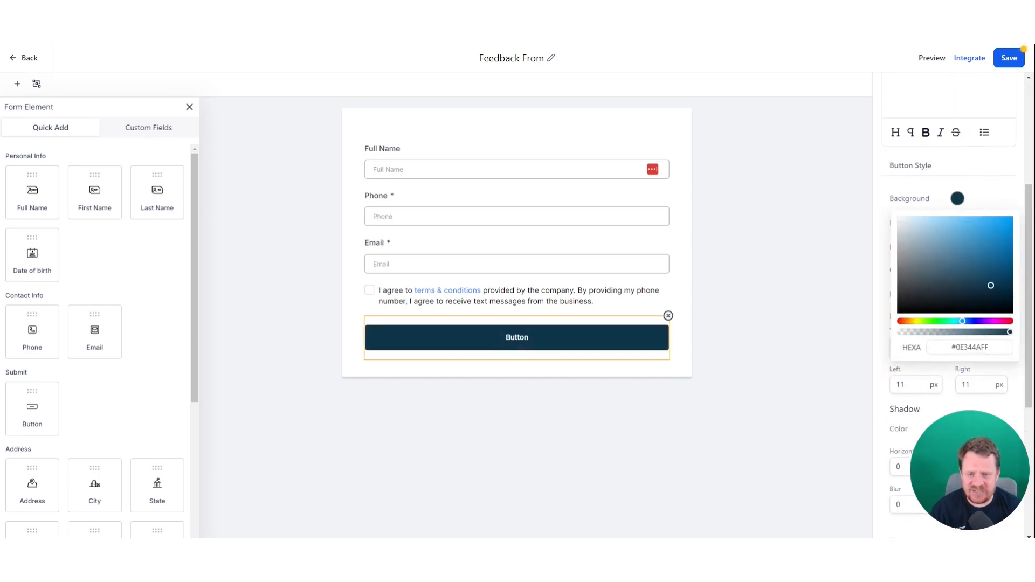
left_click(990, 321)
left_click(998, 238)
left_click(995, 272)
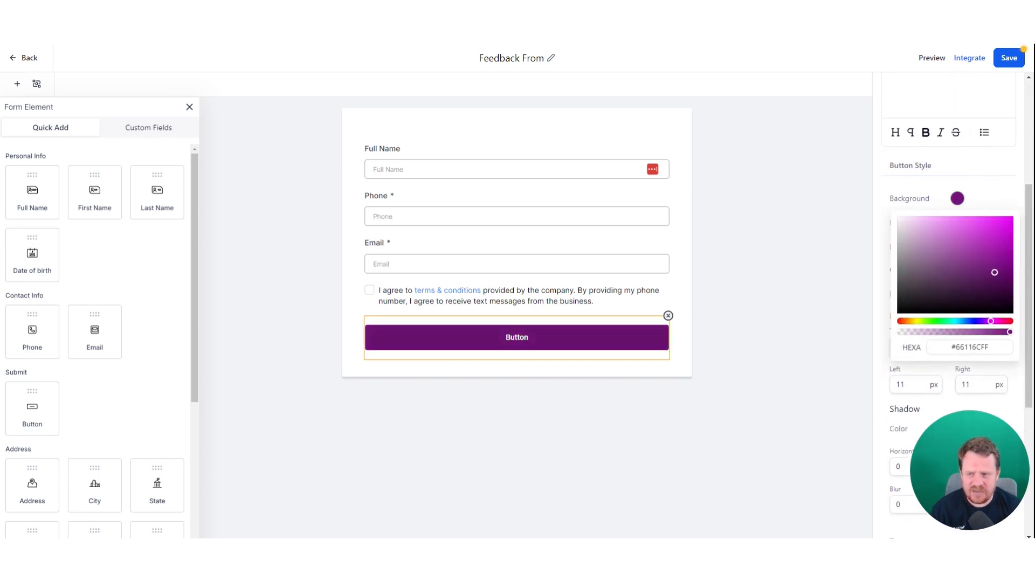
left_click(976, 254)
left_click_drag(977, 254, 980, 248)
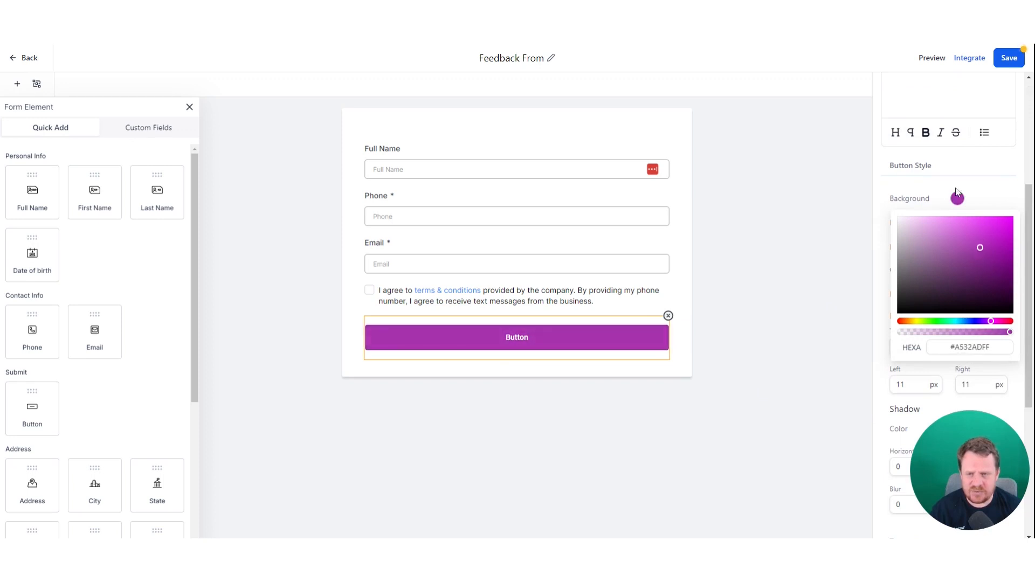
left_click(958, 191)
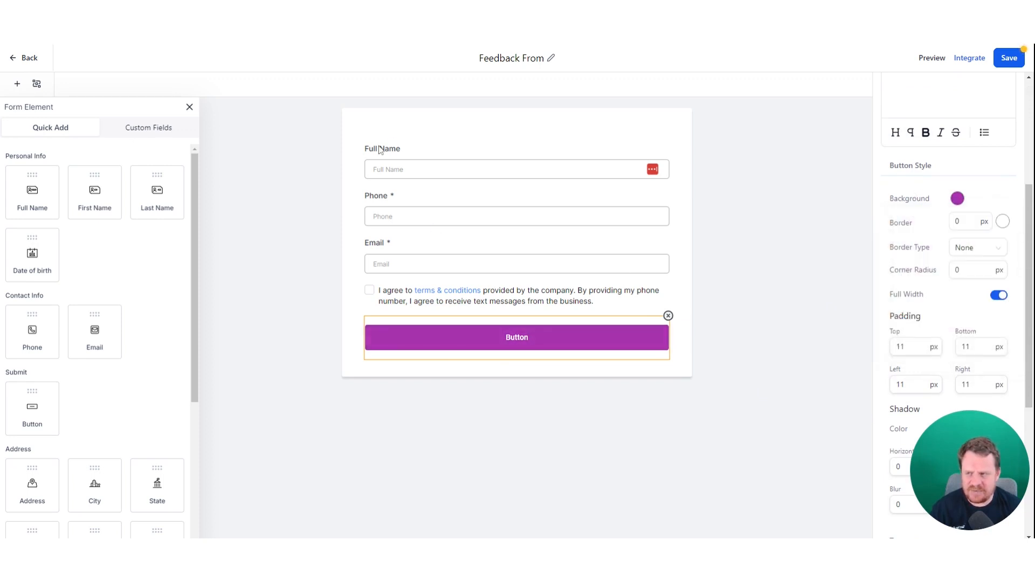
scroll(890, 307, "up", 4)
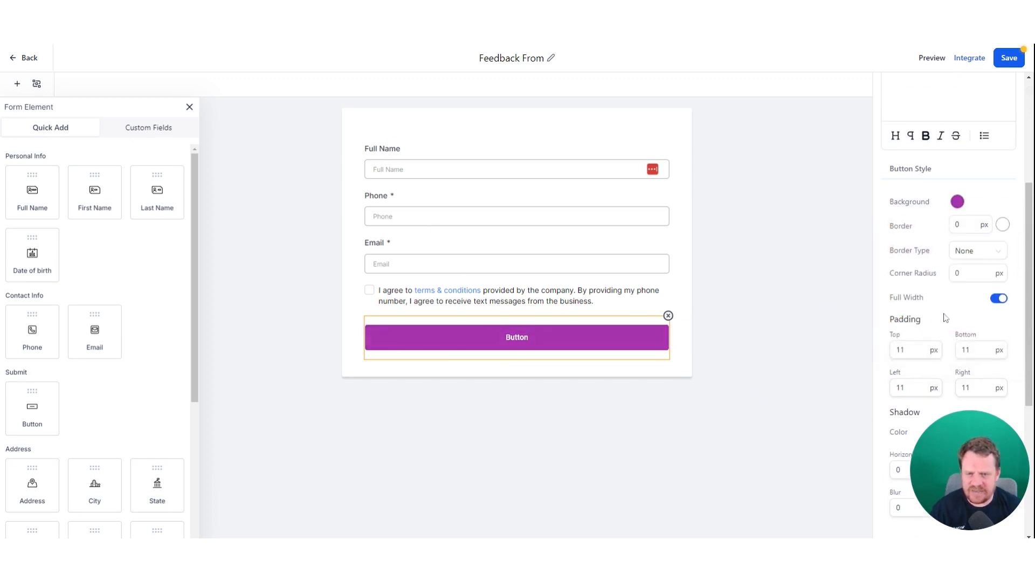
left_click(500, 152)
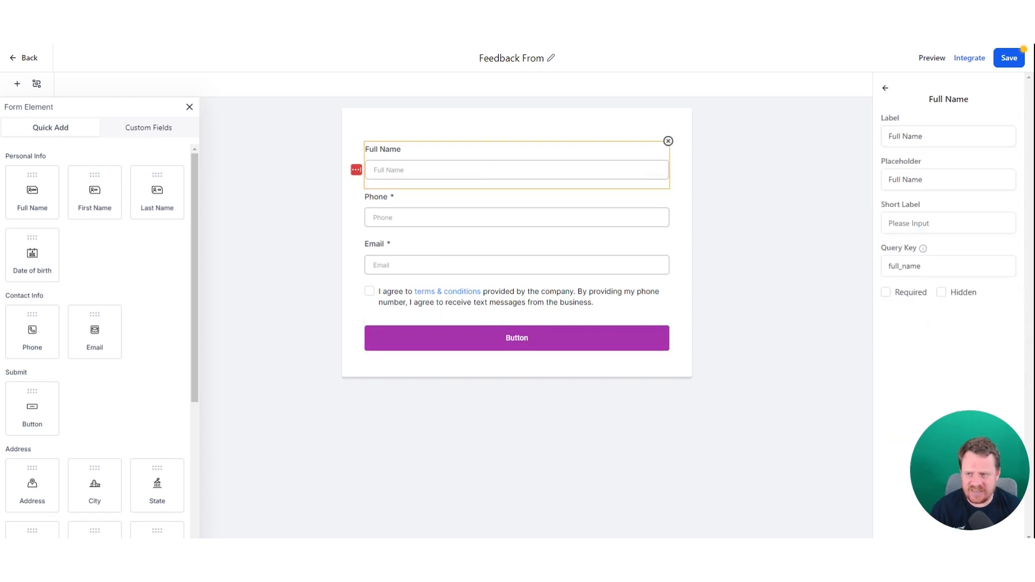
left_click(756, 168)
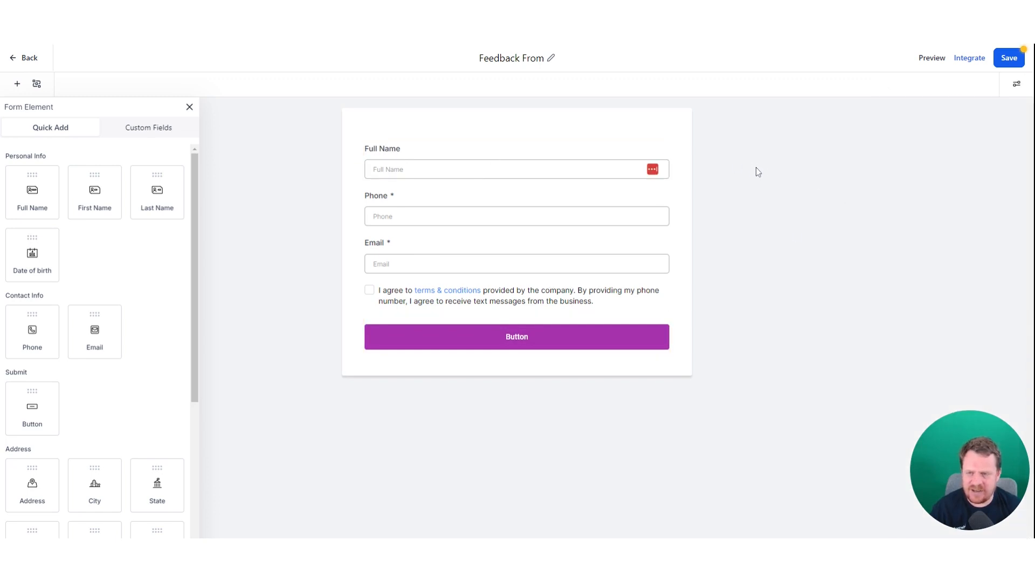
- Try the Inline Form layout in Styles & Options, then return to stacked full-width fields
left_click(1018, 85)
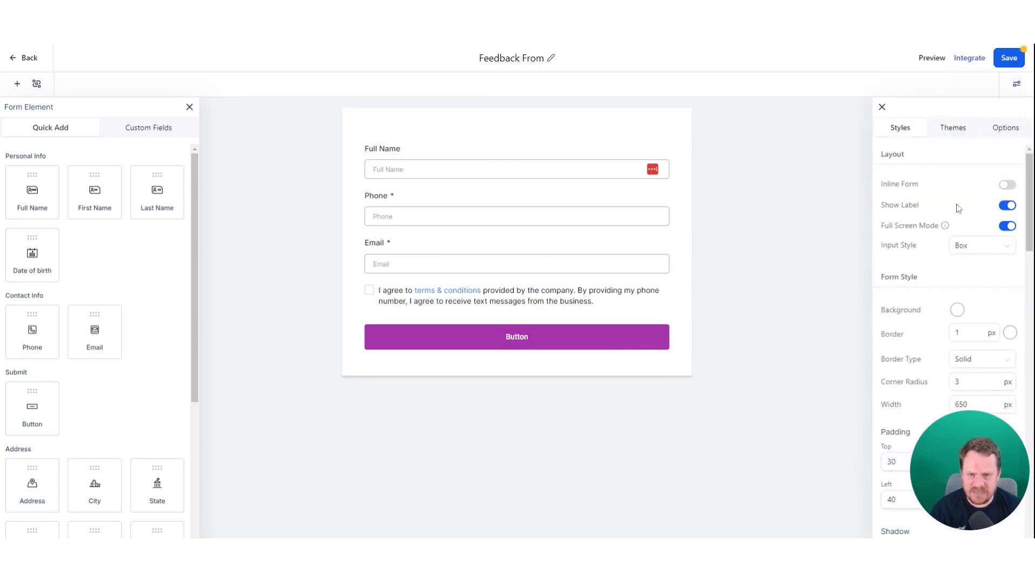
scroll(953, 207, "down", 2)
scroll(953, 210, "down", 3)
scroll(961, 218, "up", 5)
left_click(1006, 185)
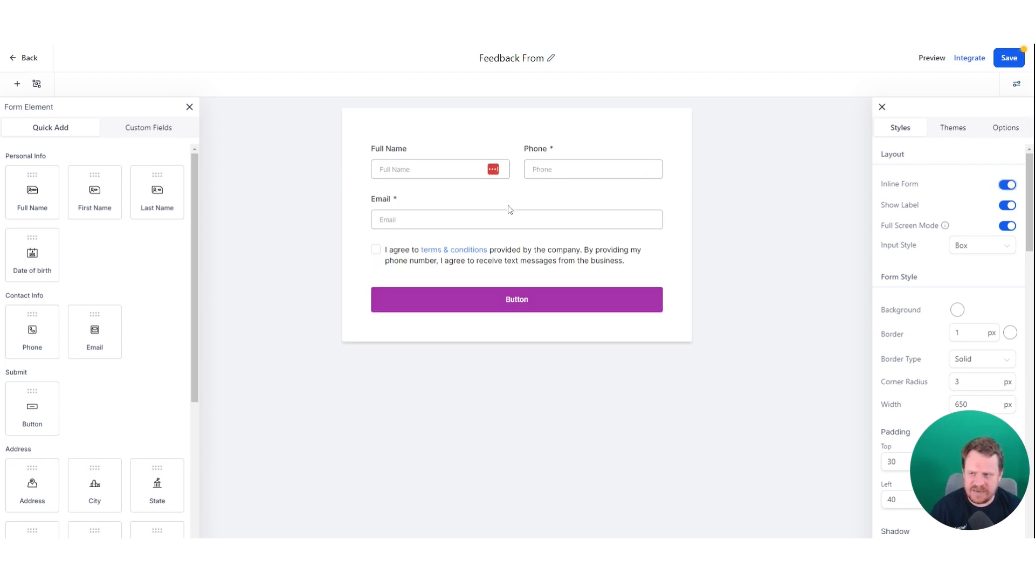
left_click_drag(389, 212, 393, 250)
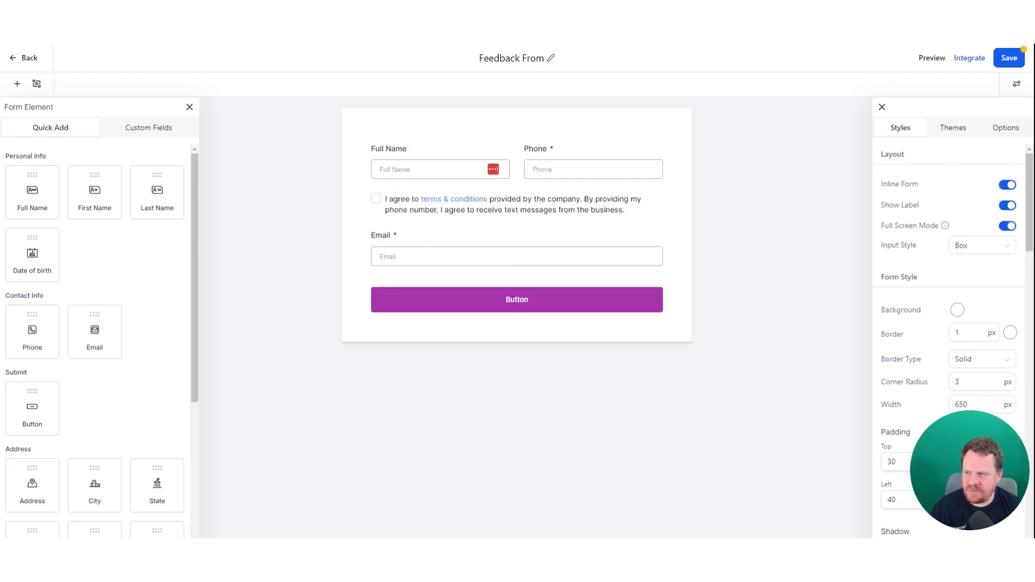
left_click(440, 165)
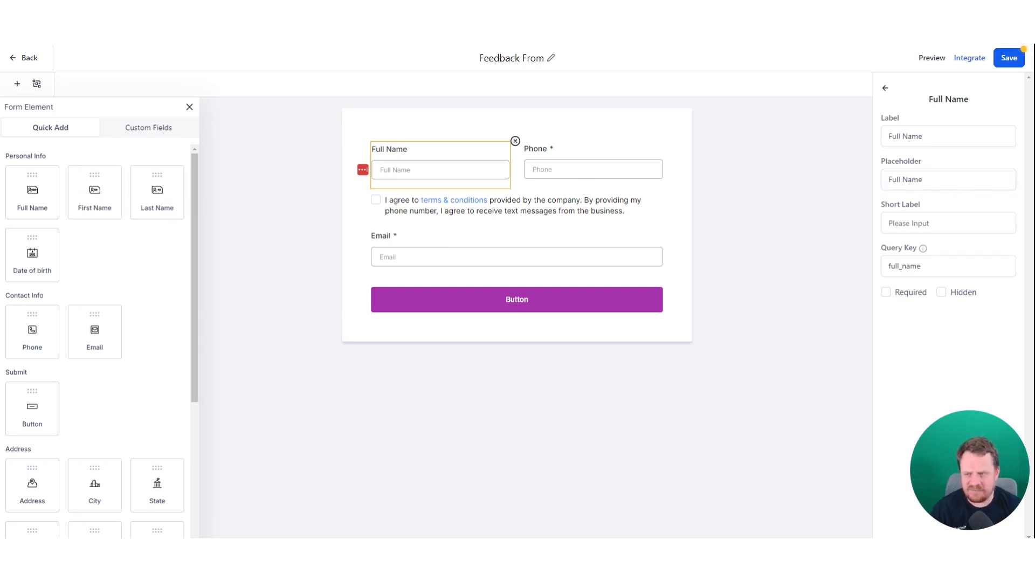
left_click(790, 189)
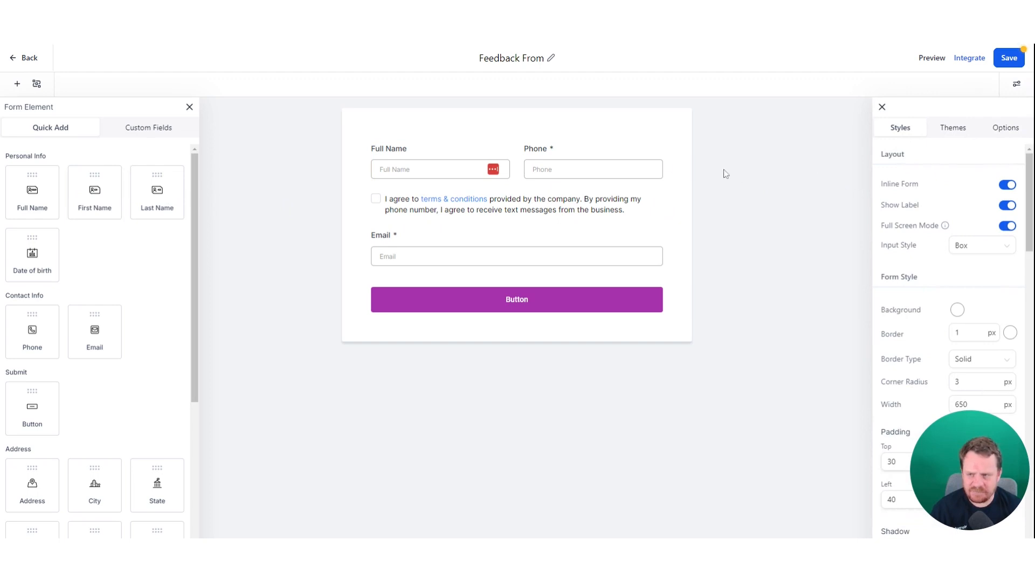
left_click(1008, 185)
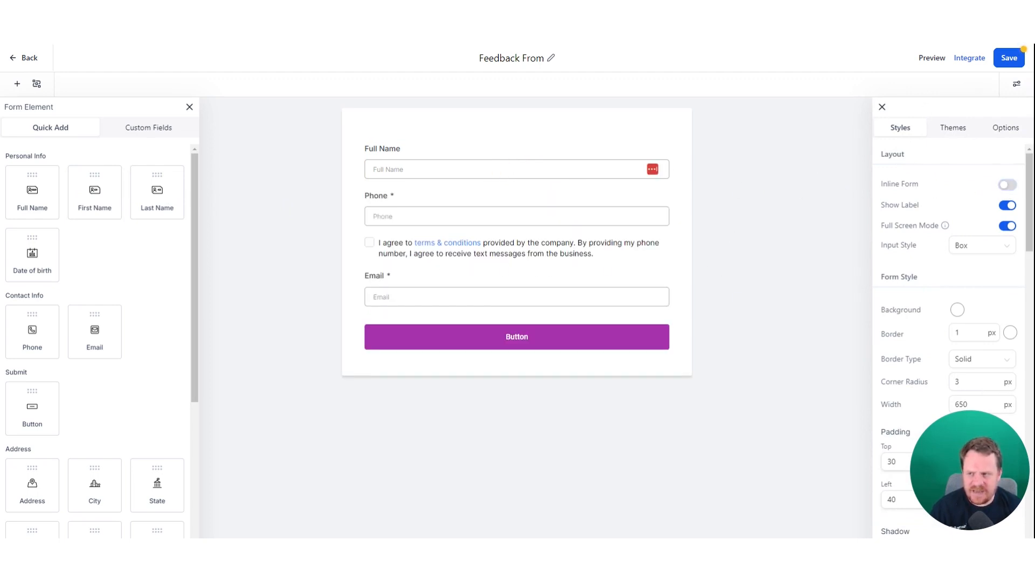
- Reorder the form to Full Name, Email, Phone, then the terms checkbox
left_click_drag(417, 278, 419, 207)
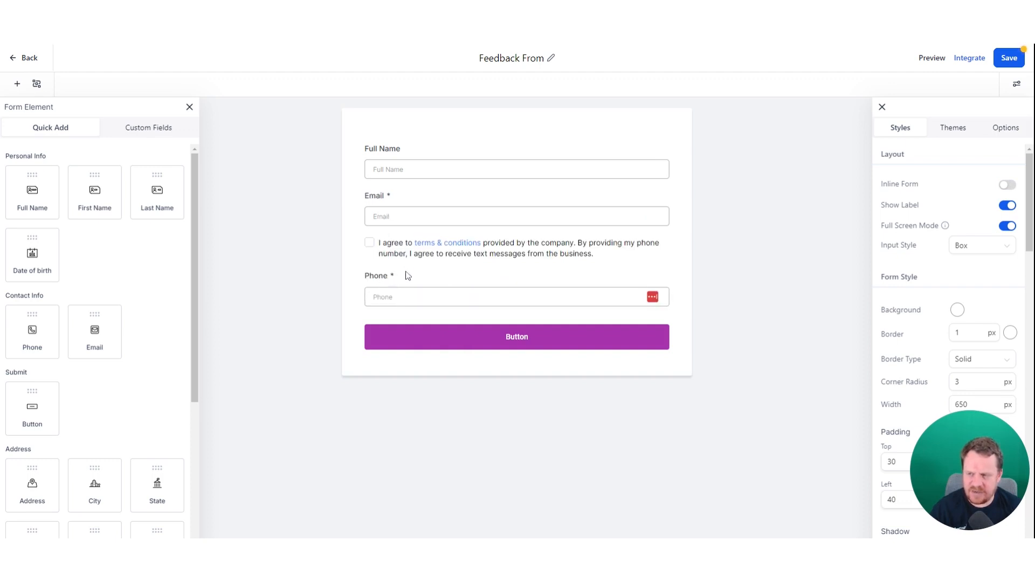
left_click_drag(402, 247, 411, 311)
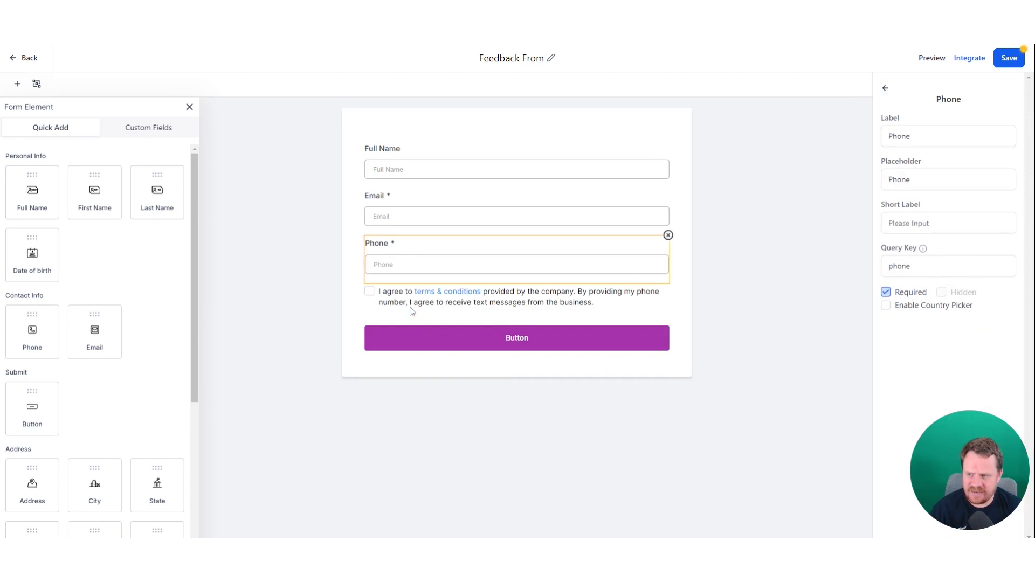
left_click(693, 208)
left_click(504, 239)
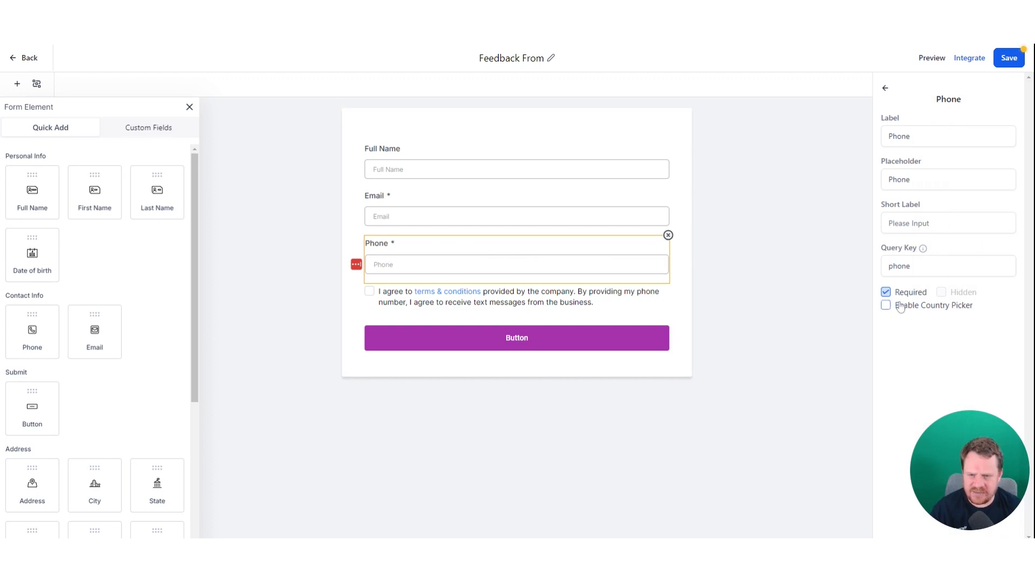
- Make the Phone field optional and the Full Name field required
left_click(886, 292)
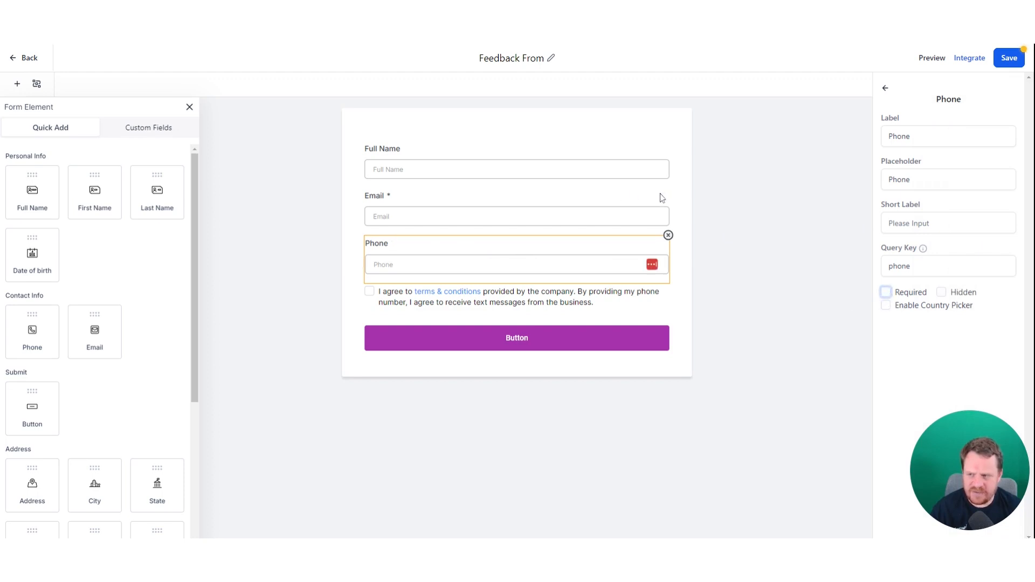
left_click(516, 163)
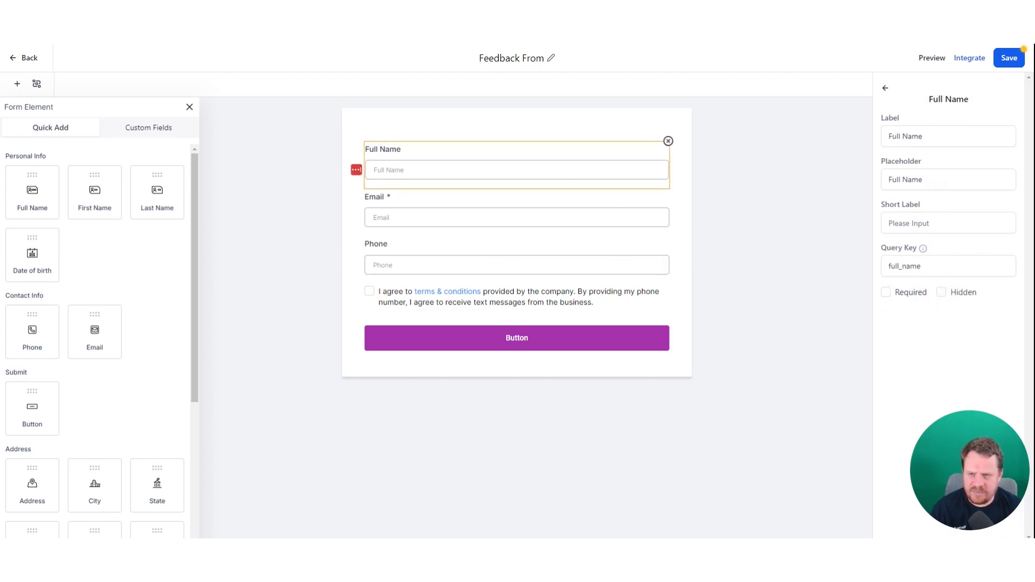
left_click(885, 294)
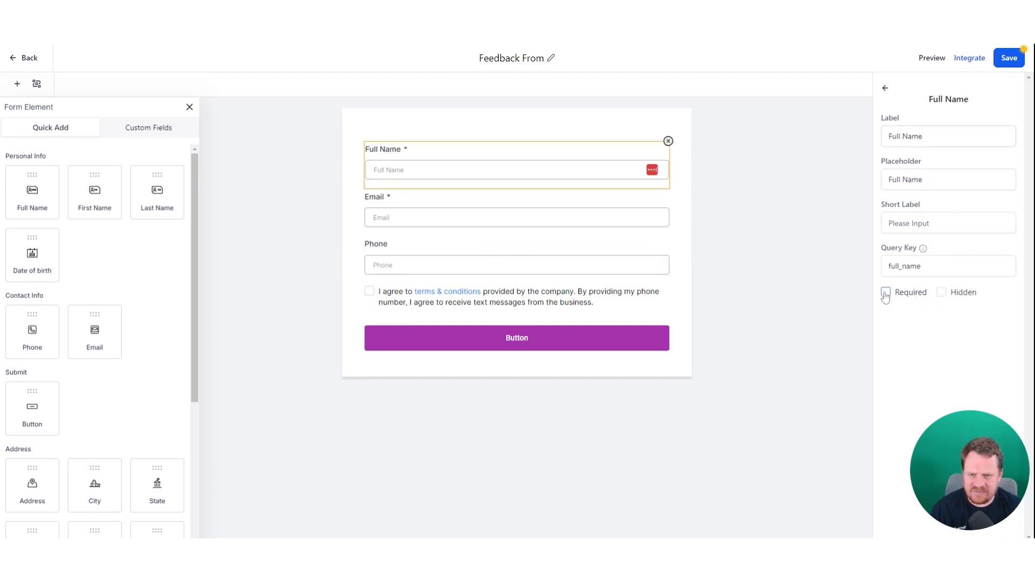
- Change the submit button's label to 'Send'
left_click(572, 346)
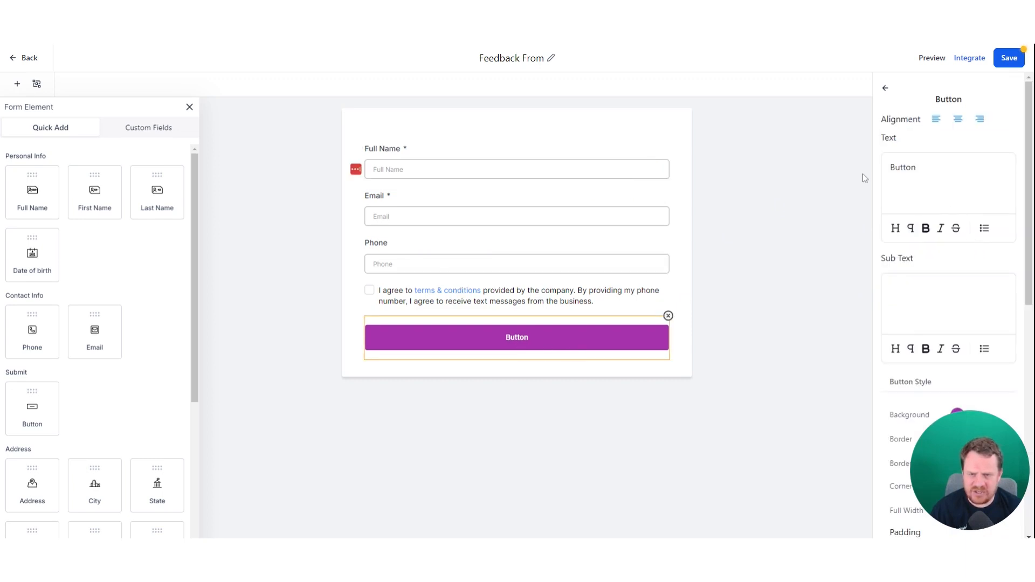
double_click(902, 167)
type("Su")
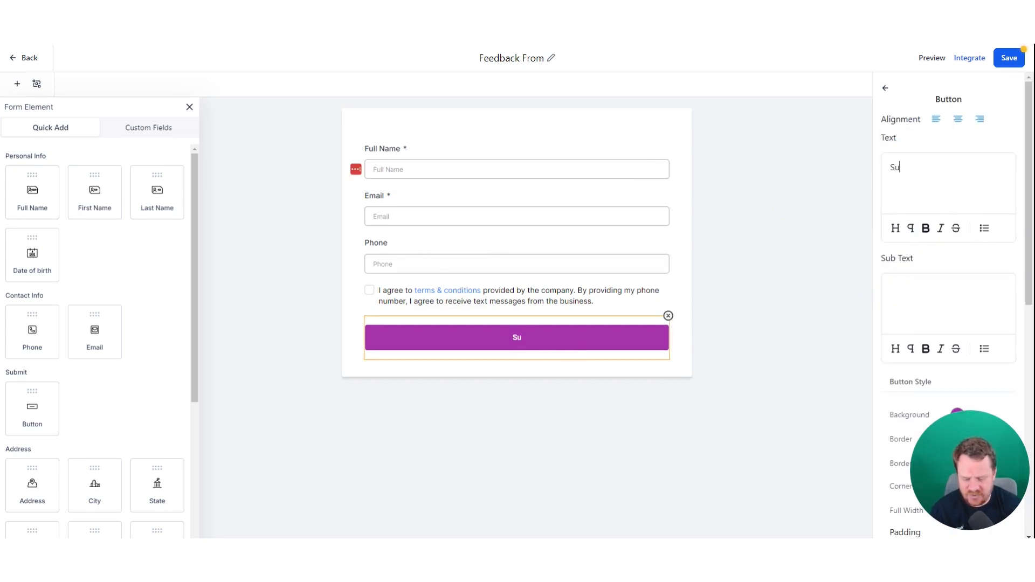
type("b")
key("BackSpace")
key("BackSpace")
type("end")
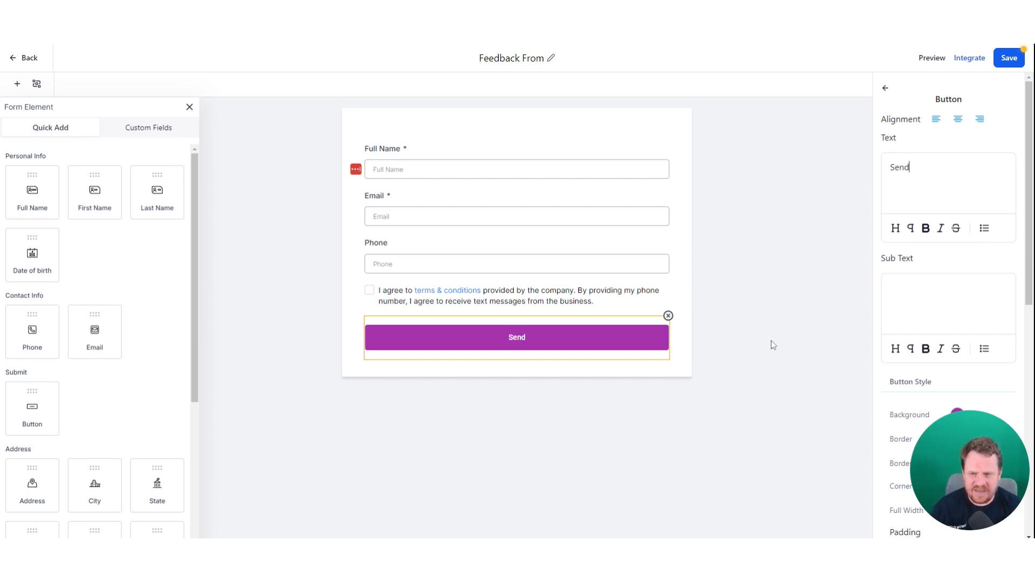
left_click(801, 308)
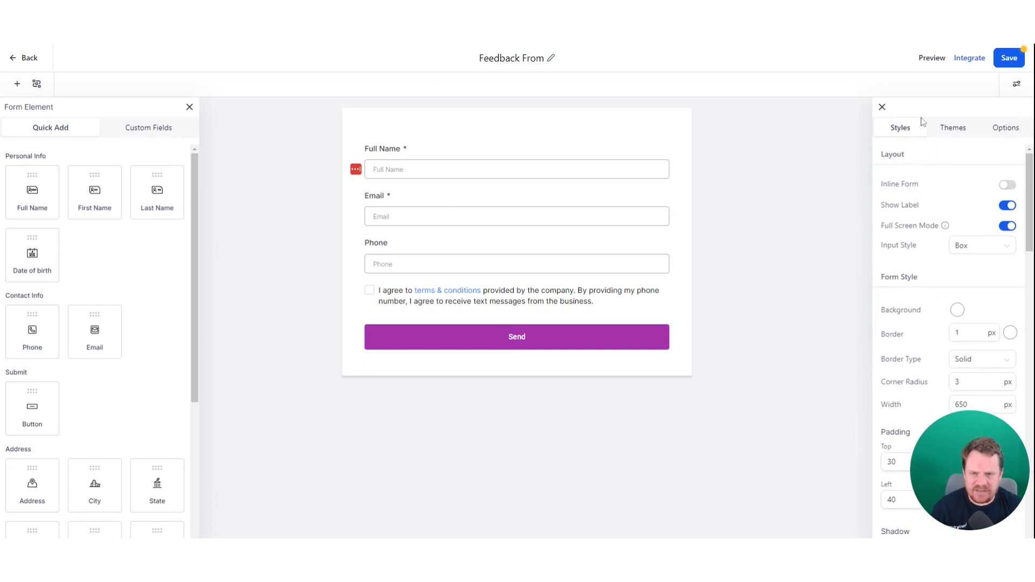
- Set the form's on-submit action to show a message rather than open a URL
left_click(953, 128)
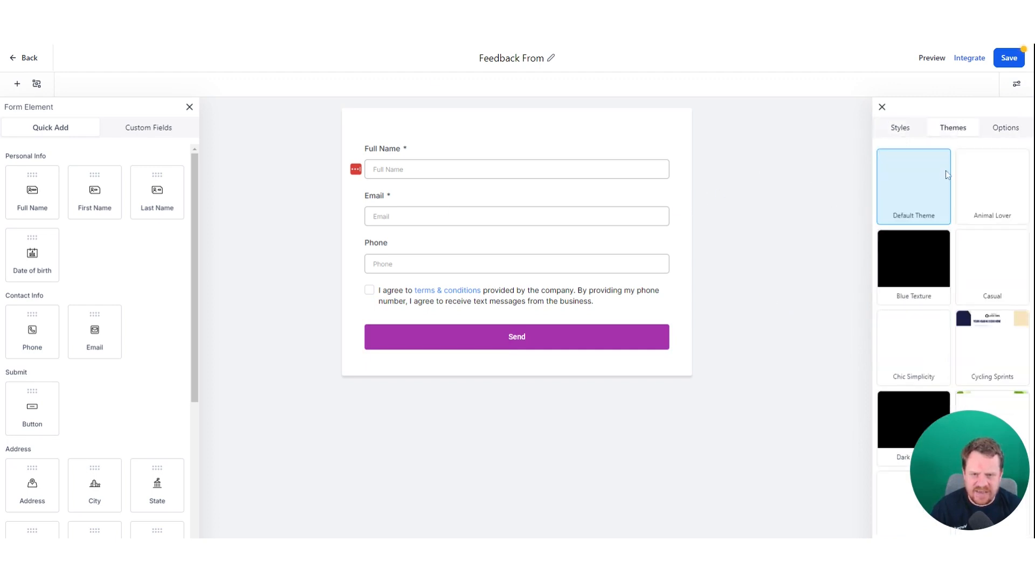
left_click(1006, 128)
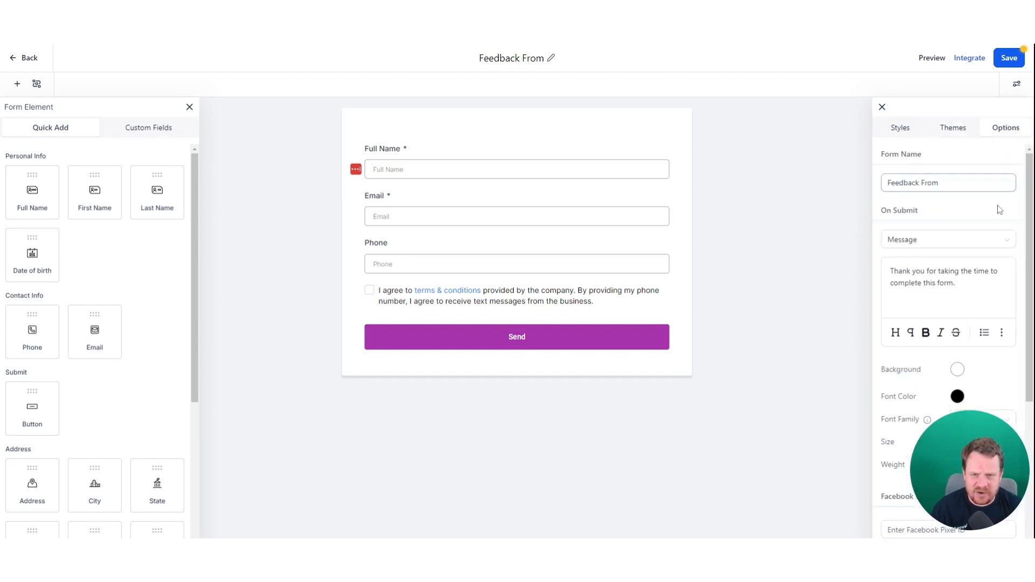
left_click(922, 241)
left_click(906, 265)
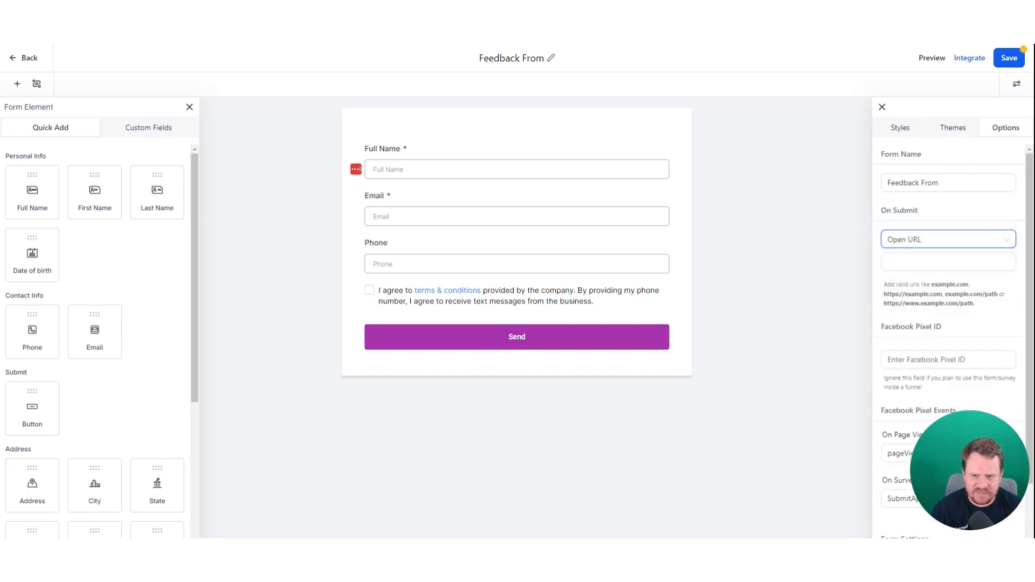
left_click(939, 267)
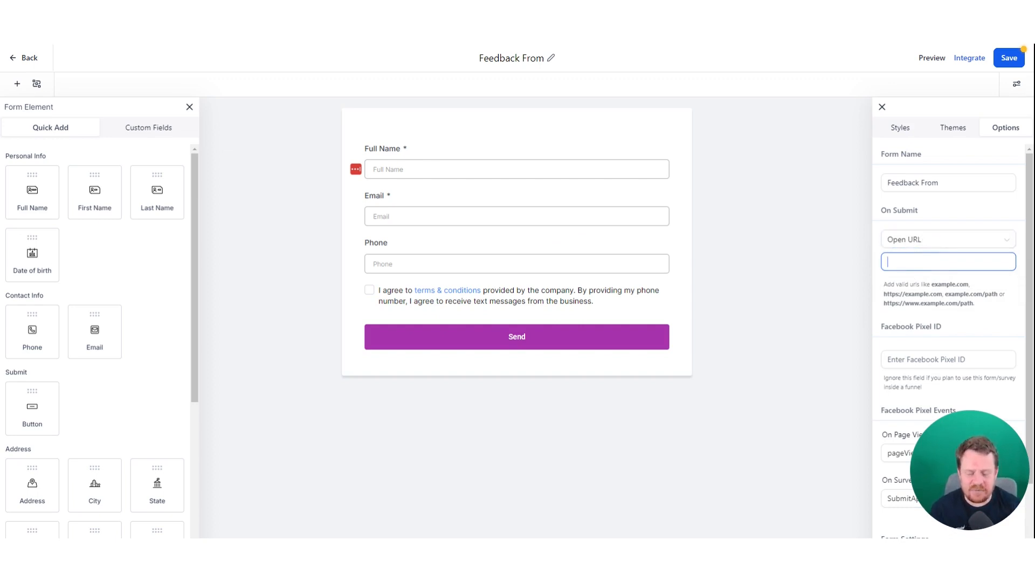
left_click(934, 249)
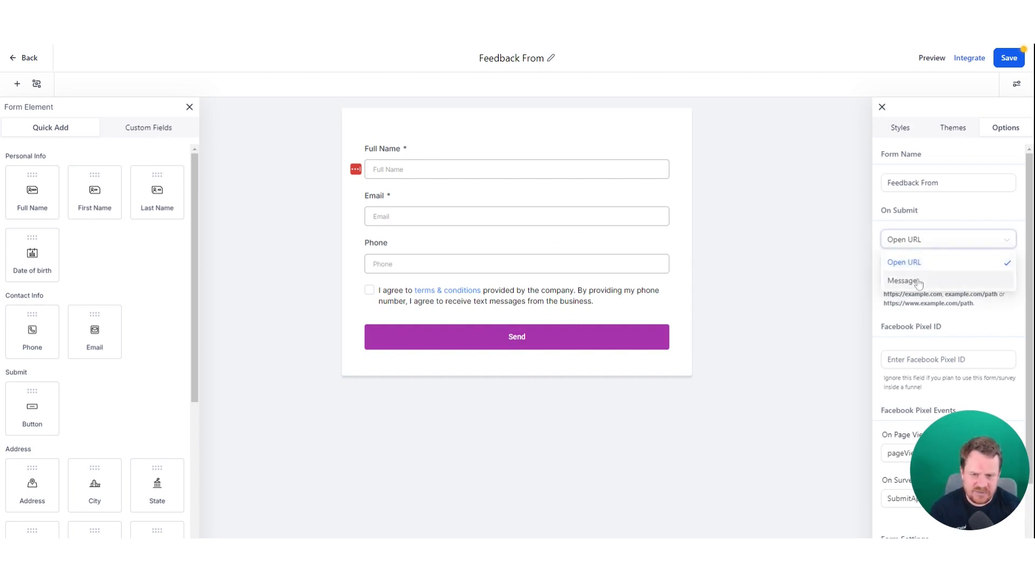
left_click(919, 280)
- Edit the 'asap.' wording in the thank-you message and save the form
left_click(955, 283)
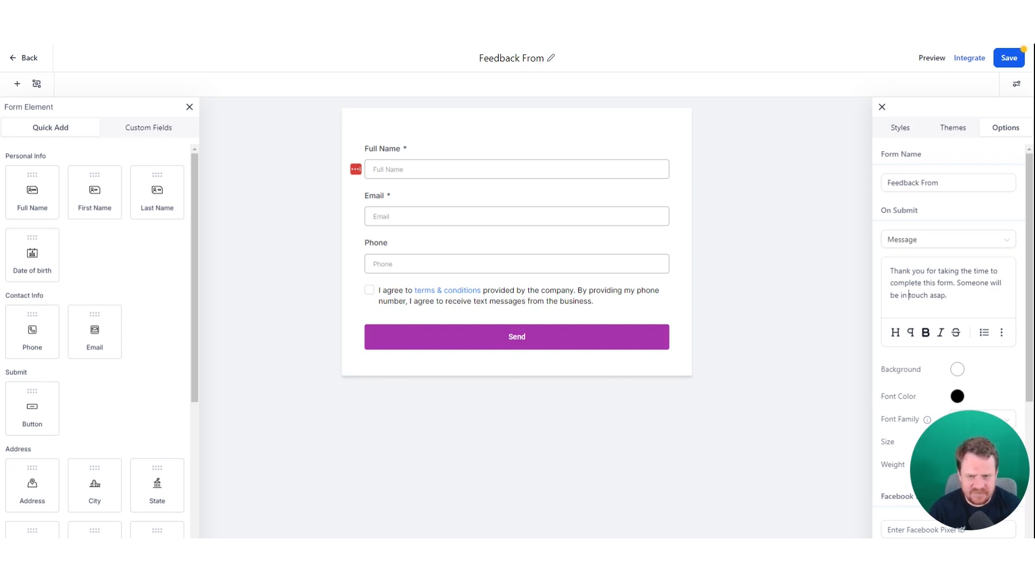
left_click_drag(930, 296, 947, 295)
type("as we can")
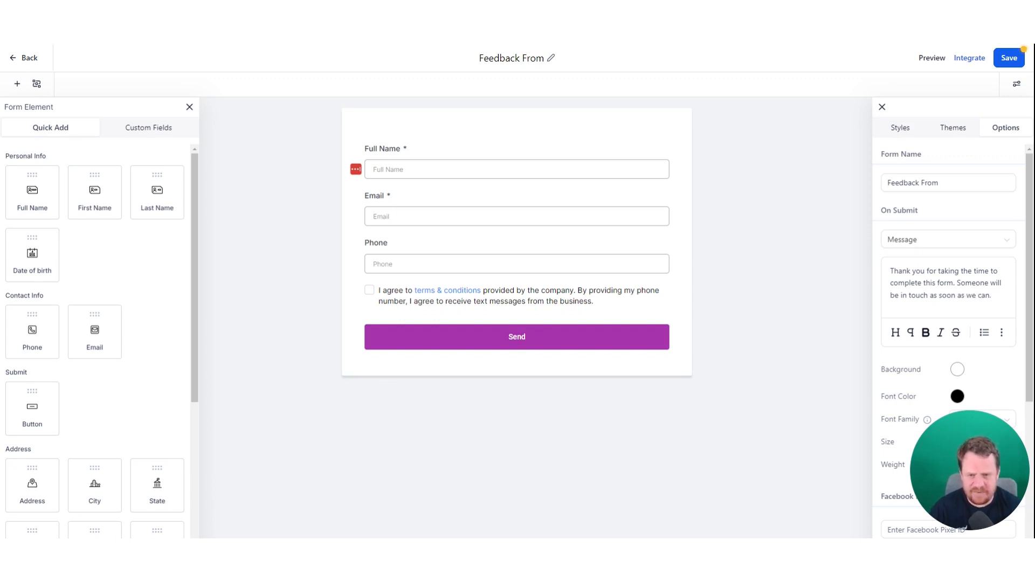
scroll(1004, 257, "down", 5)
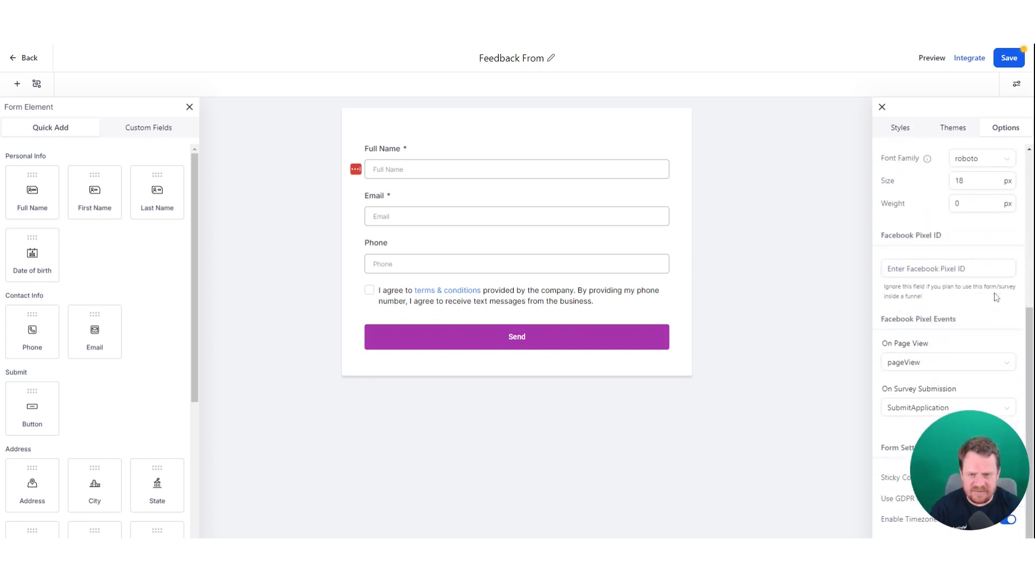
scroll(952, 345, "up", 5)
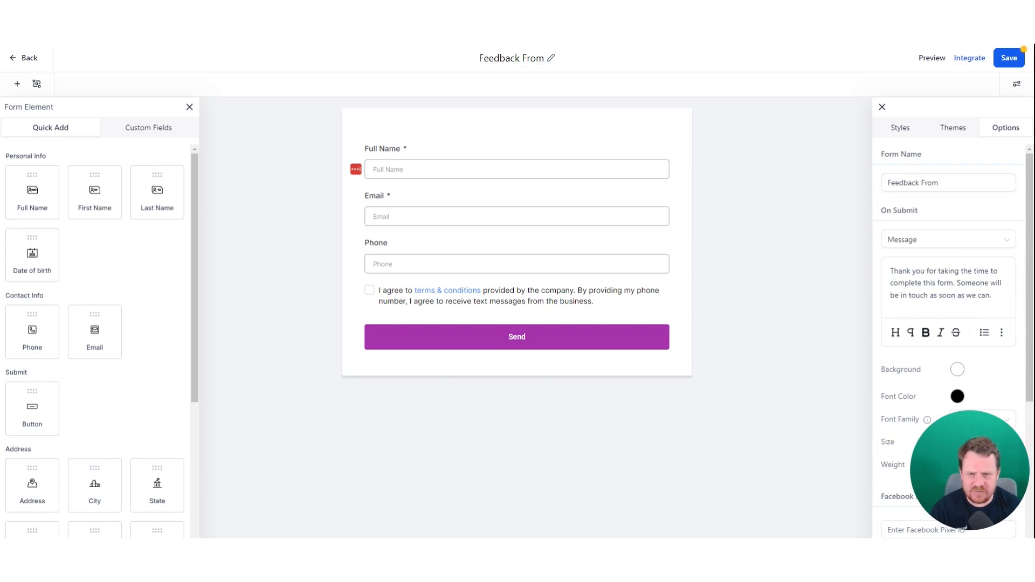
left_click(1015, 65)
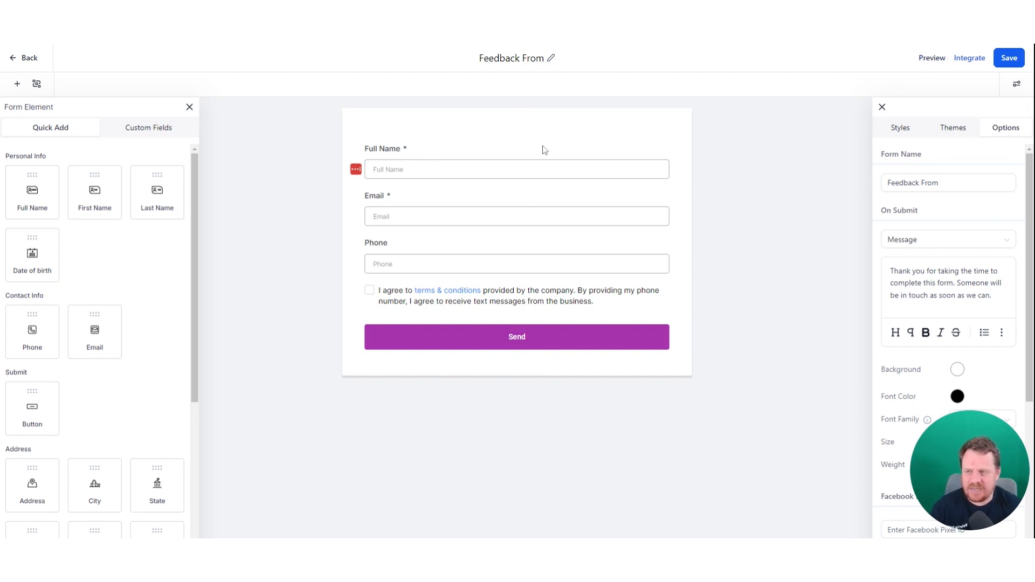
- Copy the Feedback From form's embed code from the Integrate dialog and close it
left_click(974, 60)
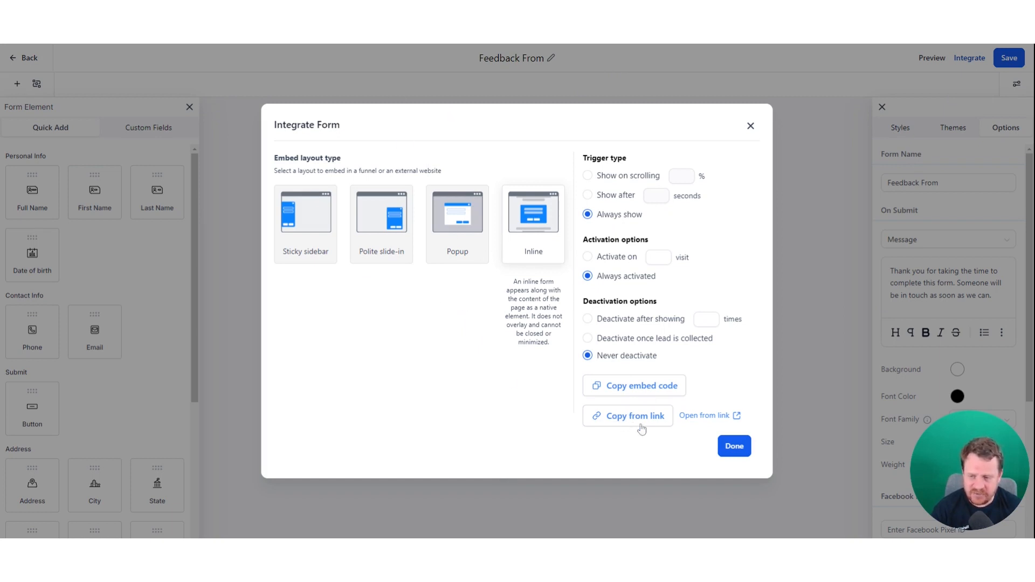
left_click(650, 392)
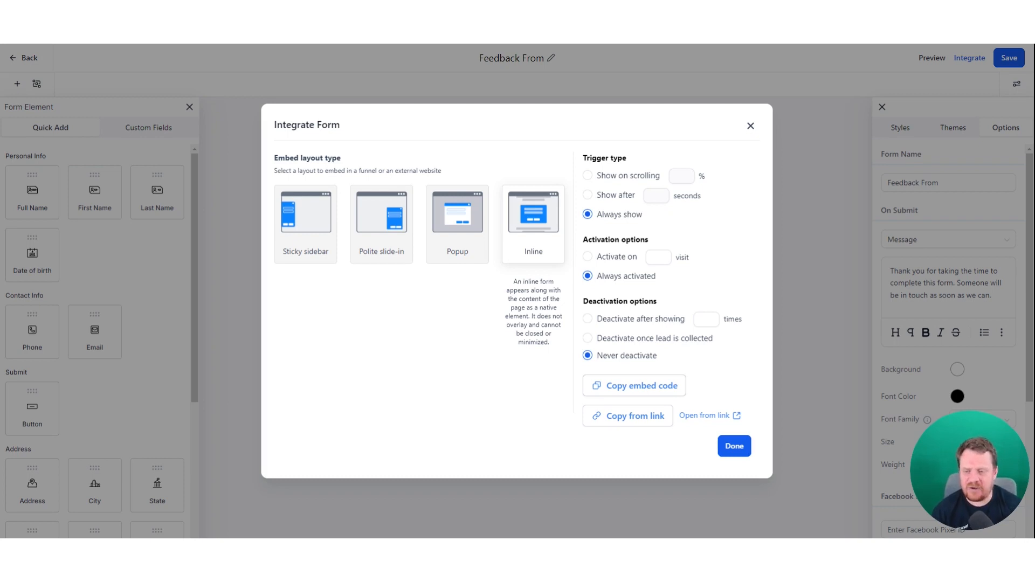
left_click(750, 126)
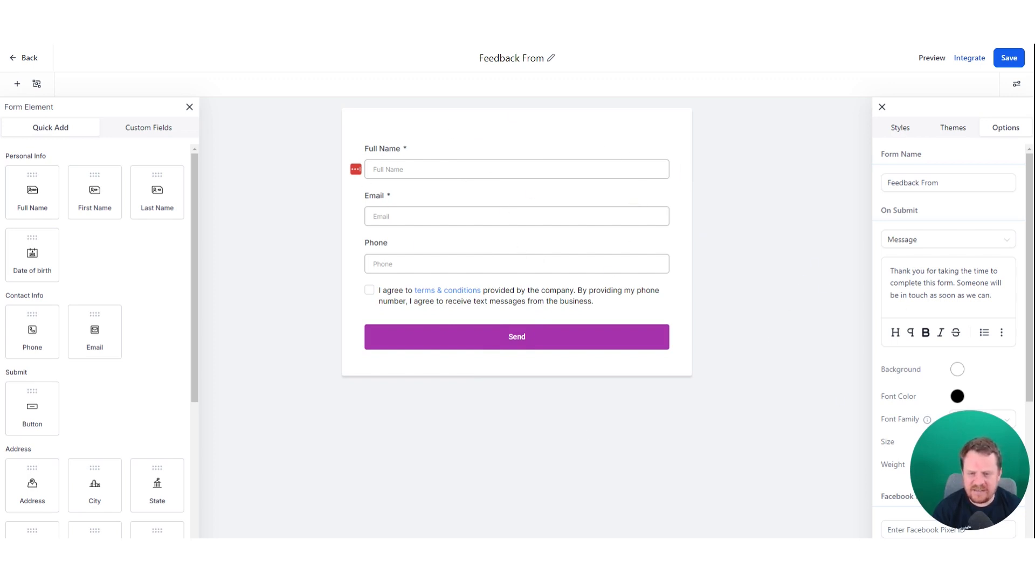
- Set the form width to 900 px on the Styles tab
scroll(965, 296, "down", 5)
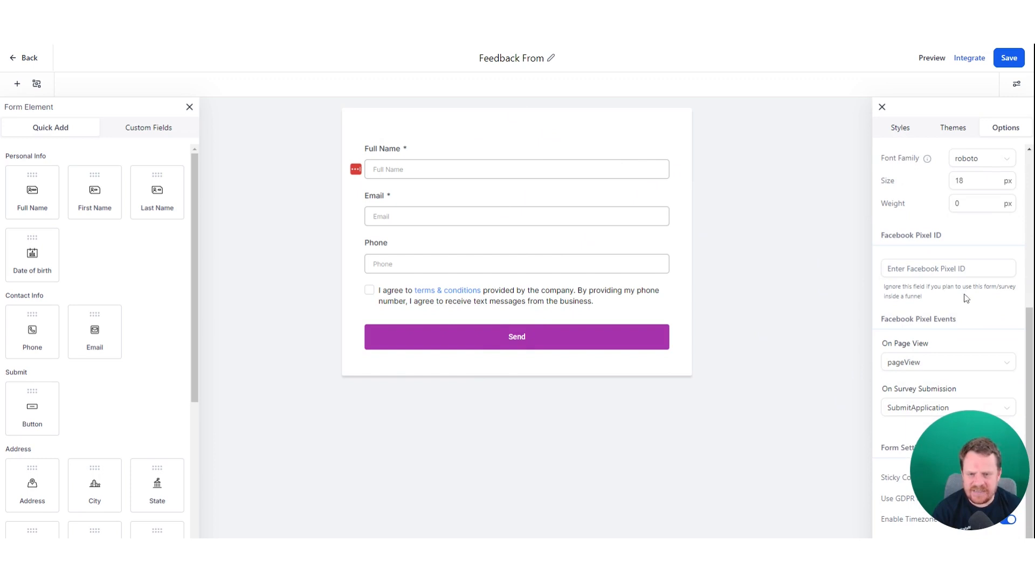
scroll(959, 270, "up", 5)
left_click(900, 127)
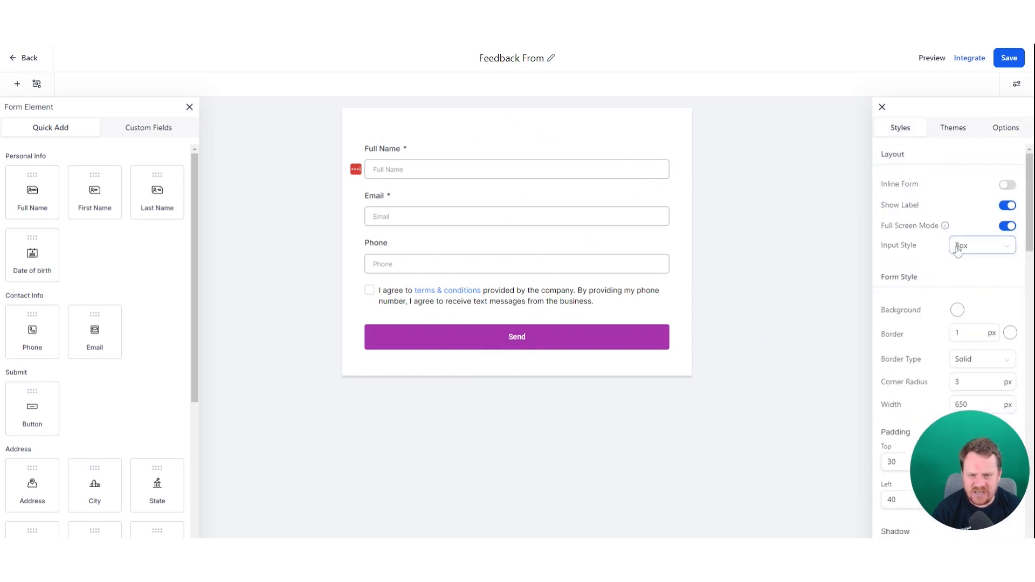
scroll(954, 243, "down", 5)
left_click_drag(971, 297, 930, 298)
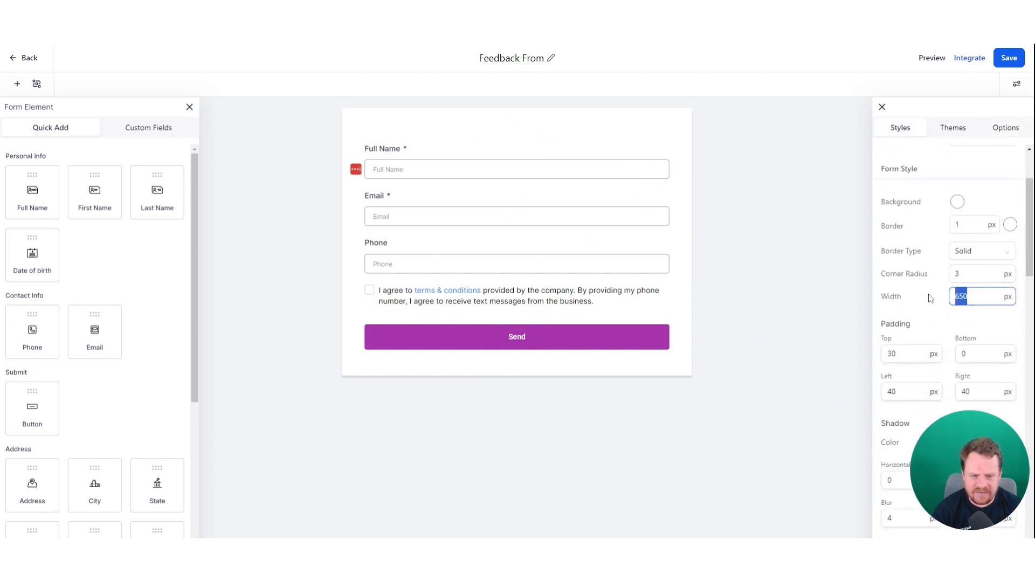
type("900")
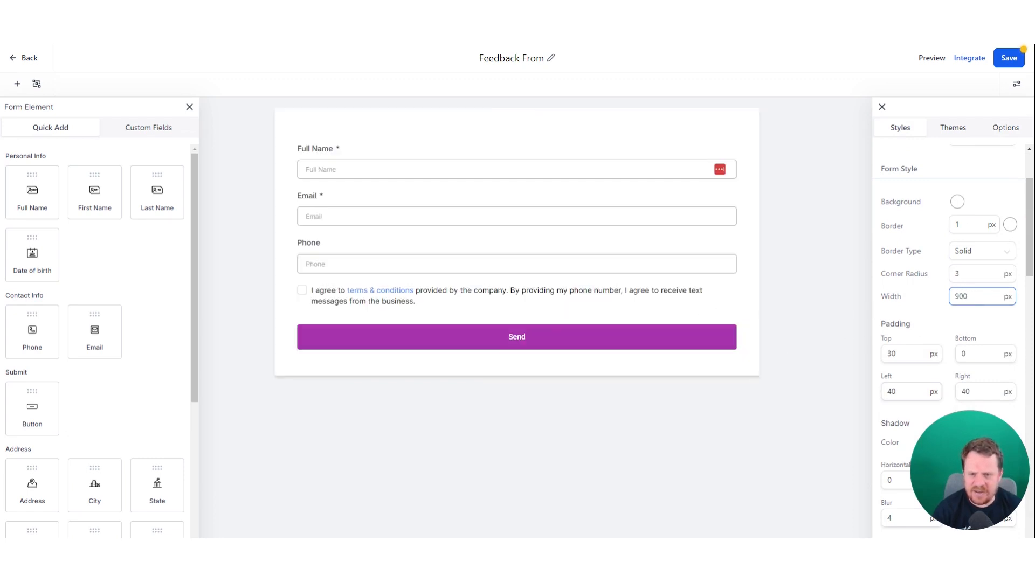
- Set the form padding to top 0, left 10 and right 10 px
left_click(910, 391)
double_click(891, 392)
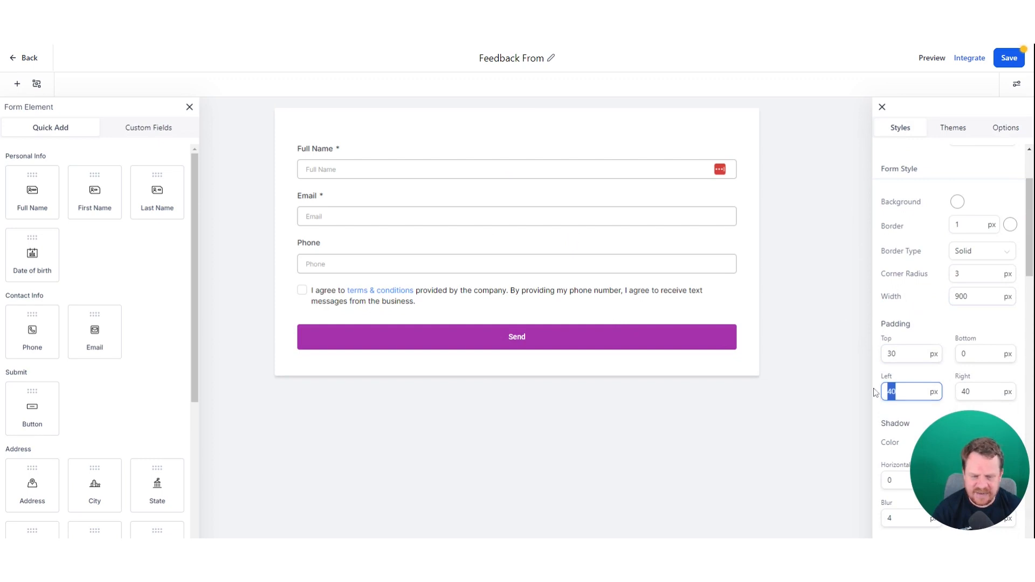
type("0")
key("Tab")
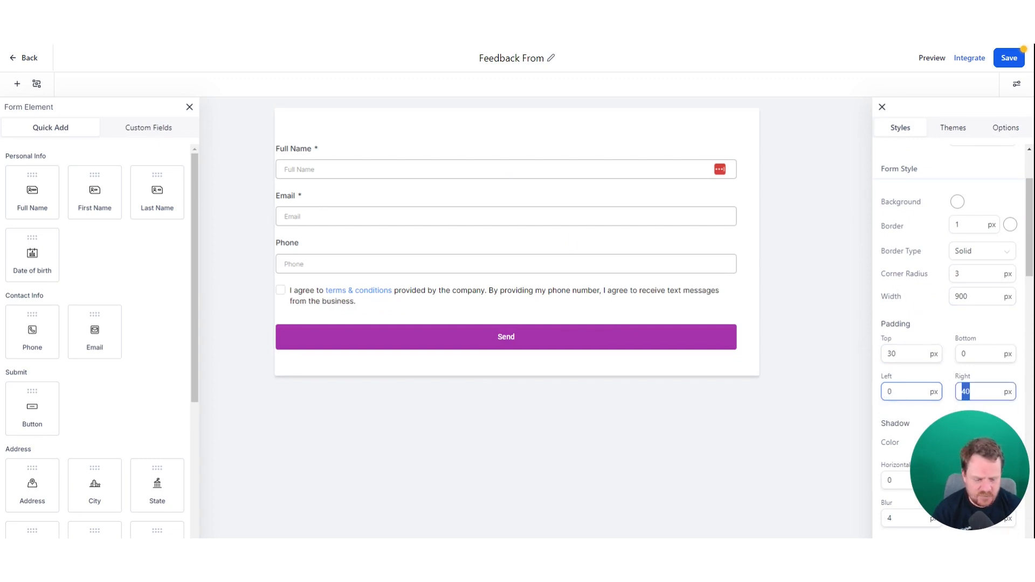
type("0")
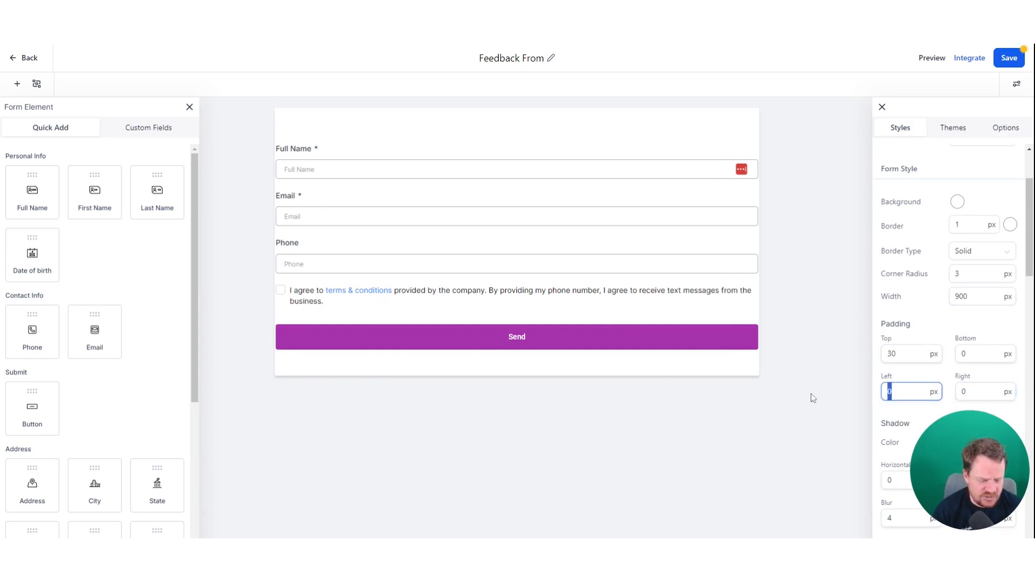
type("1")
key("Tab")
type("10")
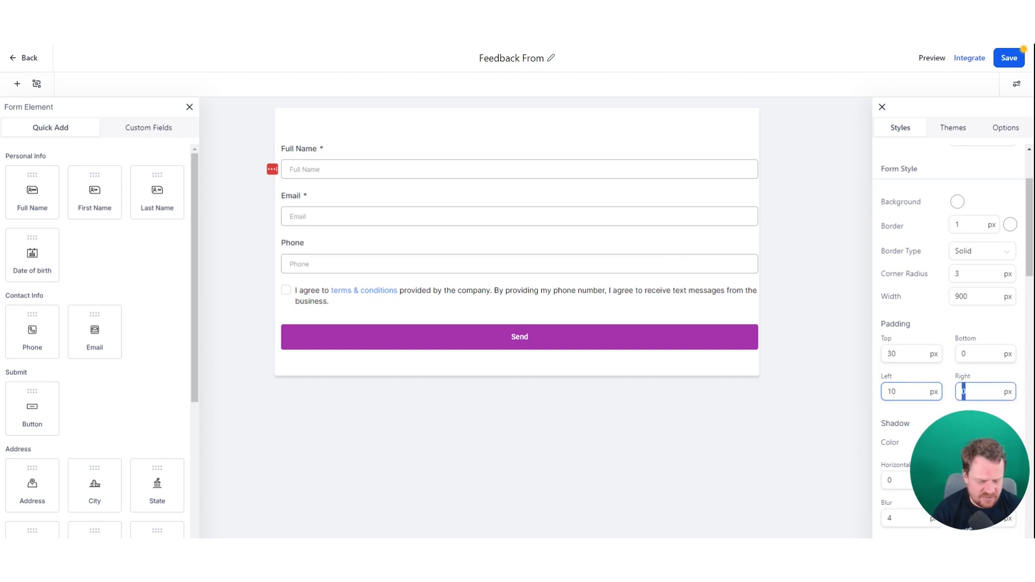
left_click_drag(901, 354, 853, 356)
type("0")
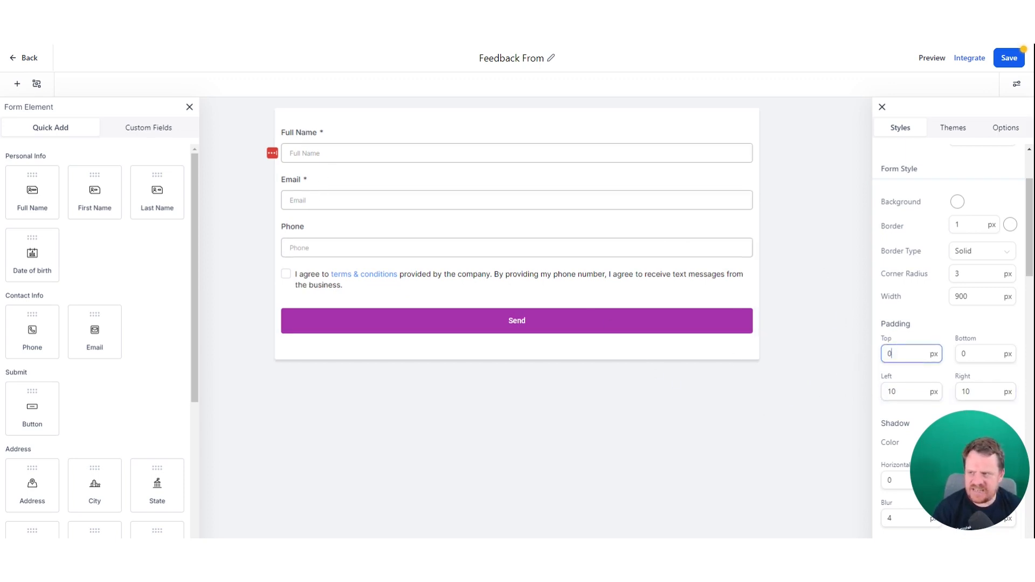
left_click(294, 133)
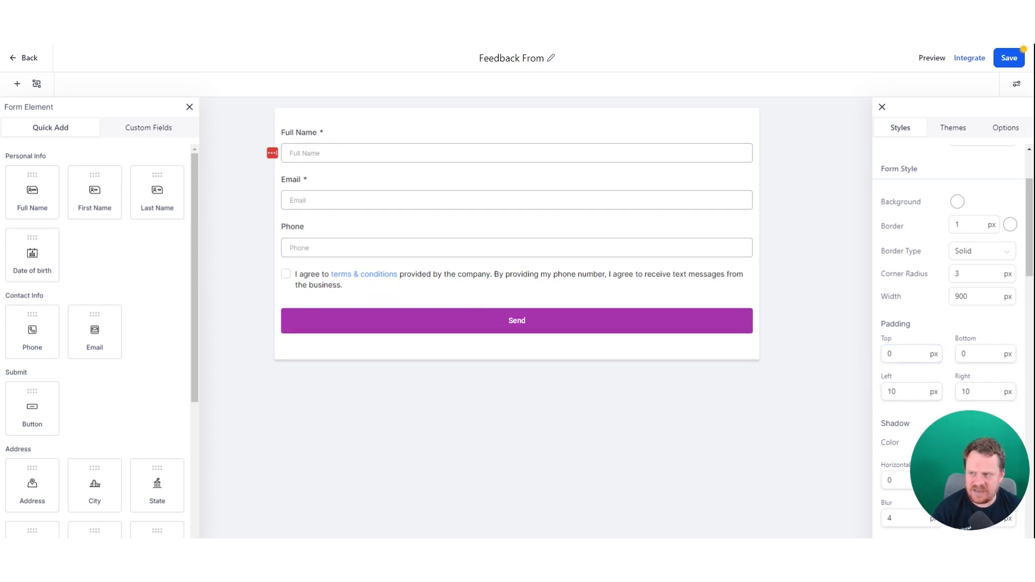
- Glance at the form themes, then toggle Show Label off and back on
left_click(955, 127)
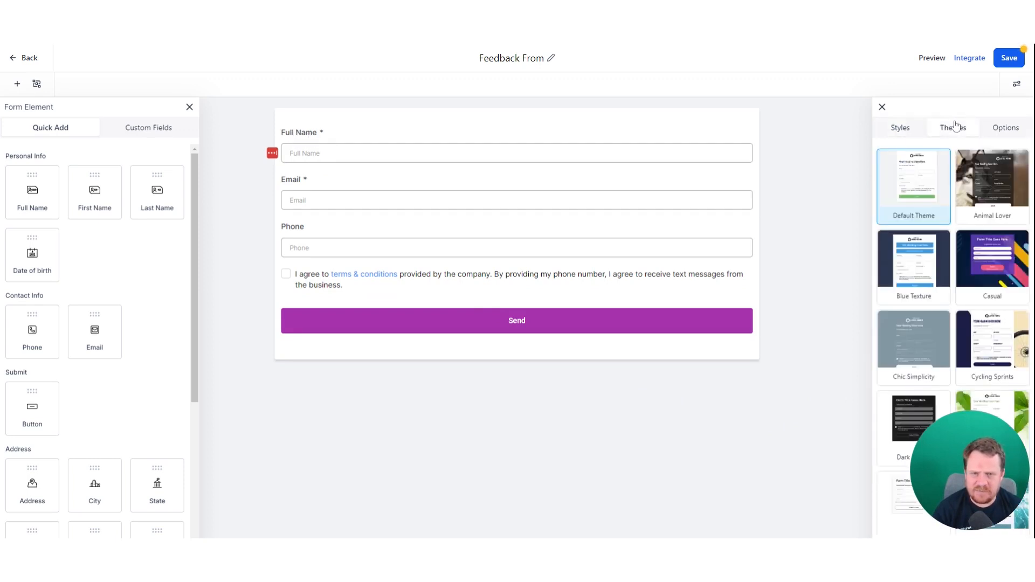
left_click(911, 131)
scroll(931, 240, "down", 7)
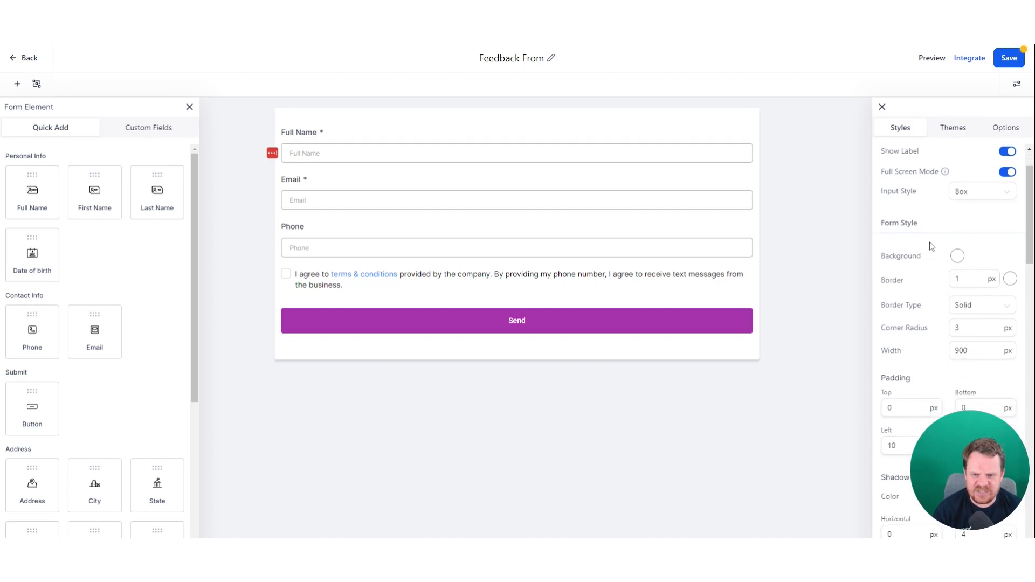
scroll(952, 340, "down", 4)
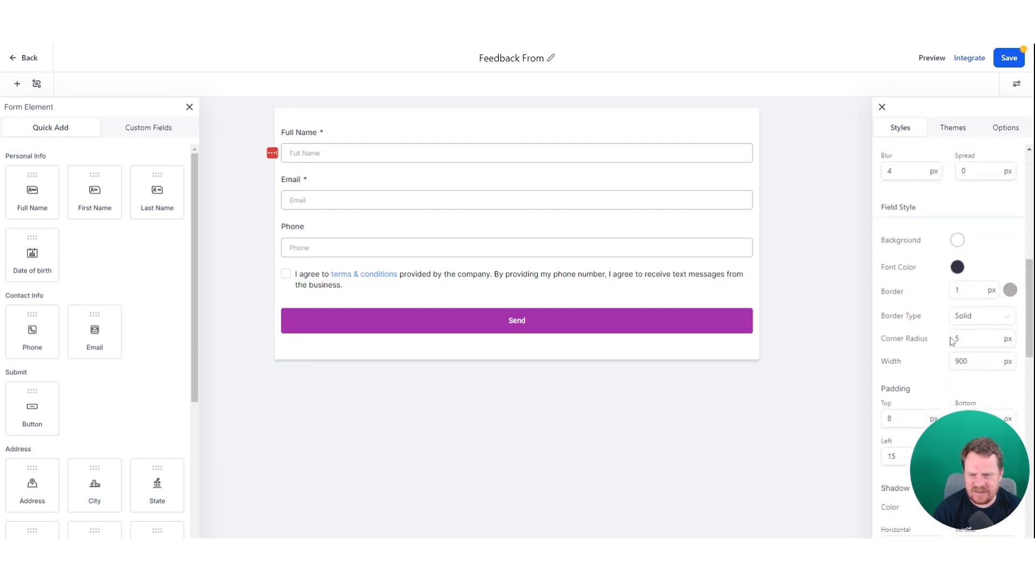
scroll(951, 339, "down", 6)
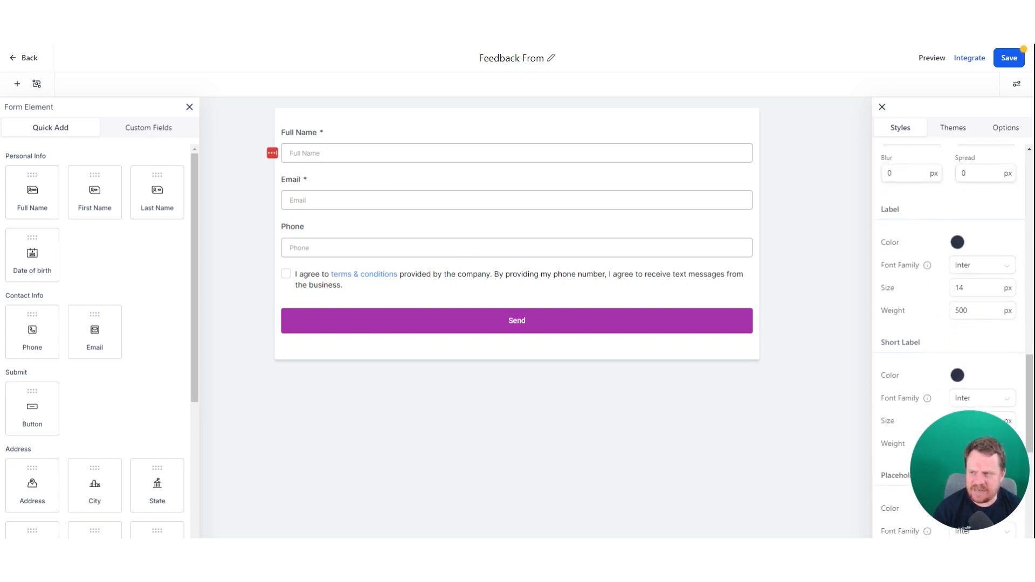
scroll(966, 354, "down", 10)
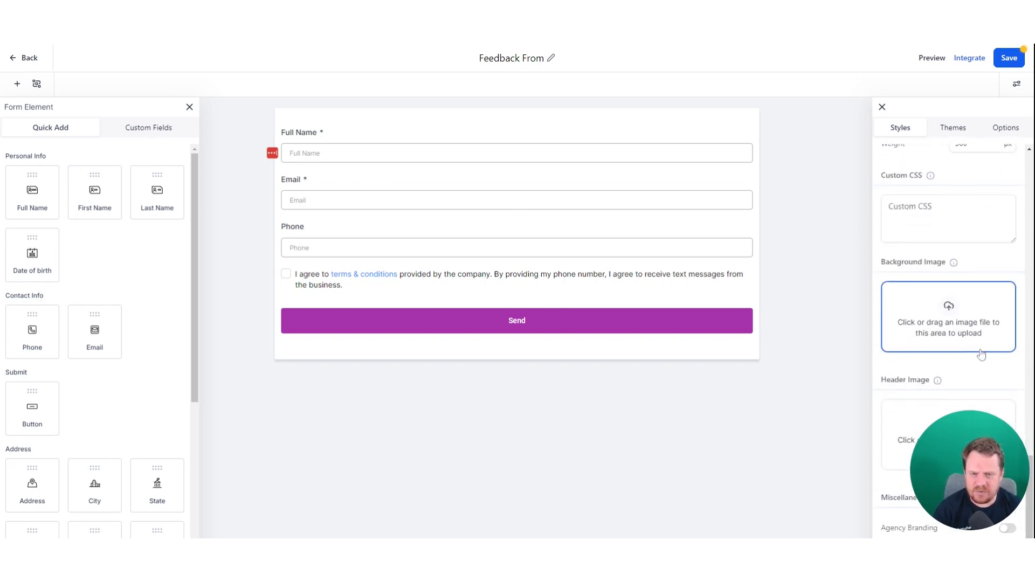
scroll(979, 354, "up", 10)
scroll(985, 343, "up", 10)
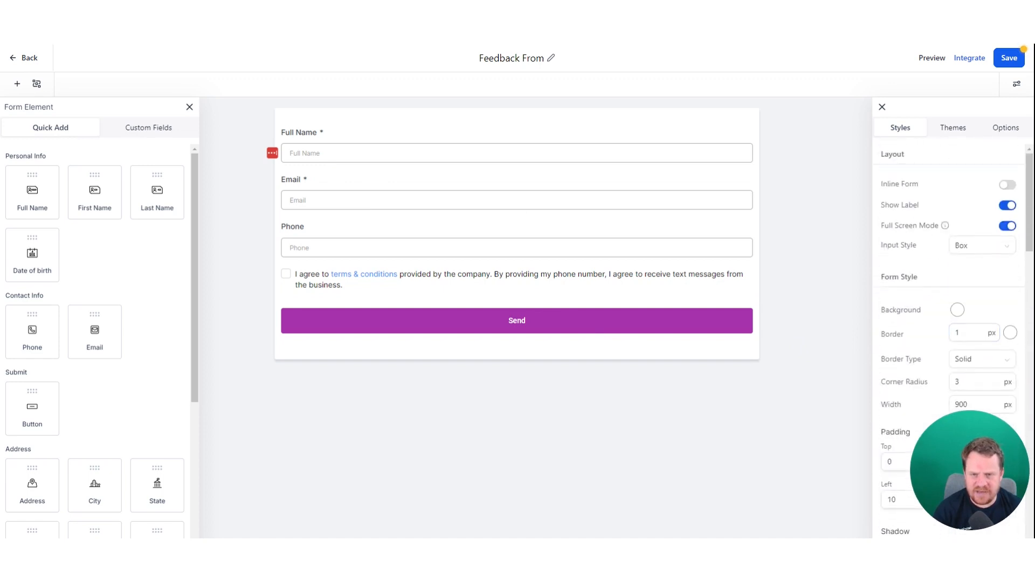
left_click(1009, 207)
left_click(1007, 208)
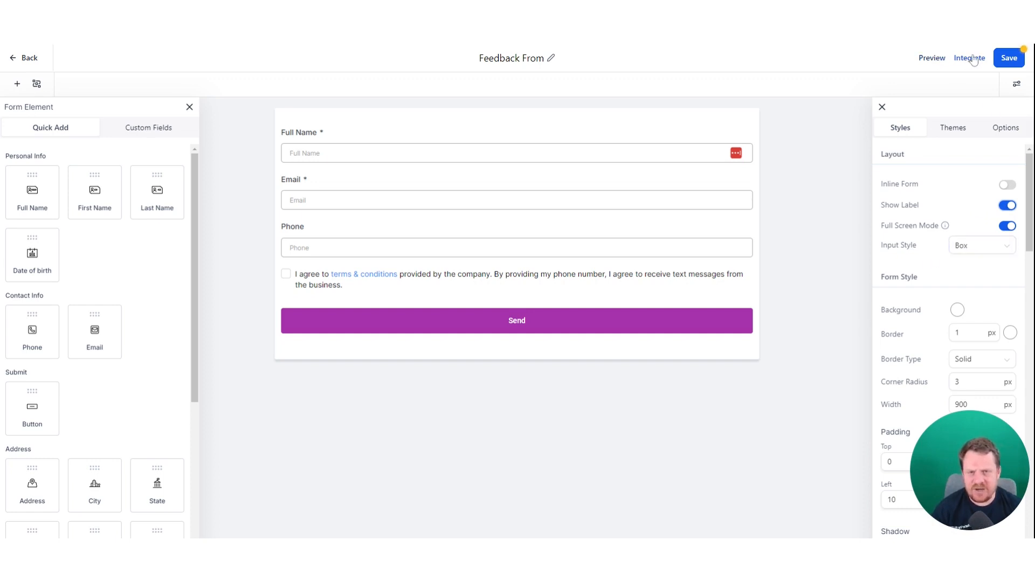
- Save the restyled form, then open and close the Integrate dialog
left_click(999, 58)
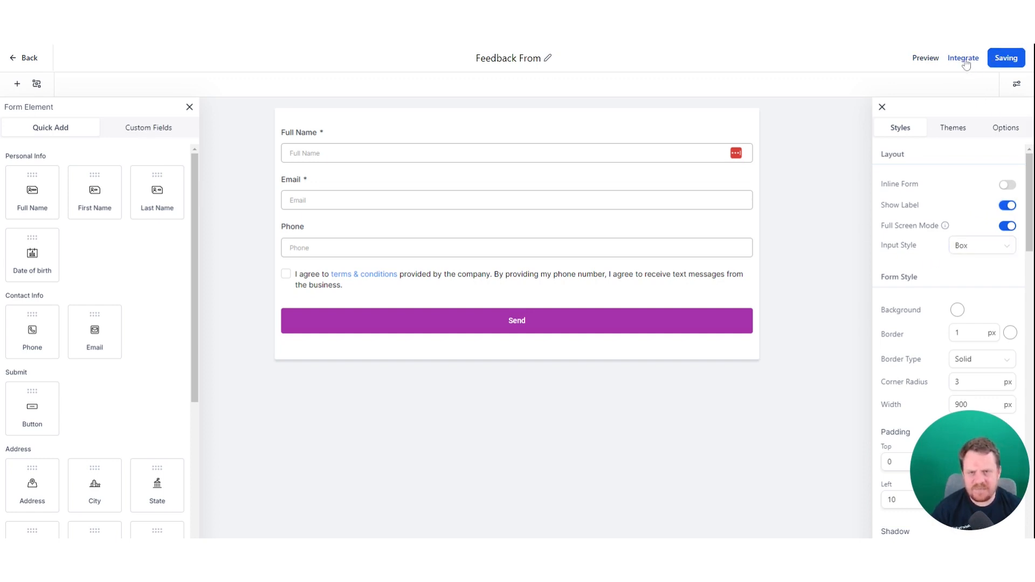
left_click(963, 59)
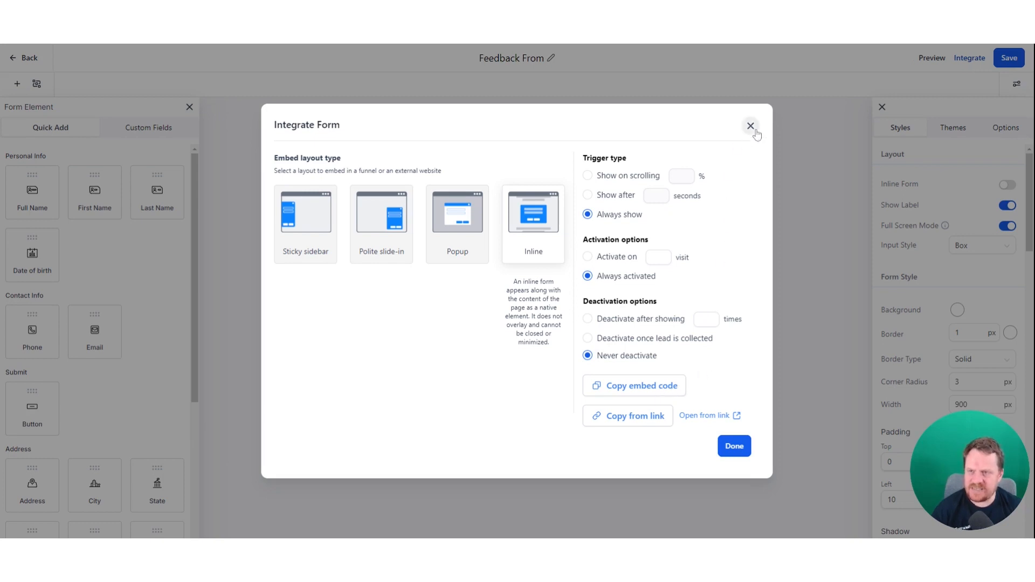
left_click(192, 108)
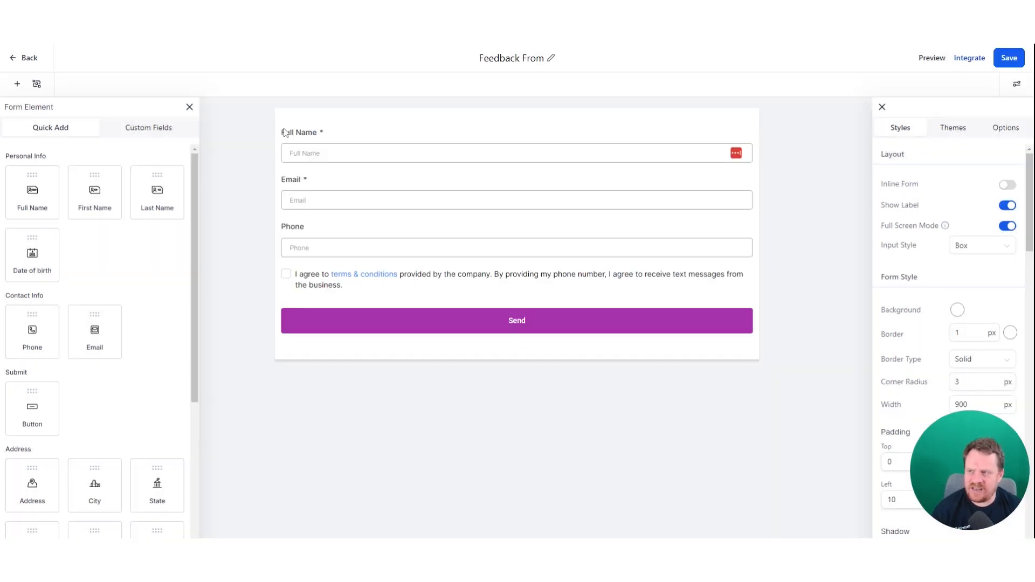
- Return to the Forms list, then view the Funnels tab and the empty Websites tab
left_click(14, 61)
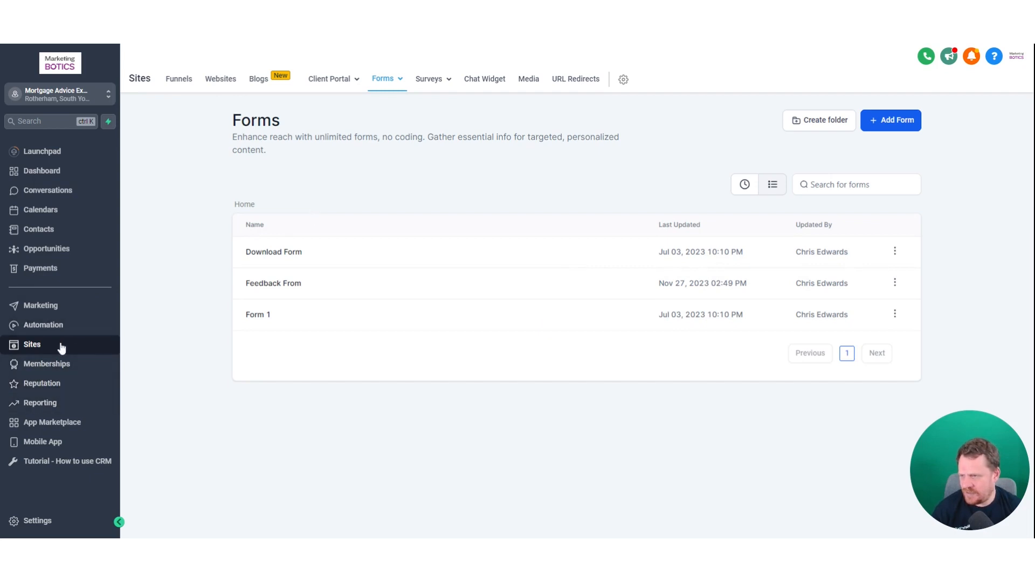
mouse_move(313, 83)
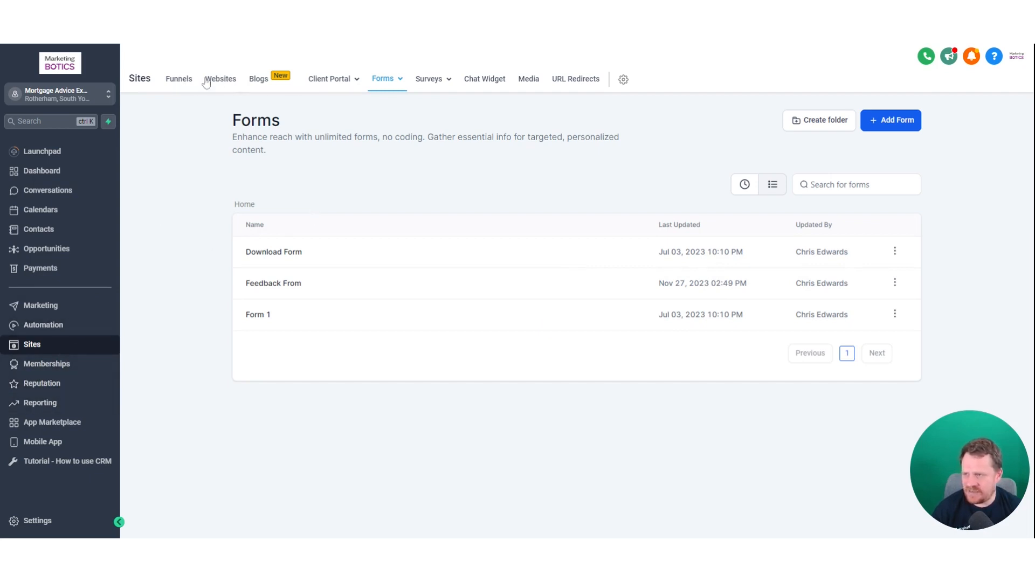
left_click(179, 79)
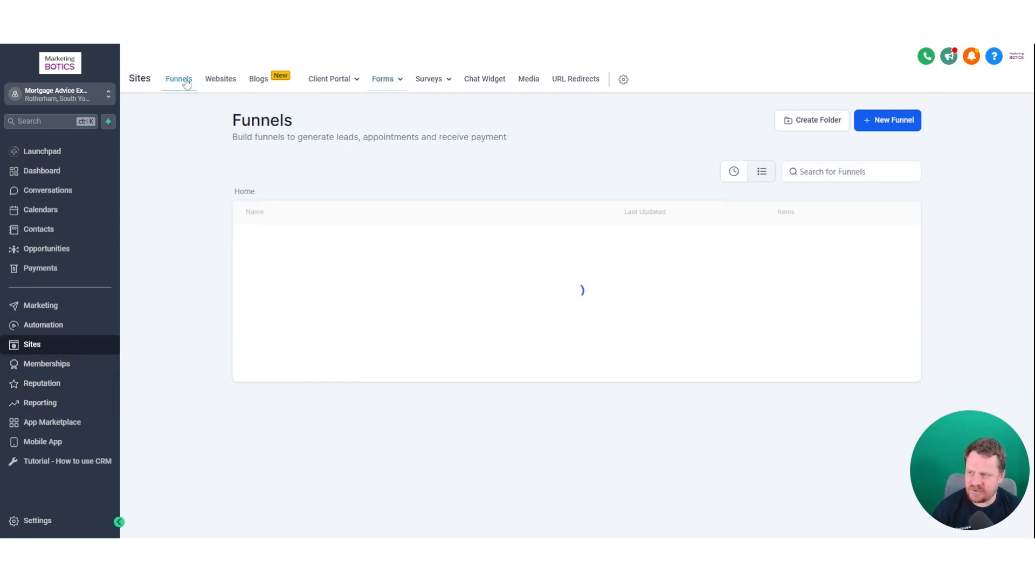
left_click(221, 85)
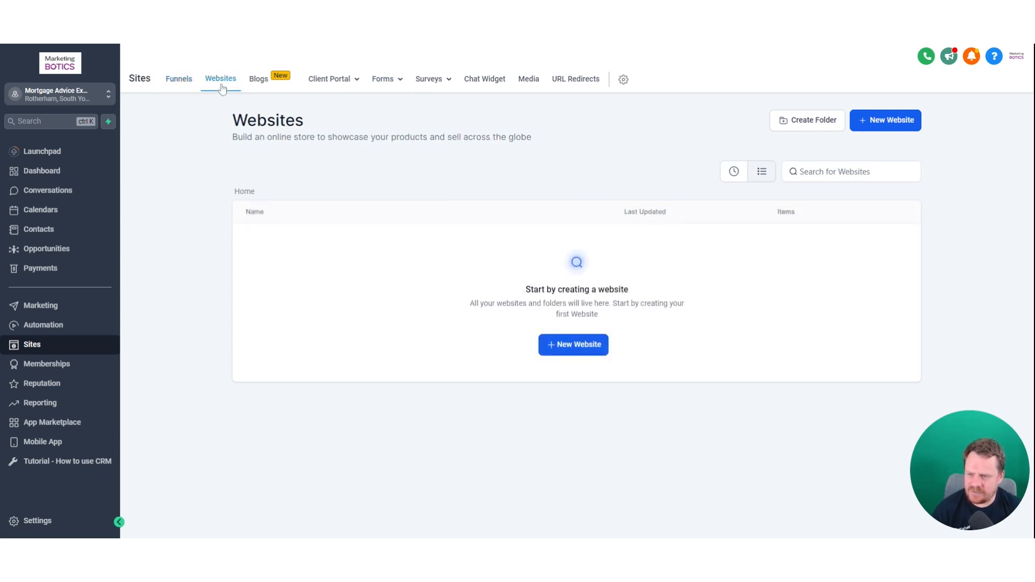
- From the Funnels list, create a blank funnel named 'New funnel'
left_click(180, 84)
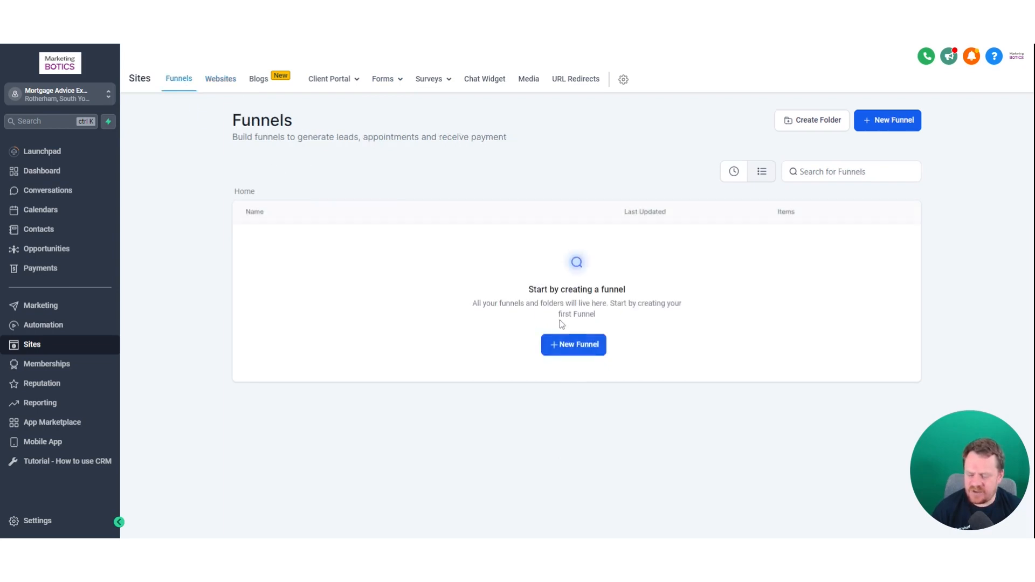
left_click(579, 346)
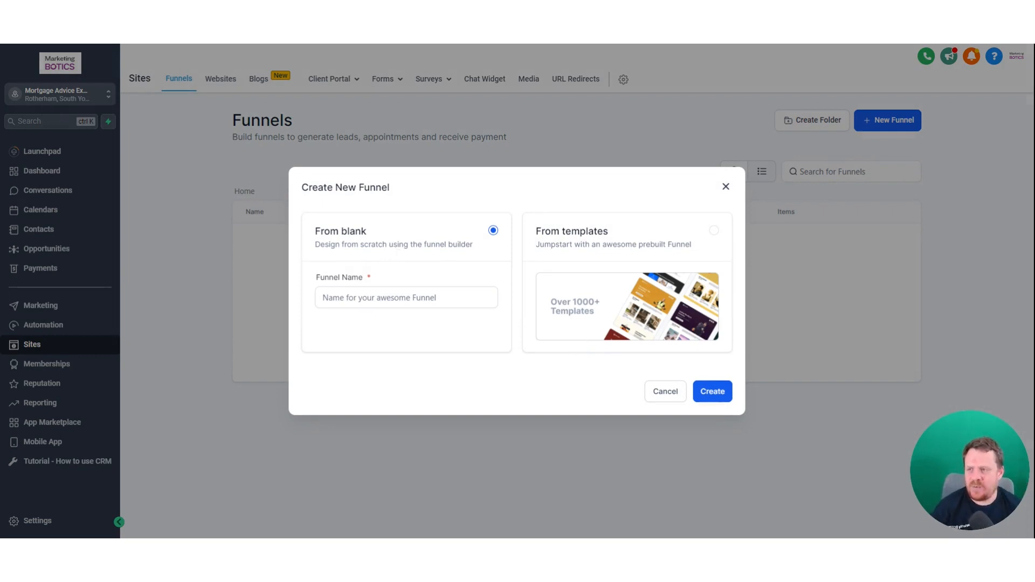
left_click(455, 295)
left_click(454, 268)
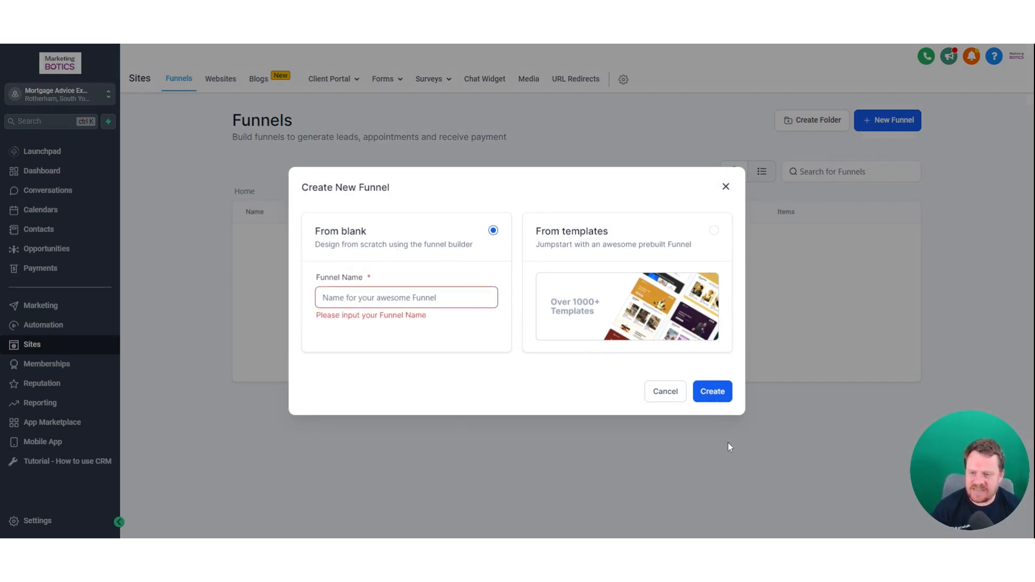
left_click(426, 298)
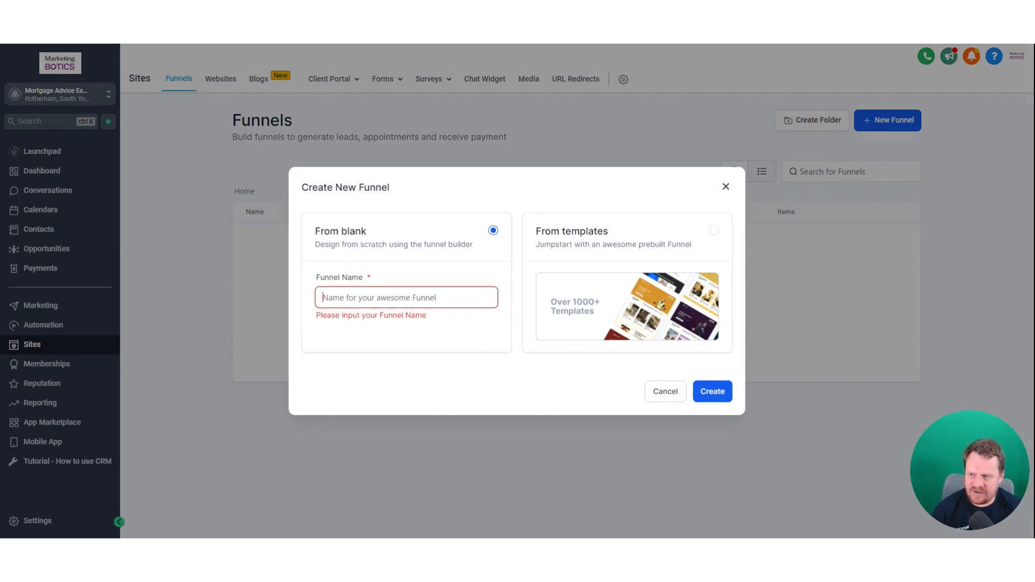
type("New w")
type("u")
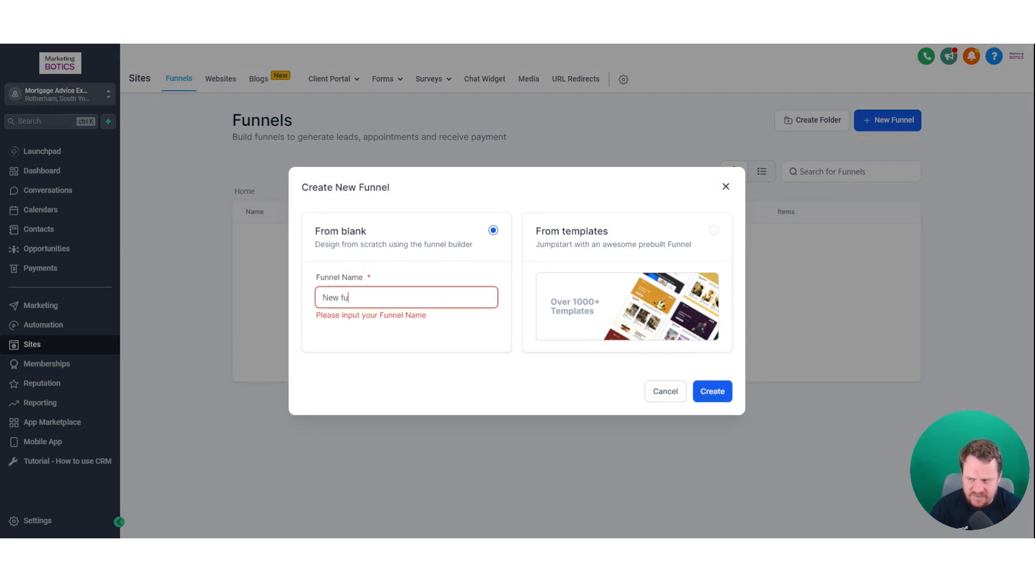
type("nben")
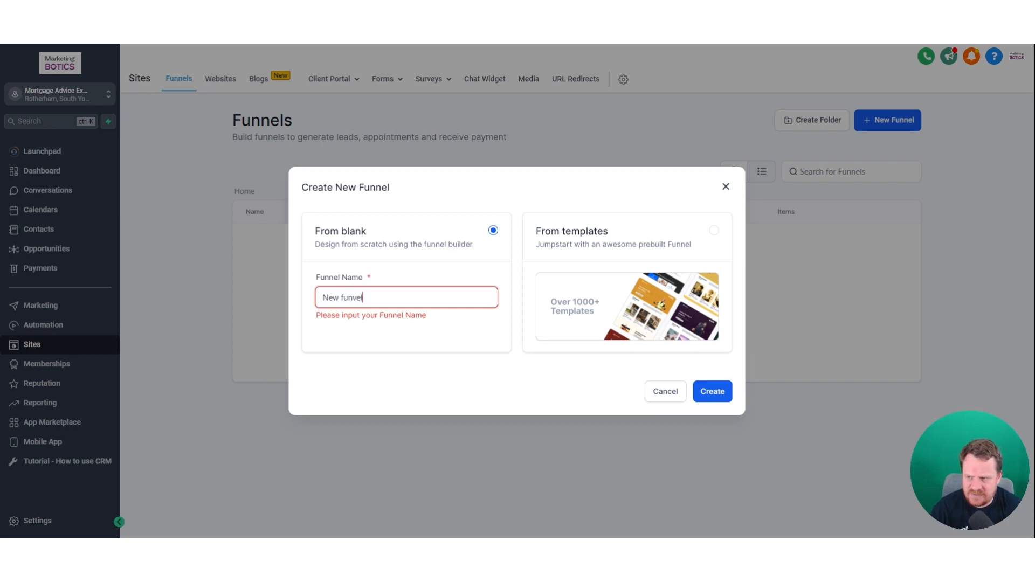
key("BackSpace")
key("BackSpace")
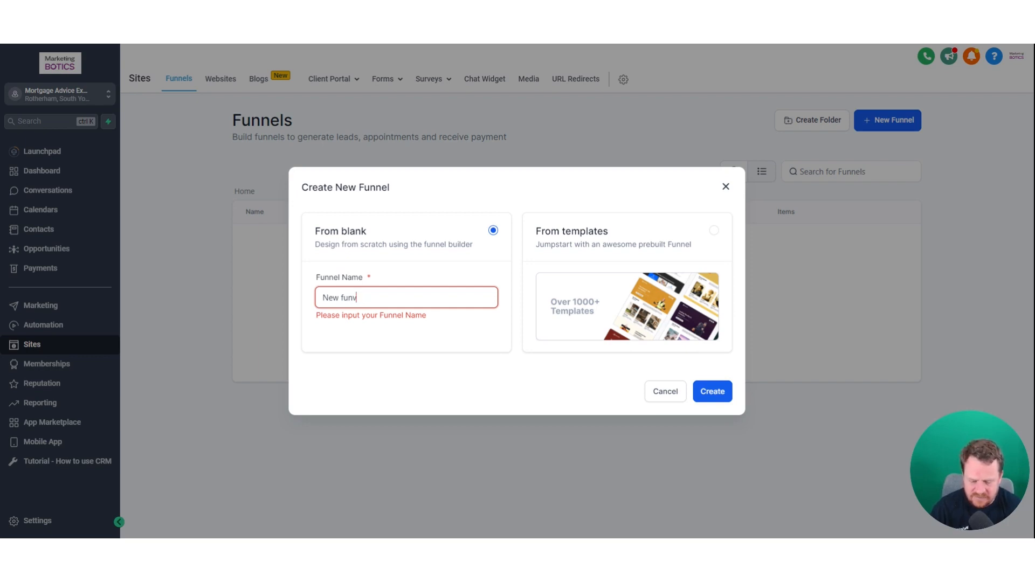
key("BackSpace")
type("nel")
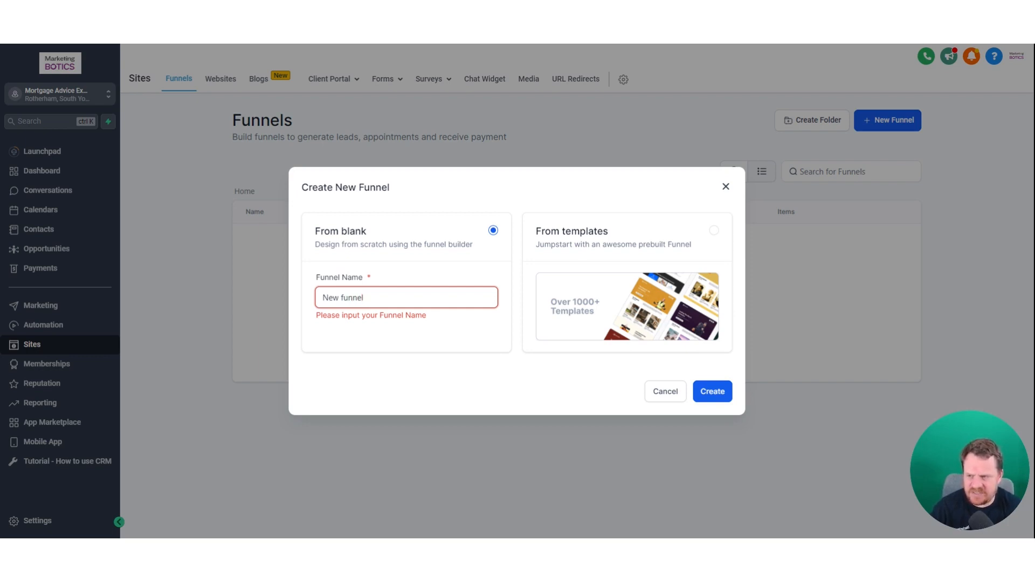
left_click(723, 398)
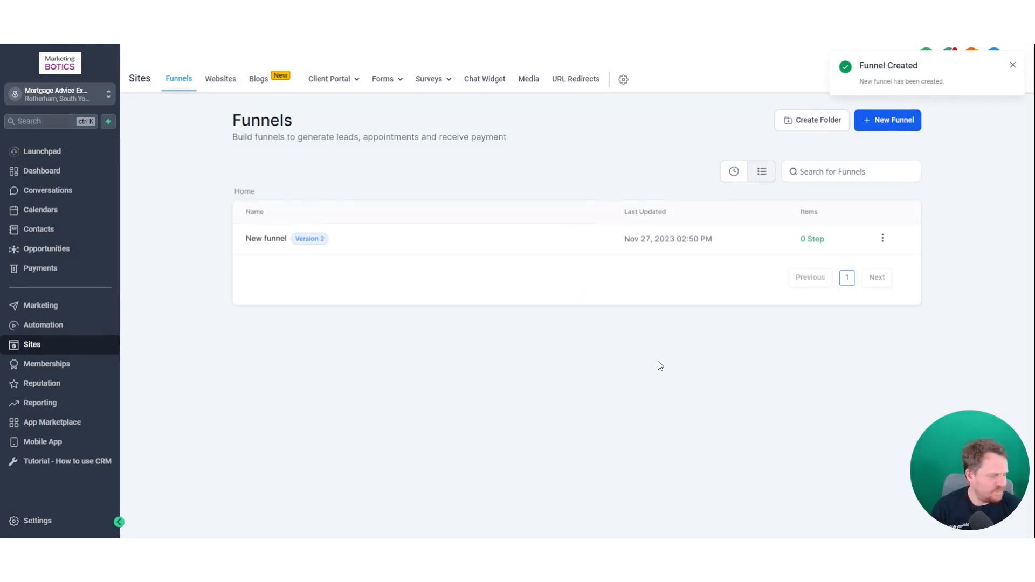
- Add a step named 'new funnel' to New funnel and start its page from blank
left_click(279, 242)
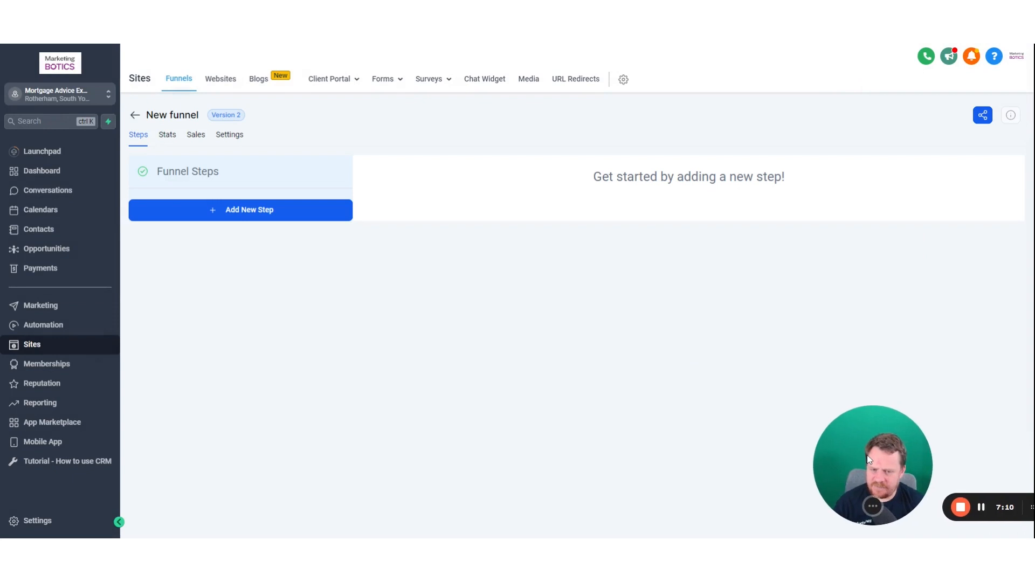
left_click(294, 210)
left_click(462, 238)
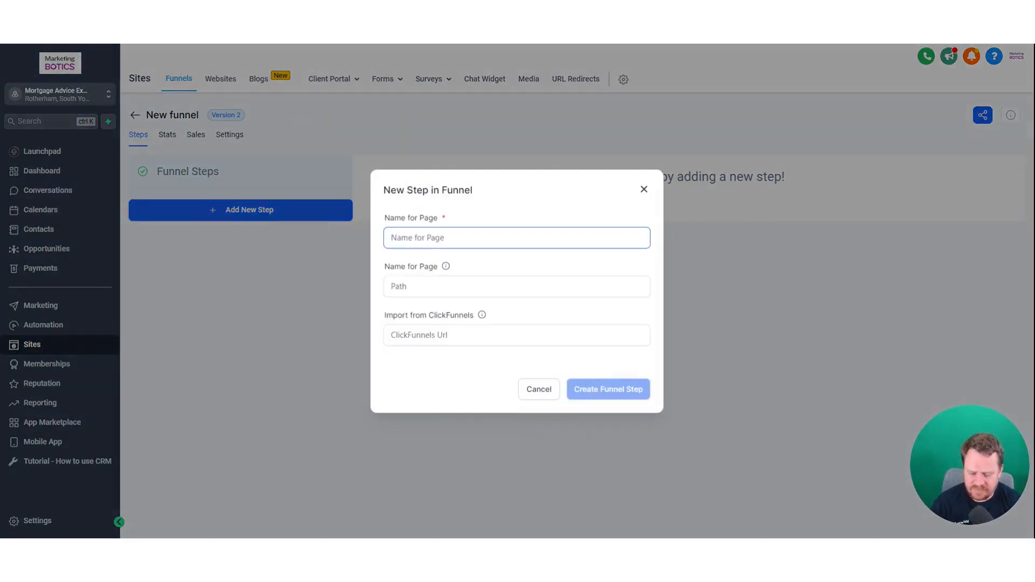
type("new funnel")
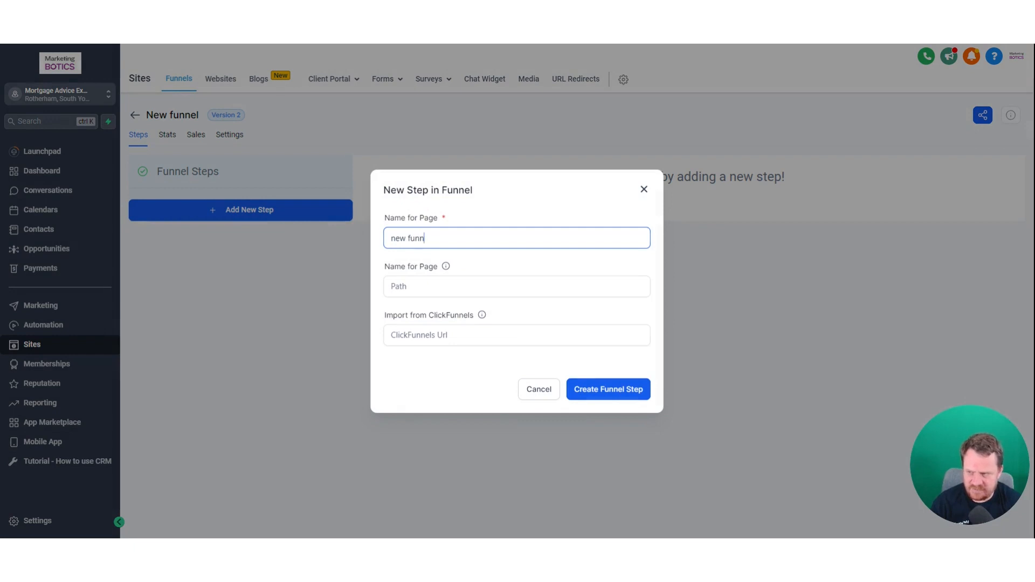
left_click(617, 389)
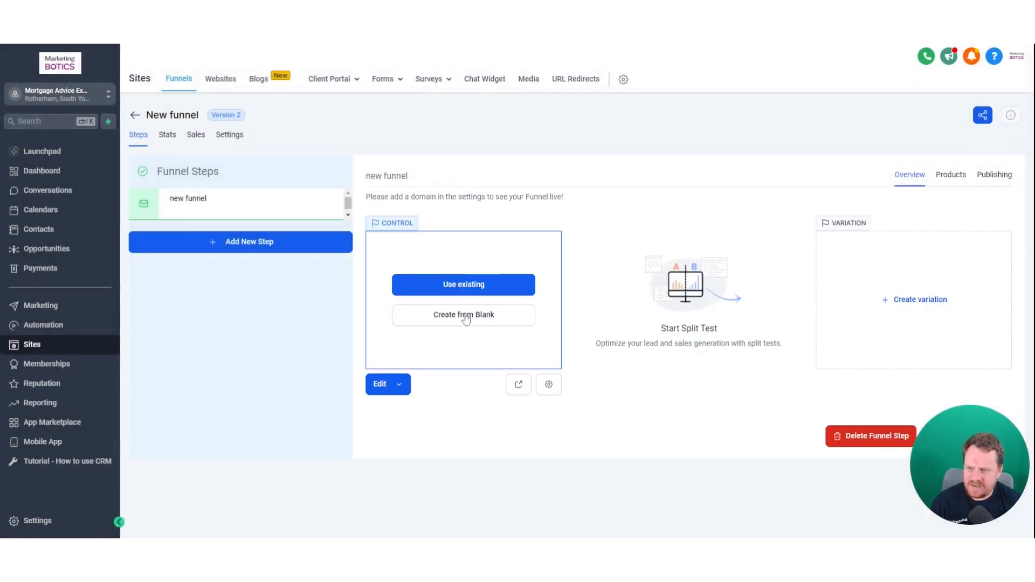
left_click(466, 318)
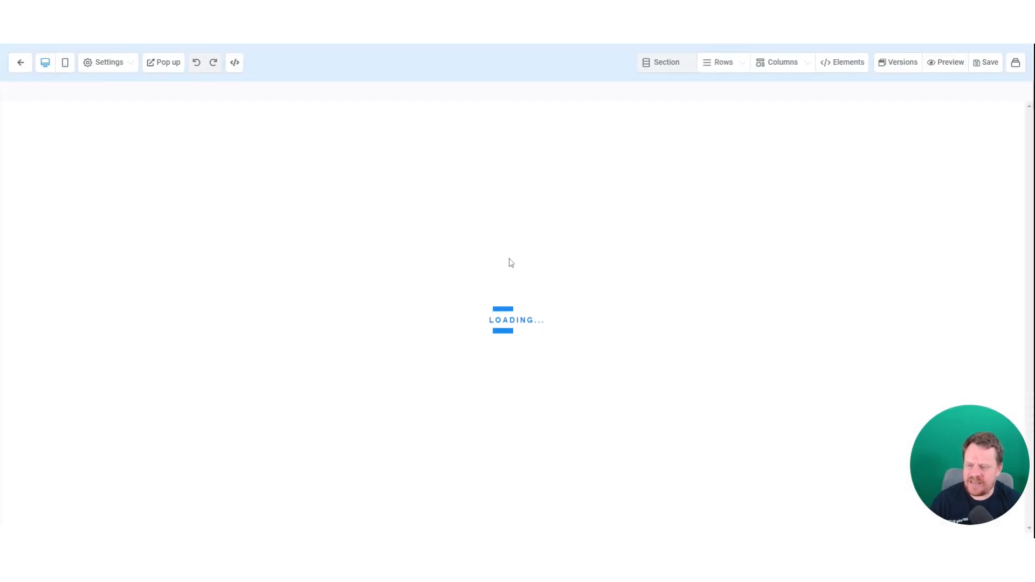
- Add a full-width section with a two-column row, putting an image in the narrowed first column
left_click_drag(838, 116, 614, 139)
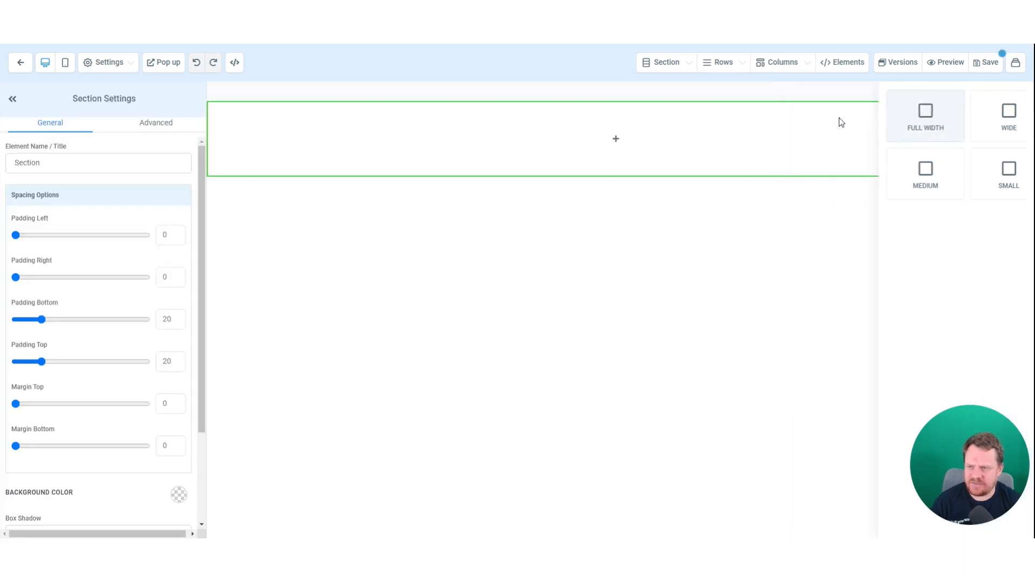
left_click(615, 139)
left_click(962, 140)
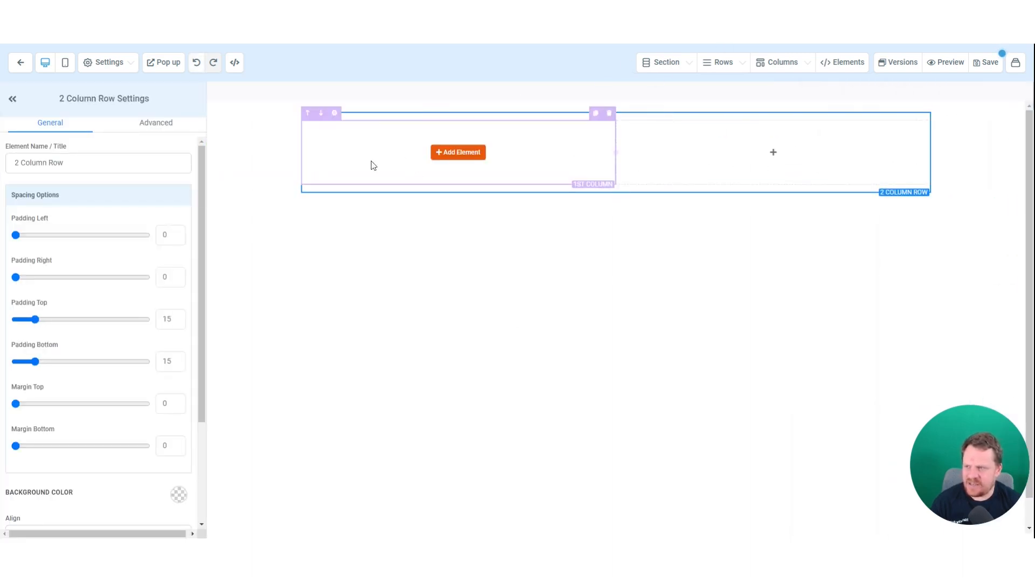
left_click(461, 153)
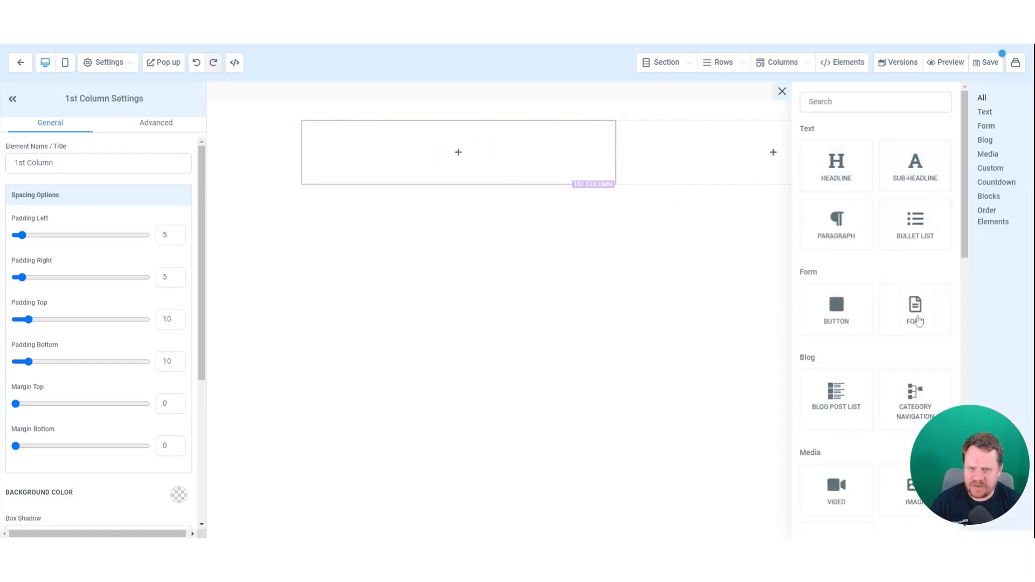
left_click(843, 318)
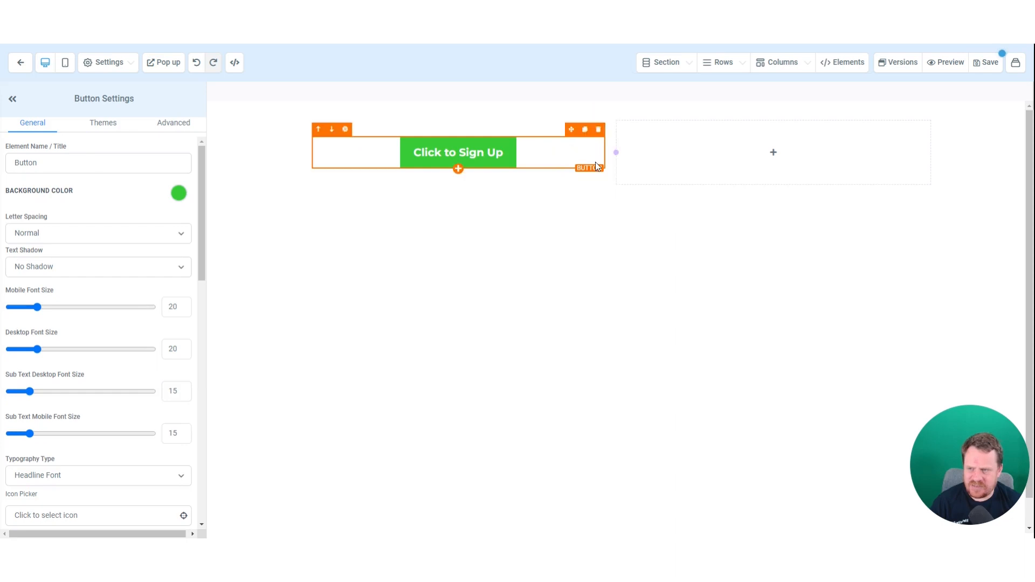
left_click(590, 135)
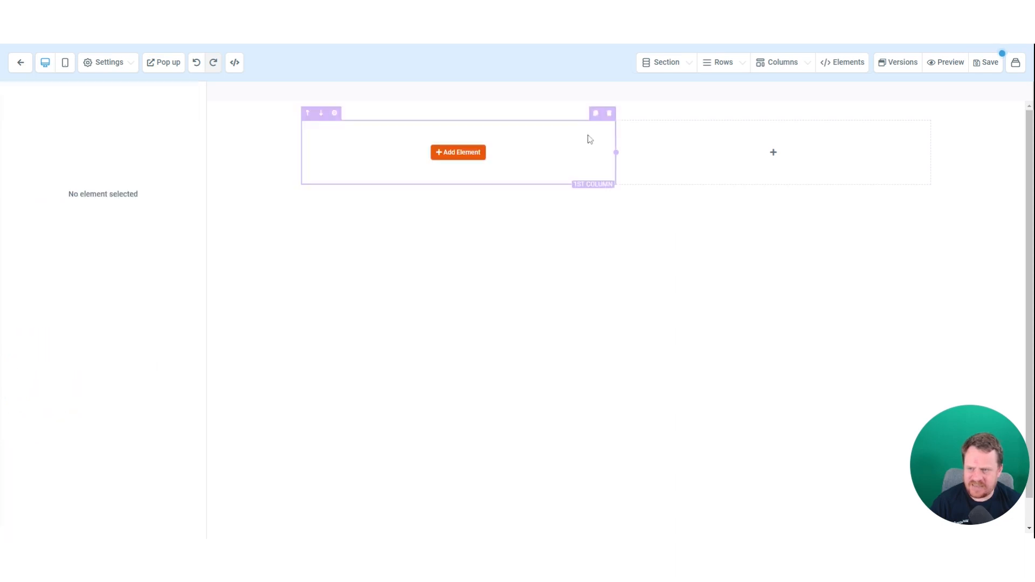
left_click(455, 153)
scroll(880, 238, "down", 4)
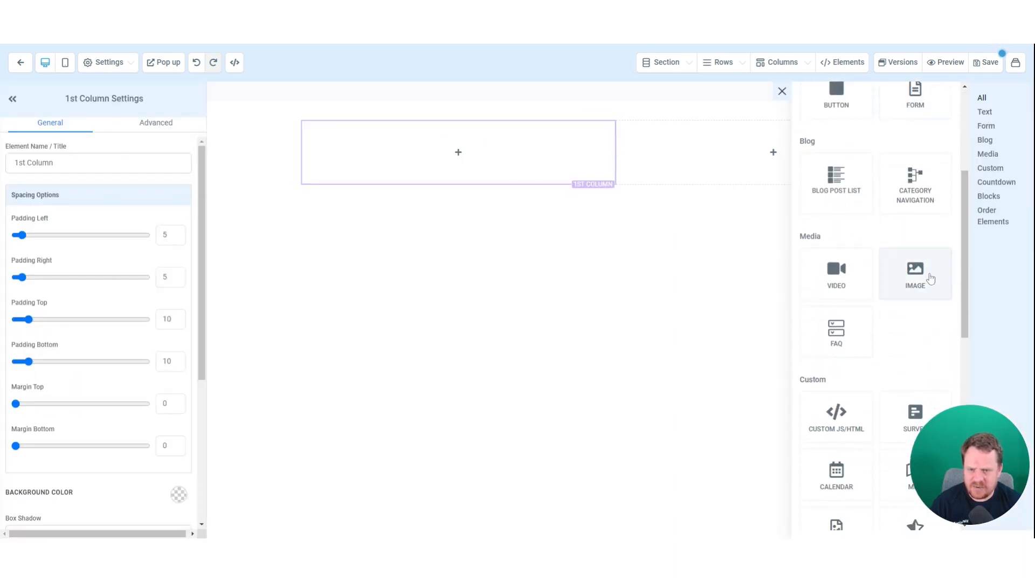
left_click(929, 273)
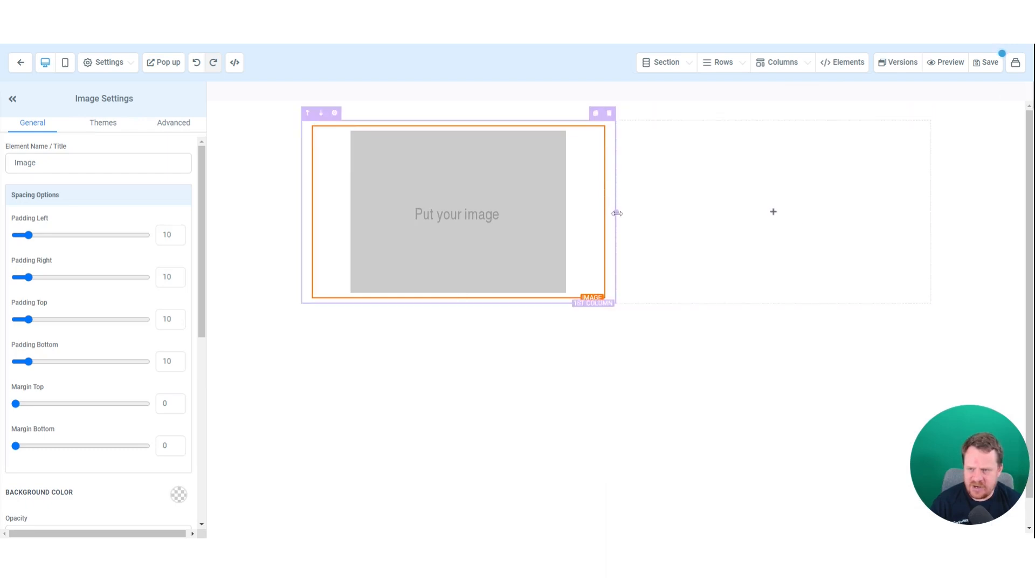
left_click_drag(617, 214, 455, 215)
- Insert a navigation menu into the second column of the header row
left_click(678, 164)
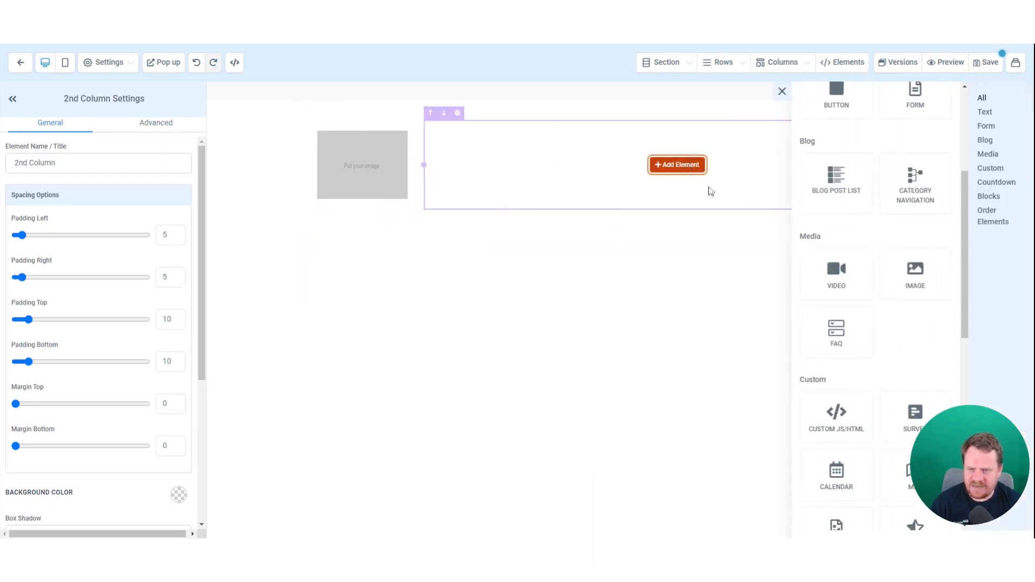
scroll(838, 276, "down", 5)
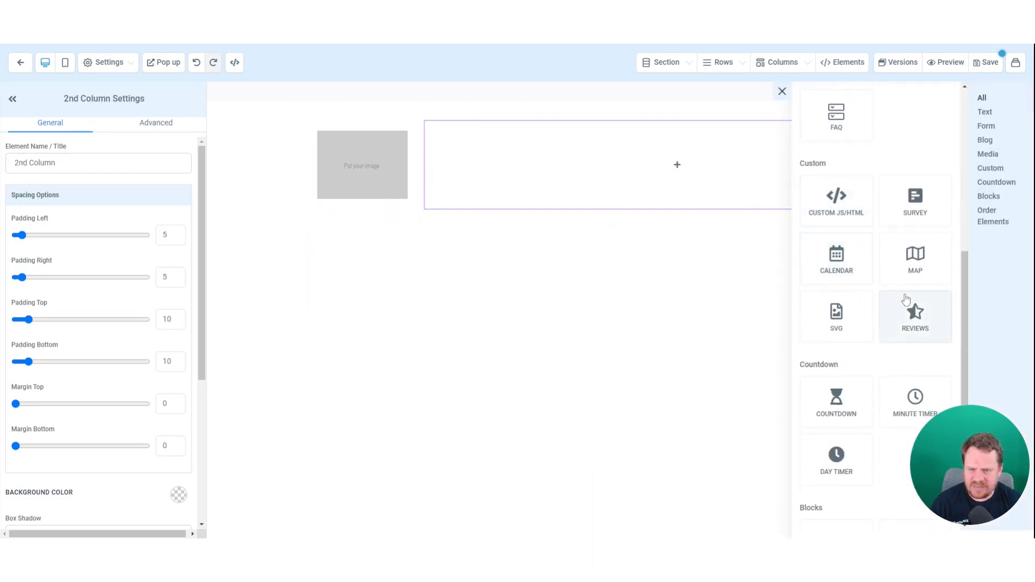
scroll(909, 307, "down", 5)
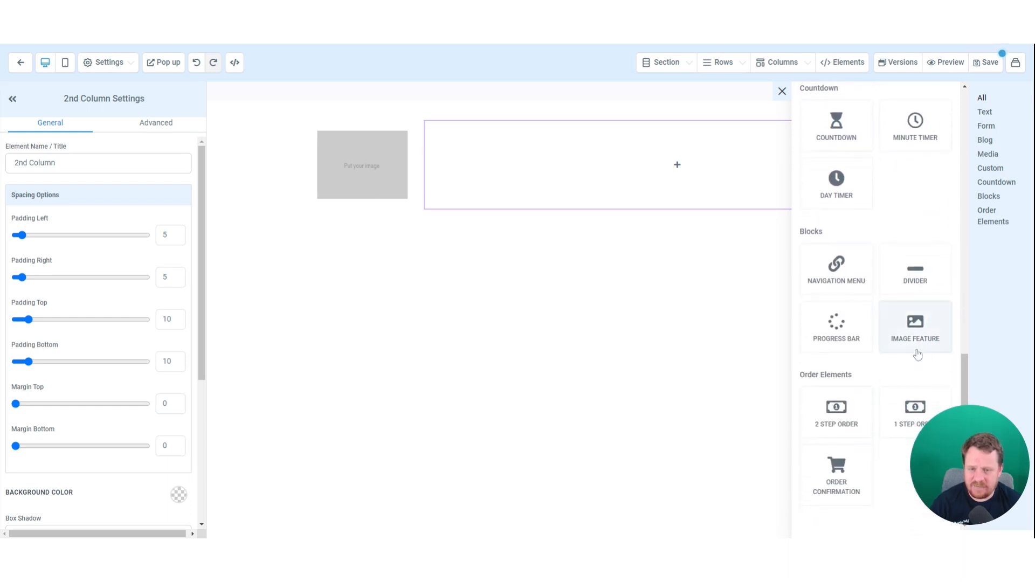
left_click(836, 266)
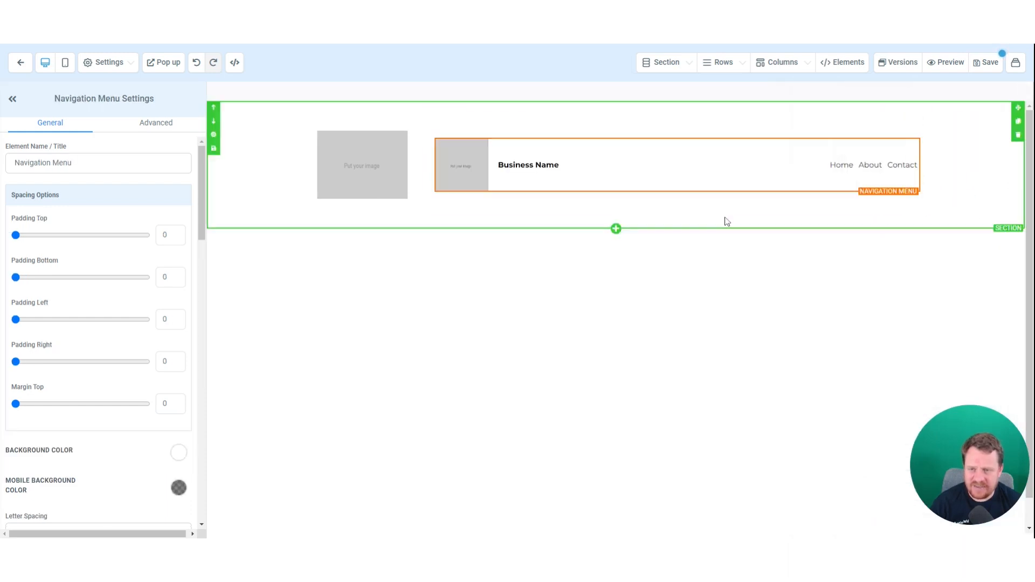
- Add another full-width section below the header and give it a row
left_click(615, 226)
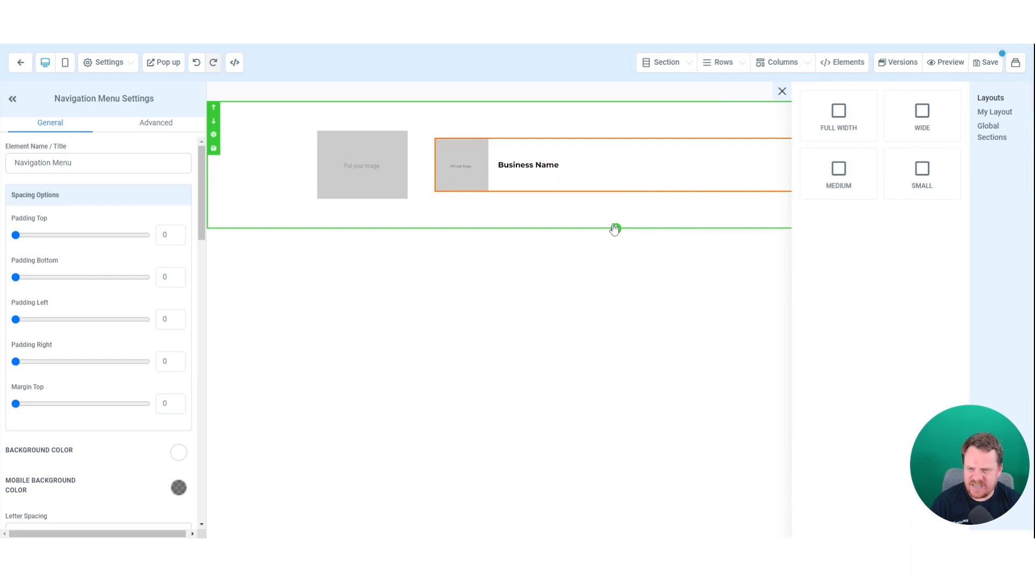
left_click(863, 103)
left_click(624, 267)
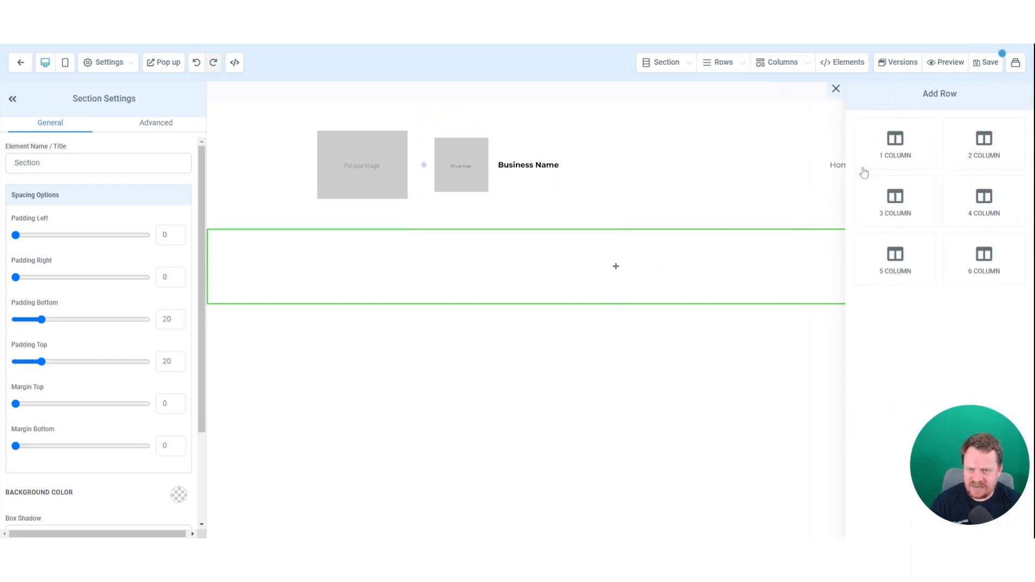
- Add a one-column row with a 'Feedback Form' headline and a form element beneath it
left_click(864, 172)
left_click(636, 282)
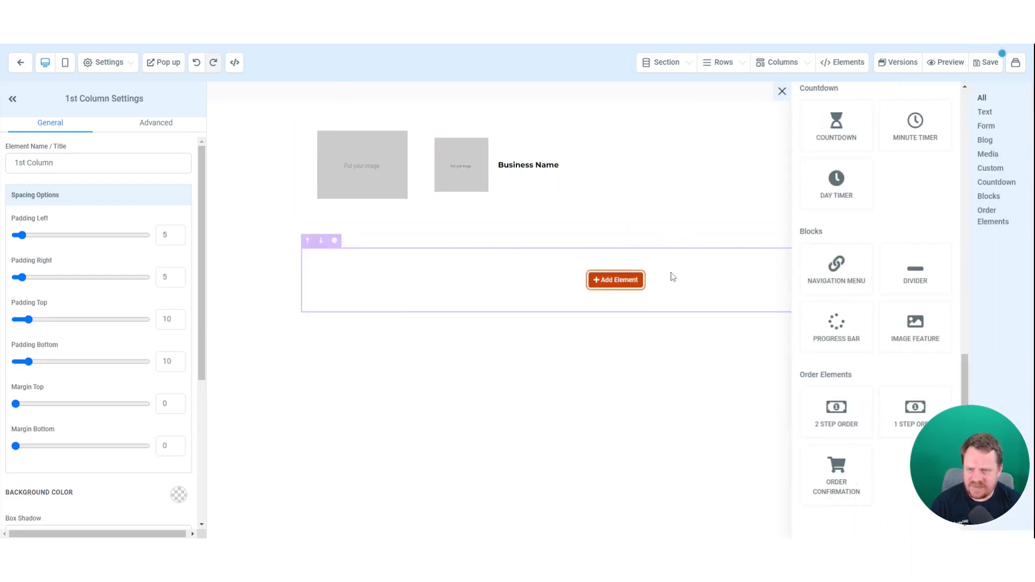
scroll(884, 301, "up", 10)
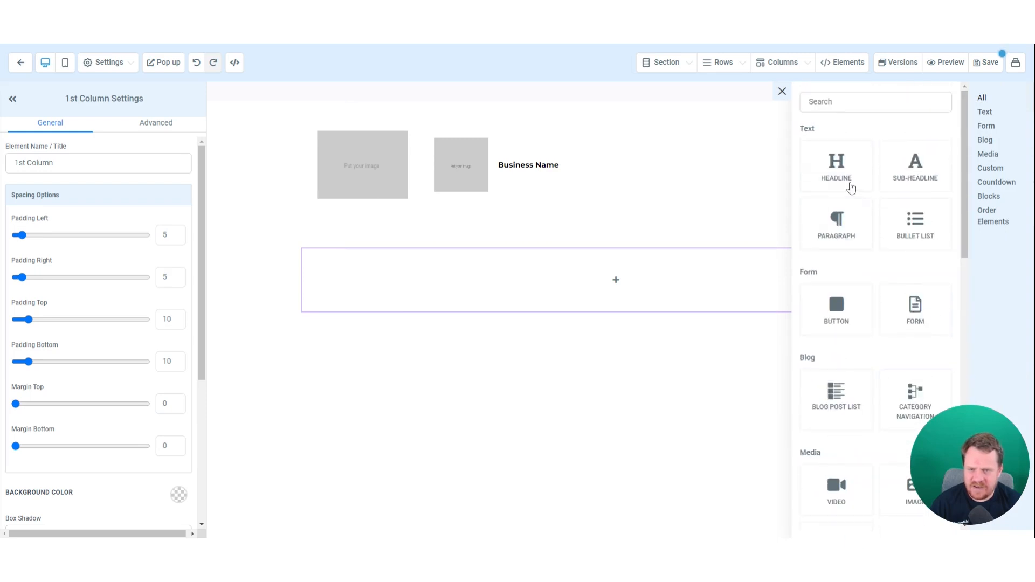
left_click(851, 187)
triple_click(613, 269)
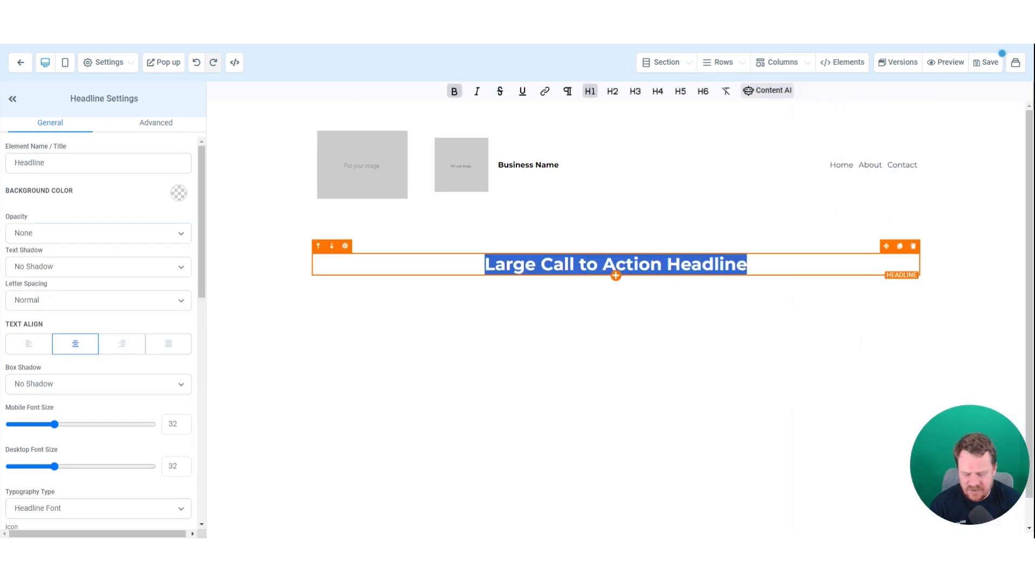
type("Feedbacj")
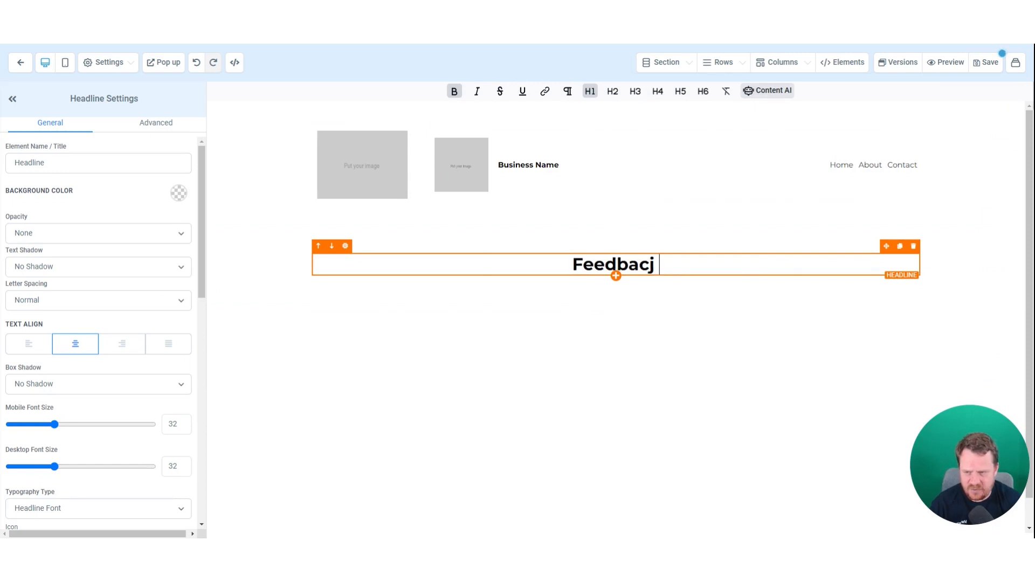
key("BackSpace")
type("k")
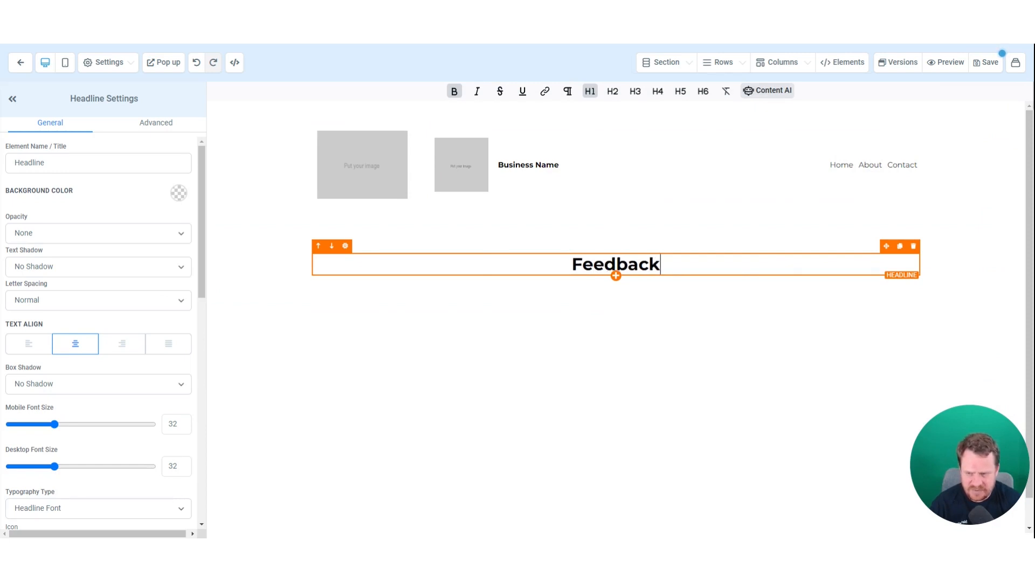
type(" From")
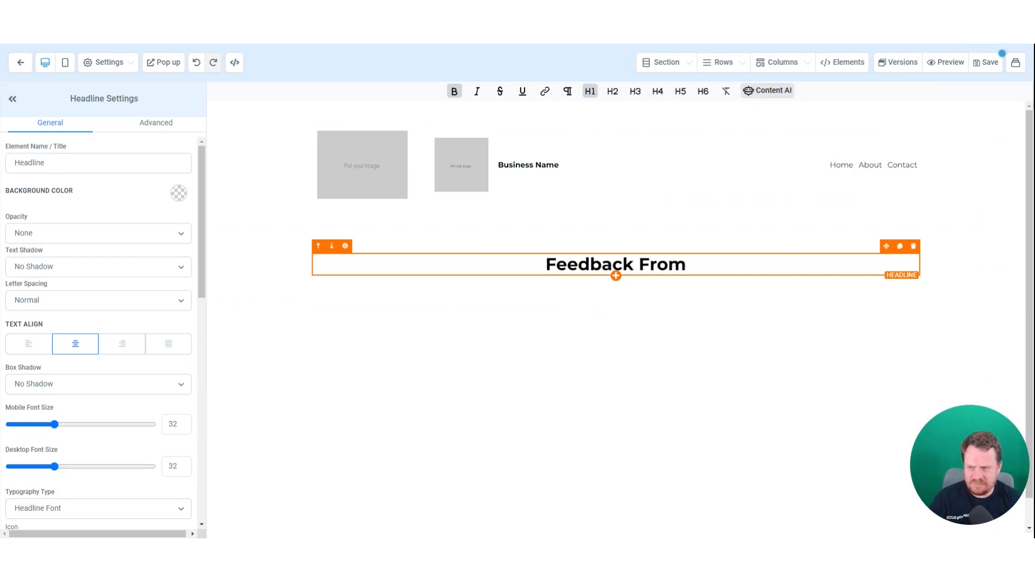
key("BackSpace")
key("BackSpace")
key("BackSpace")
type("orm")
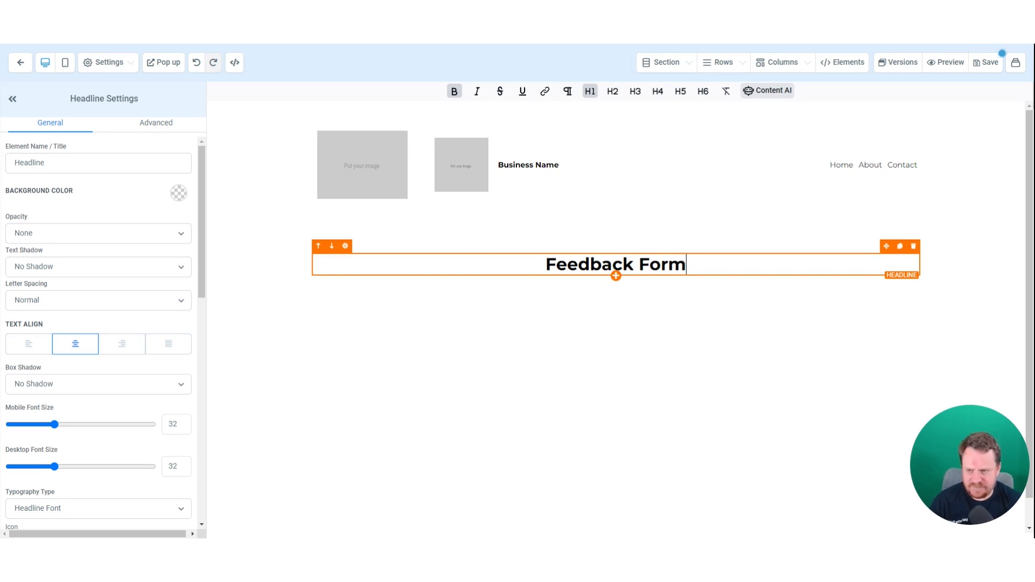
left_click(616, 276)
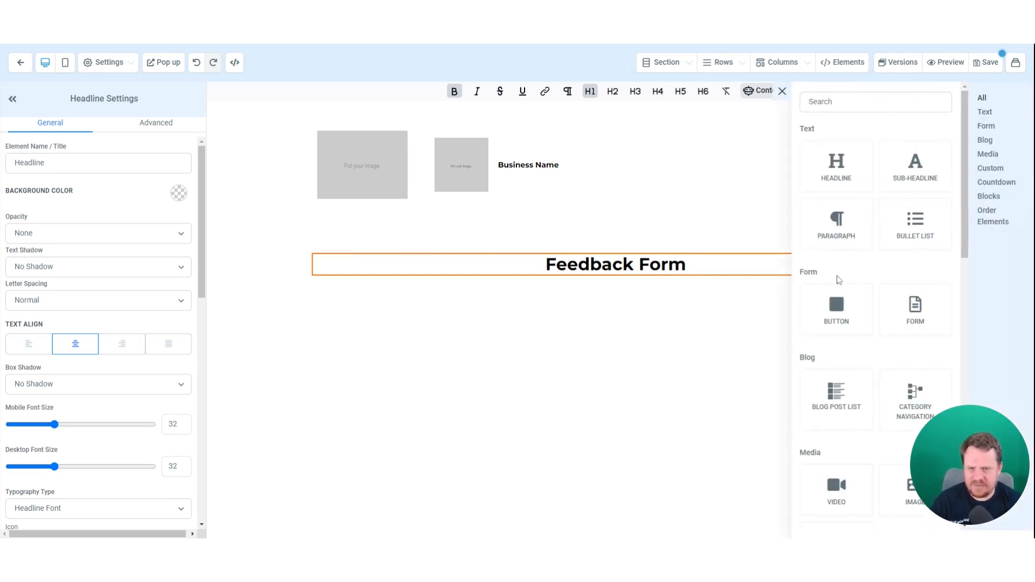
left_click(914, 305)
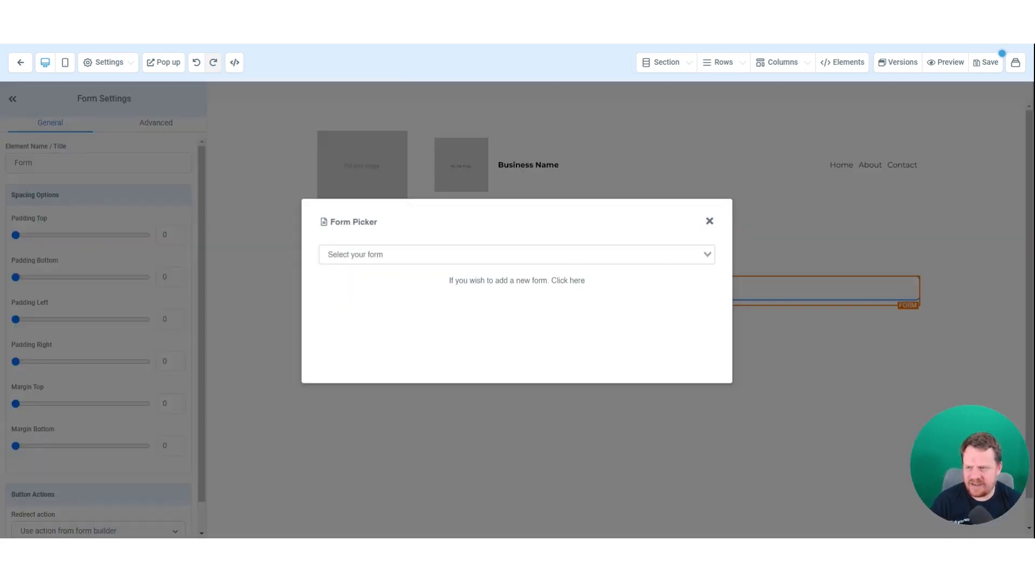
- Embed the Download Form under the headline and review its redirect action setting
left_click(377, 255)
left_click(381, 274)
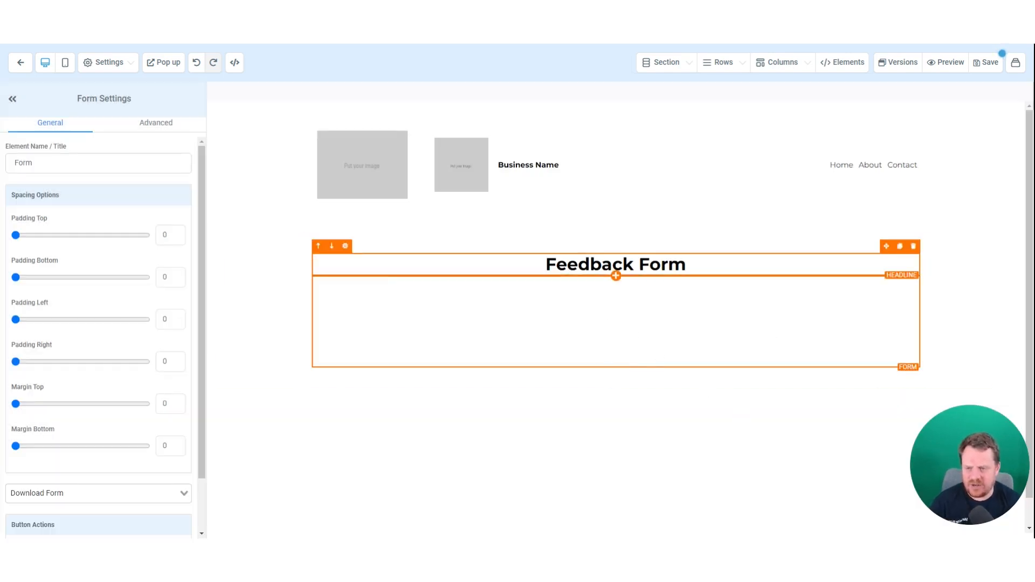
scroll(651, 296, "down", 1)
scroll(629, 369, "down", 2)
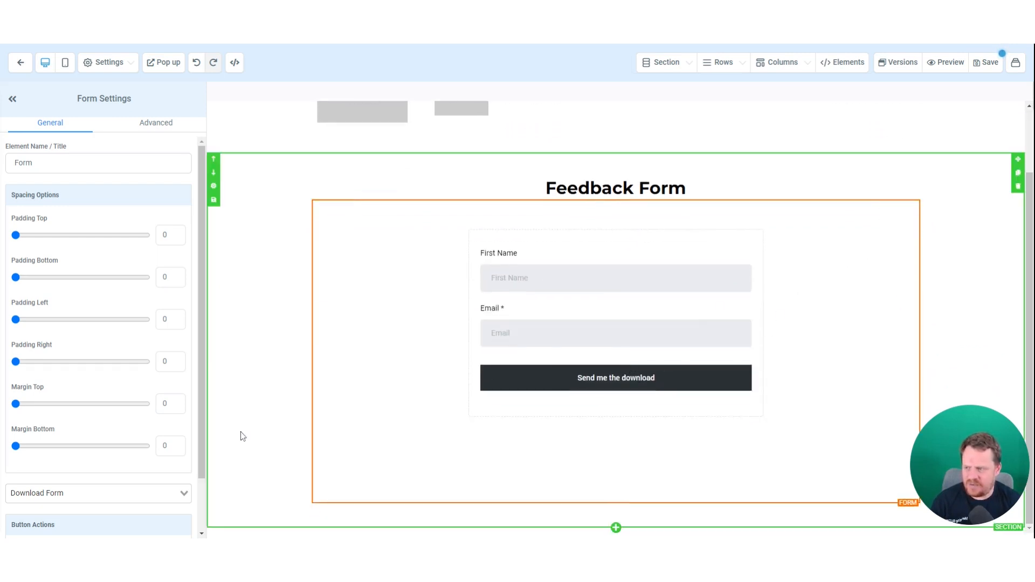
scroll(124, 426, "down", 1)
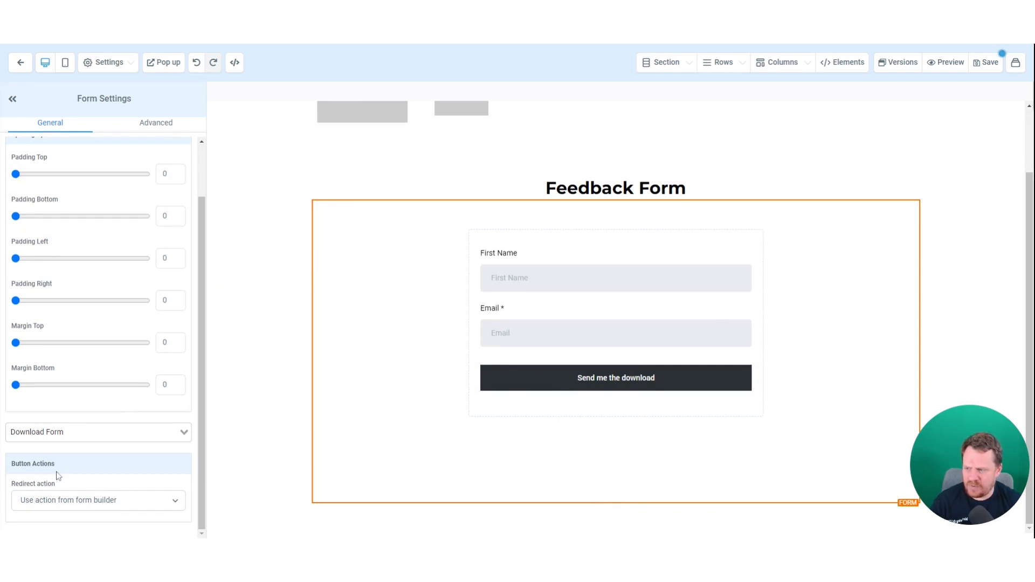
left_click(48, 502)
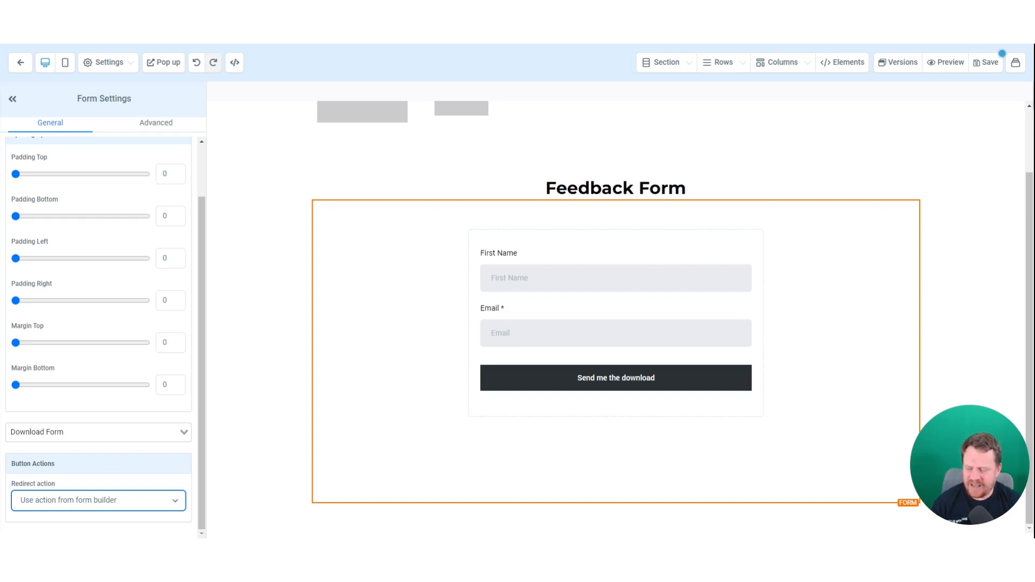
- Save the page and enter 'new funnel' as the SEO meta data title
left_click(247, 370)
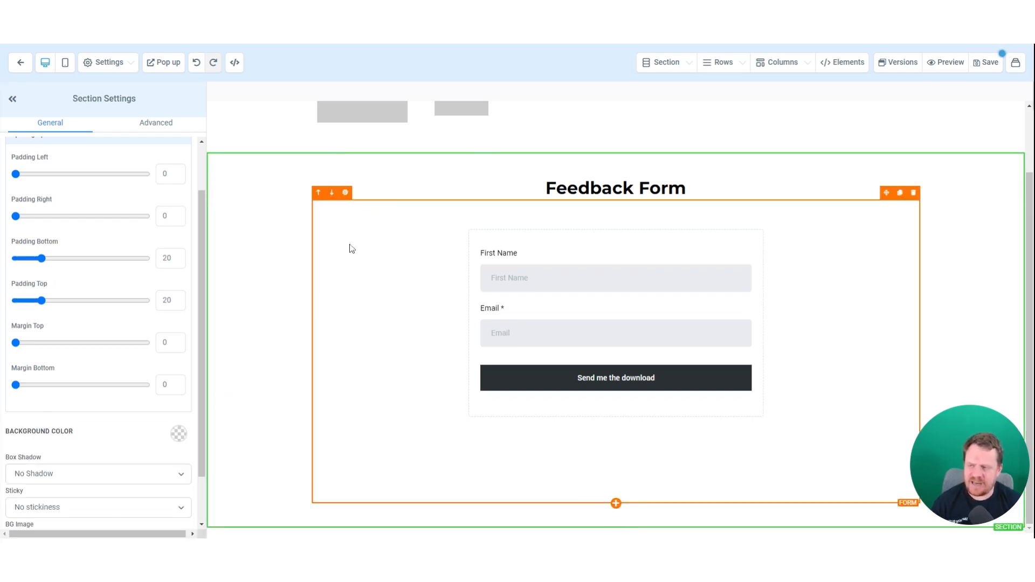
scroll(478, 328, "up", 2)
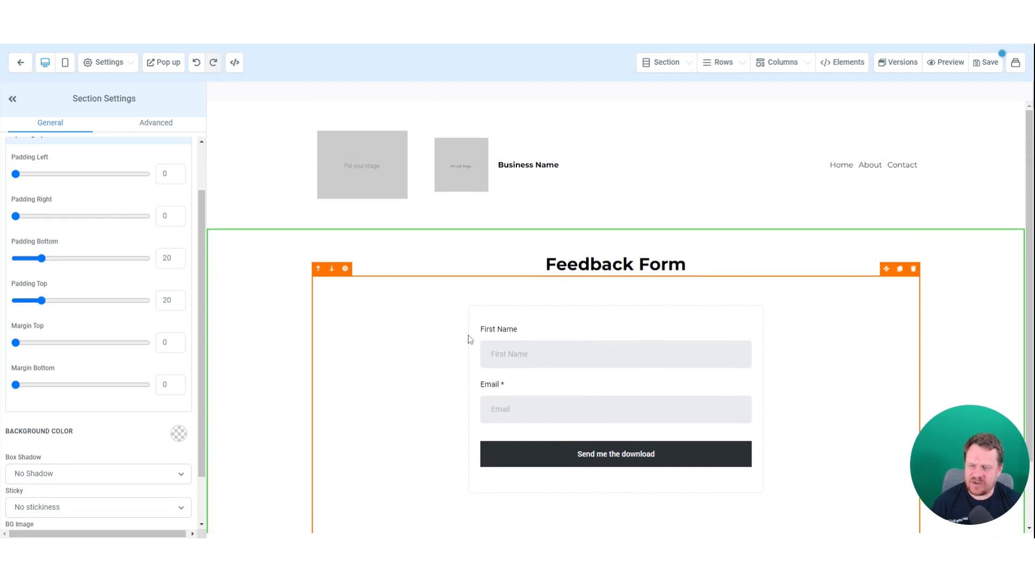
scroll(510, 330, "down", 2)
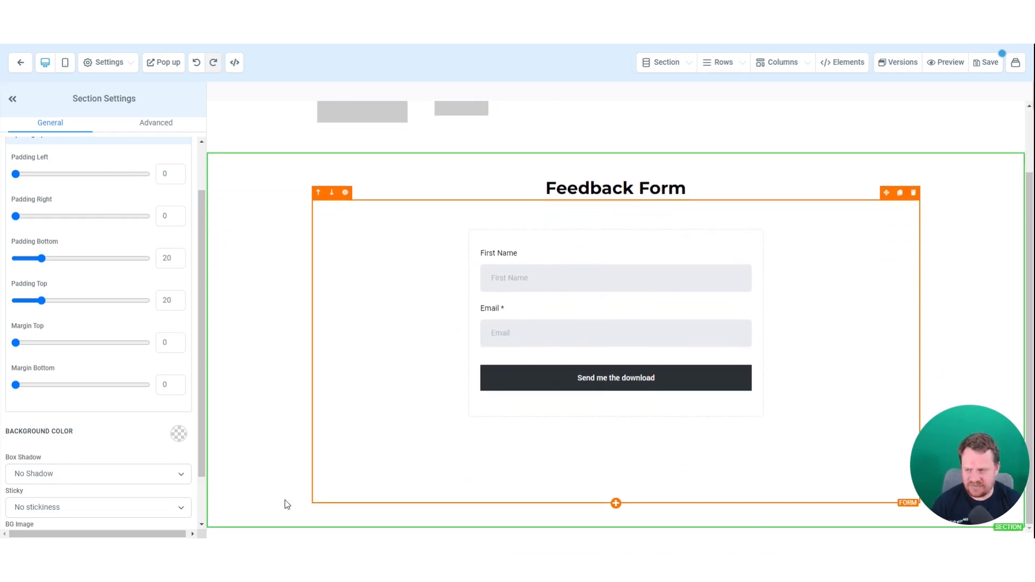
scroll(882, 182, "up", 2)
left_click(987, 62)
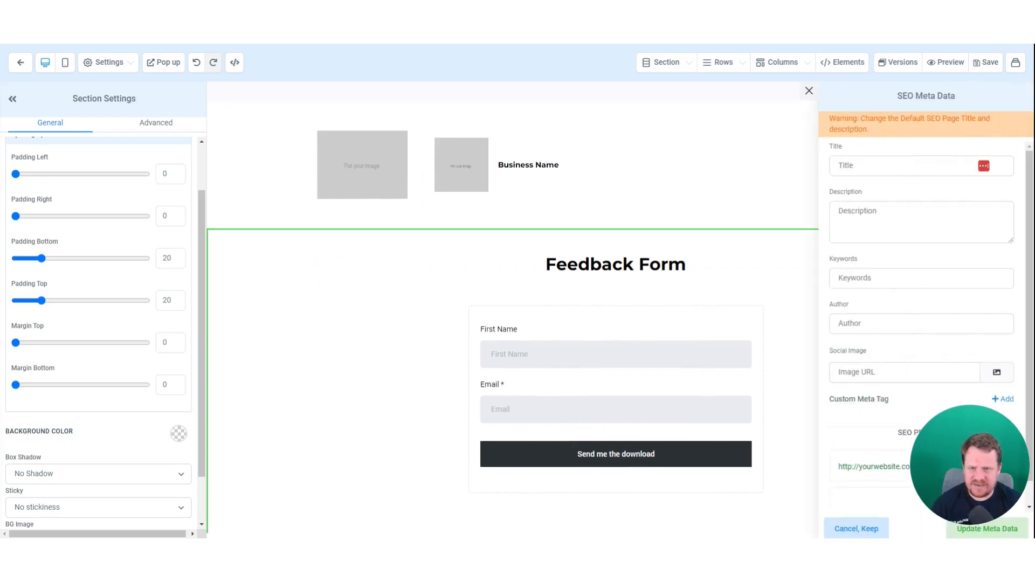
left_click(895, 165)
type("new funnel")
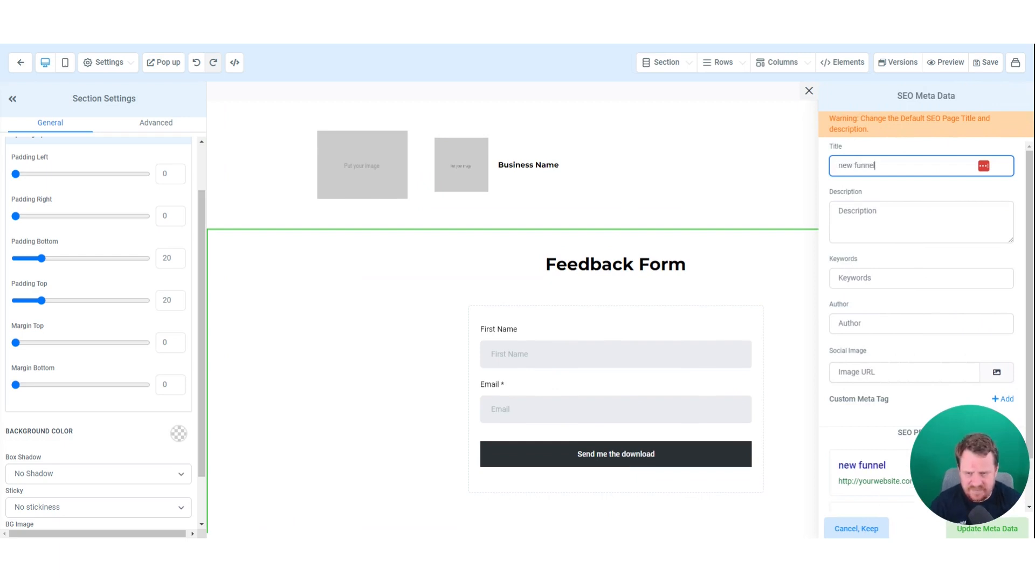
- Apply the SEO meta data, save the page, and exit to New funnel's Steps view
left_click(1013, 532)
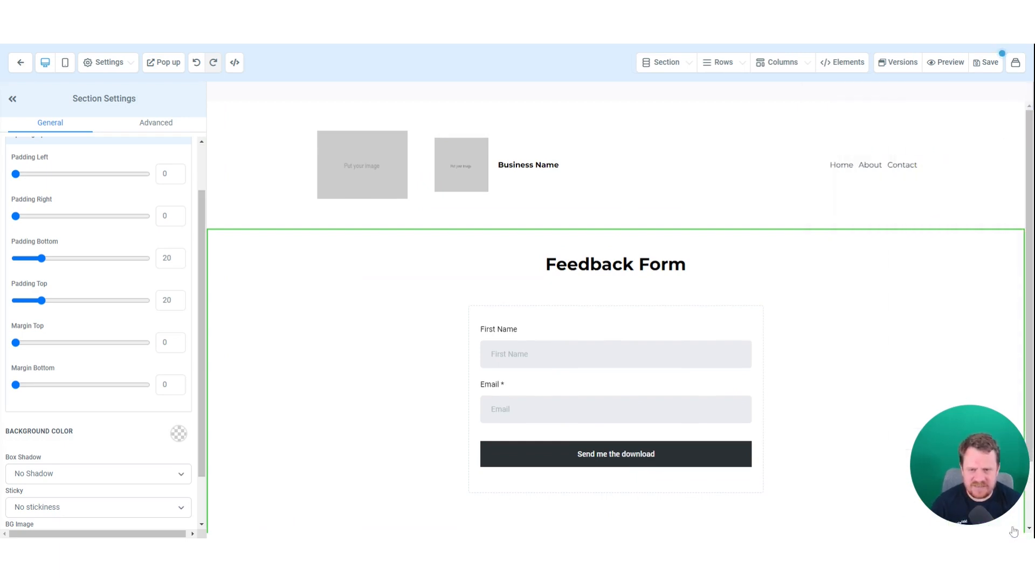
left_click(20, 72)
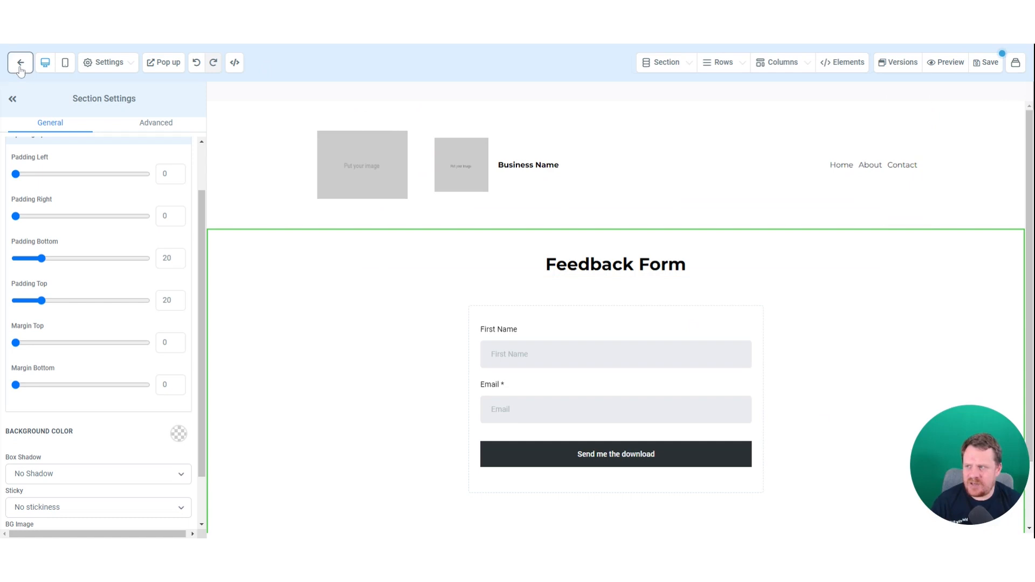
left_click(986, 63)
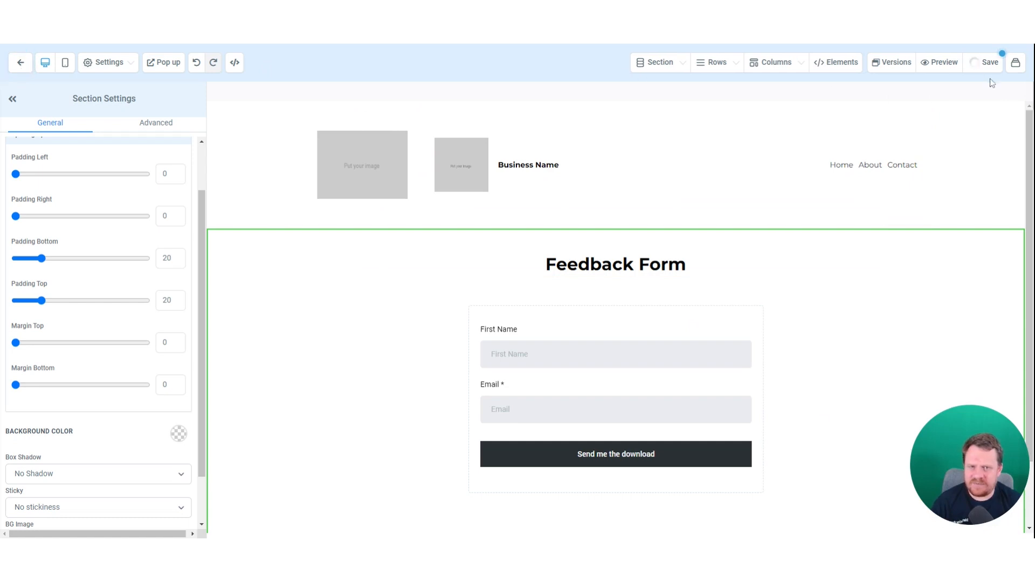
left_click(21, 63)
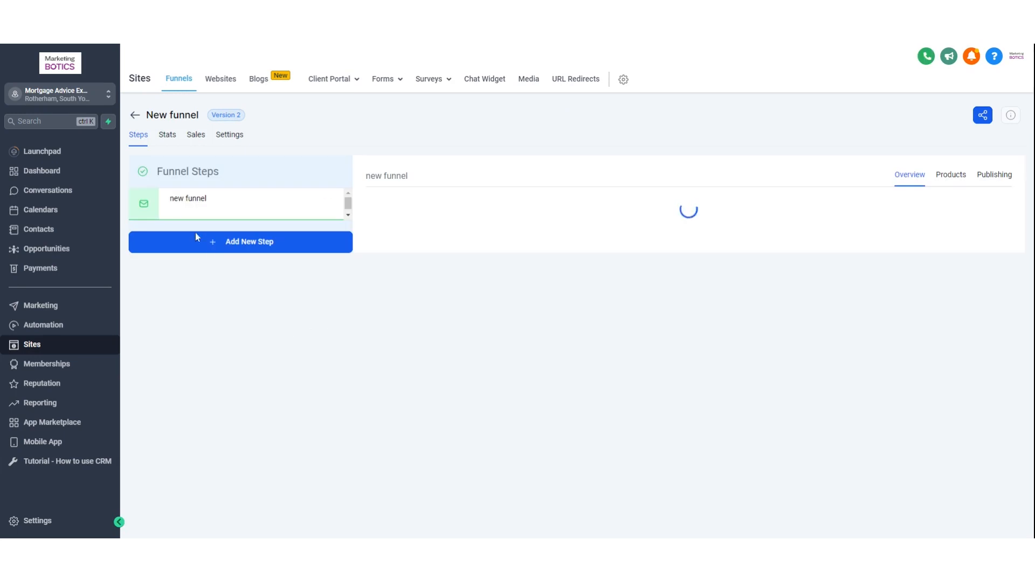
- Dismiss the New Step dialog and switch to the empty Sites Websites list
left_click(247, 246)
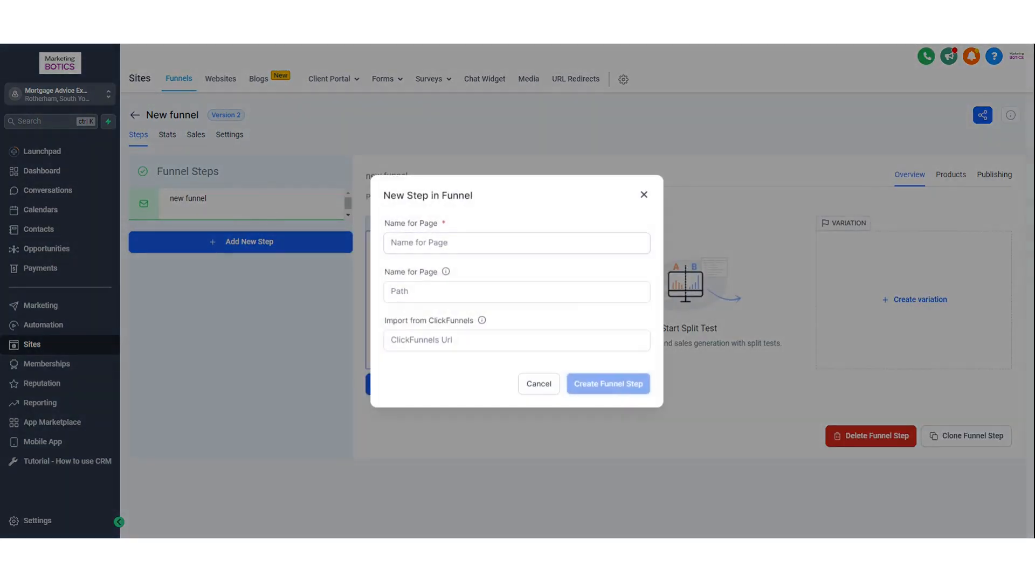
left_click(644, 195)
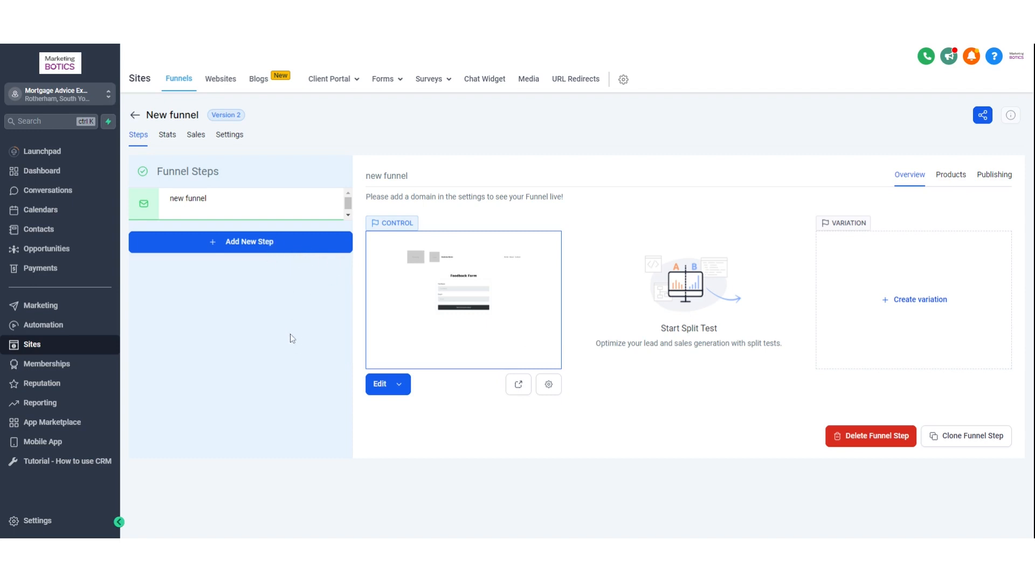
left_click(222, 79)
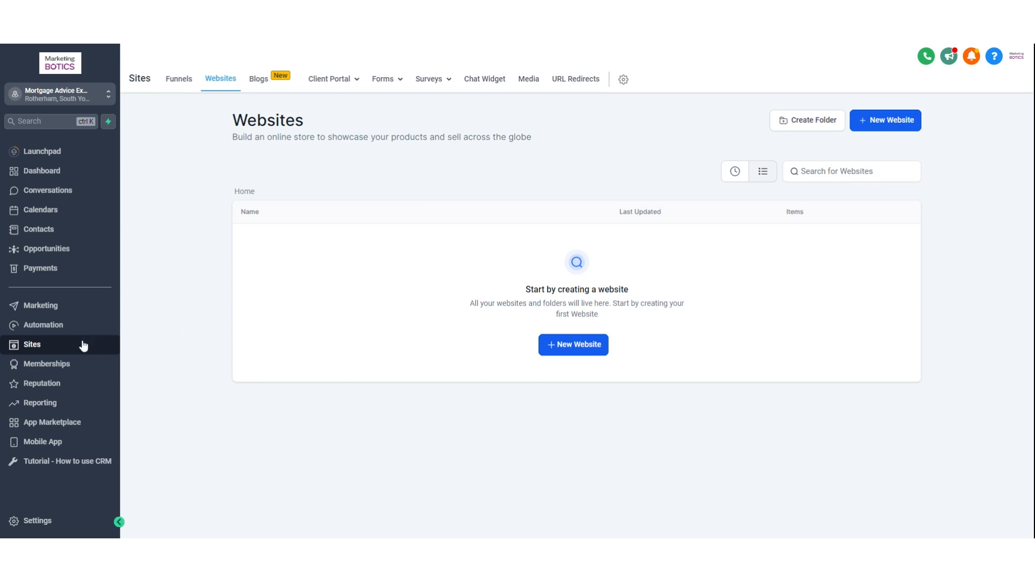
- Create a new workflow in Automation, starting from scratch
left_click(43, 325)
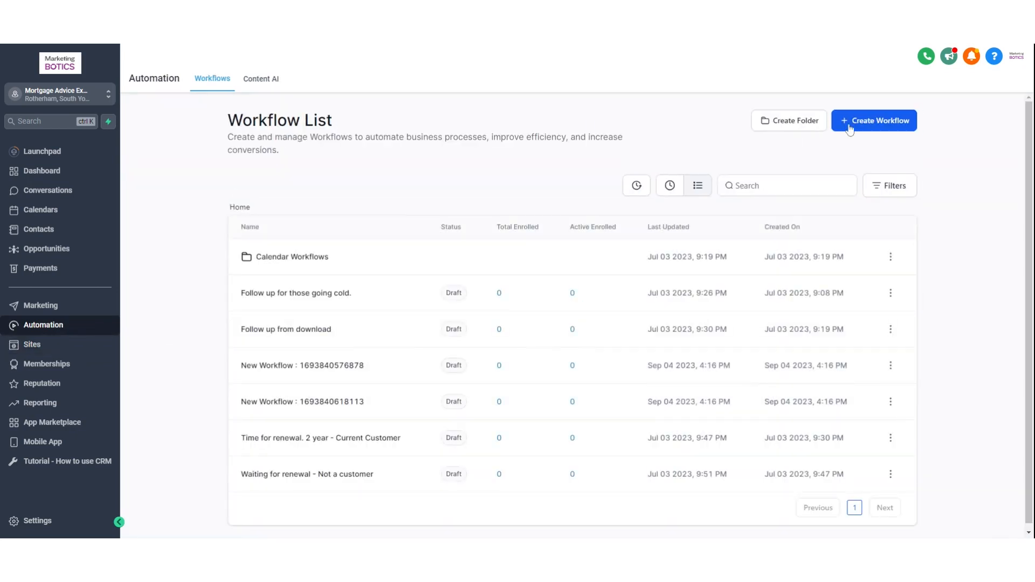
left_click(881, 127)
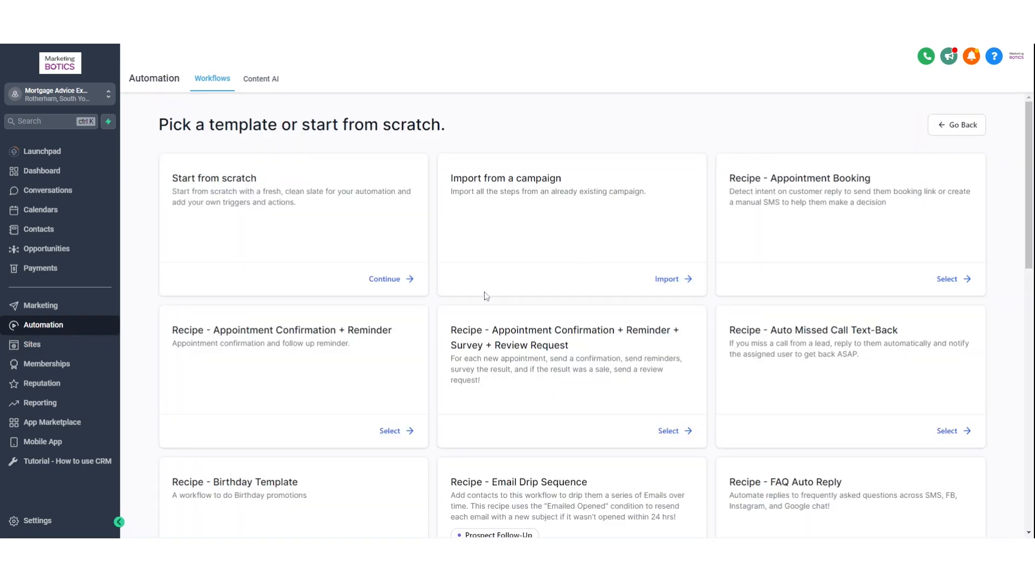
left_click(395, 281)
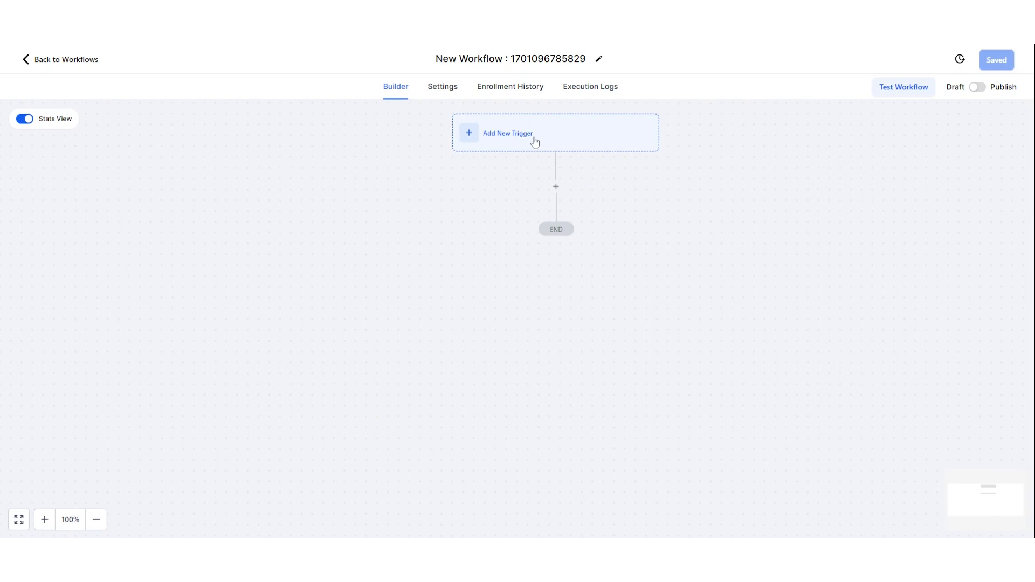
- Add a Form Submitted trigger filtered to Form is Download Form and save it
left_click(534, 142)
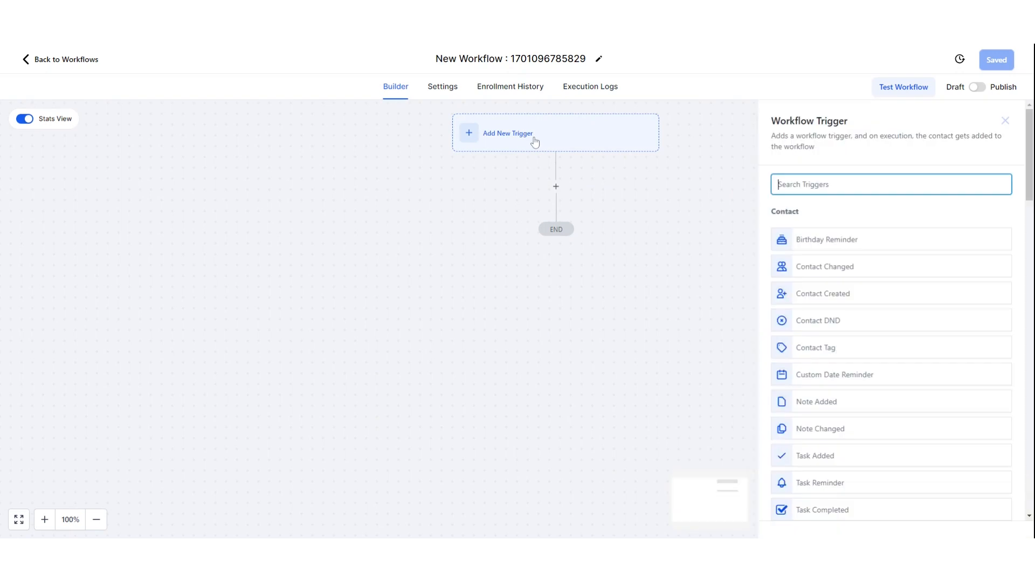
type("form")
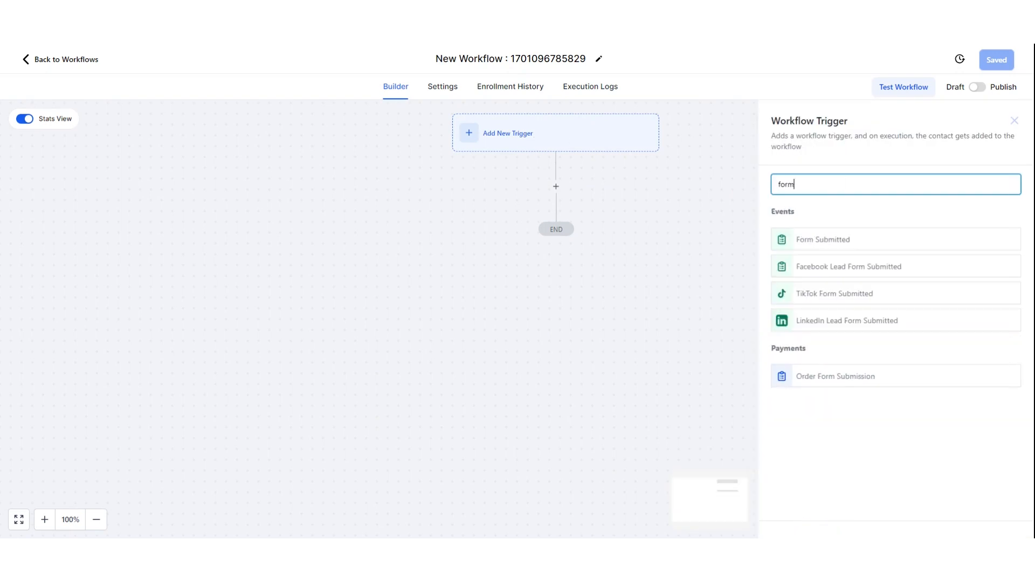
left_click(843, 238)
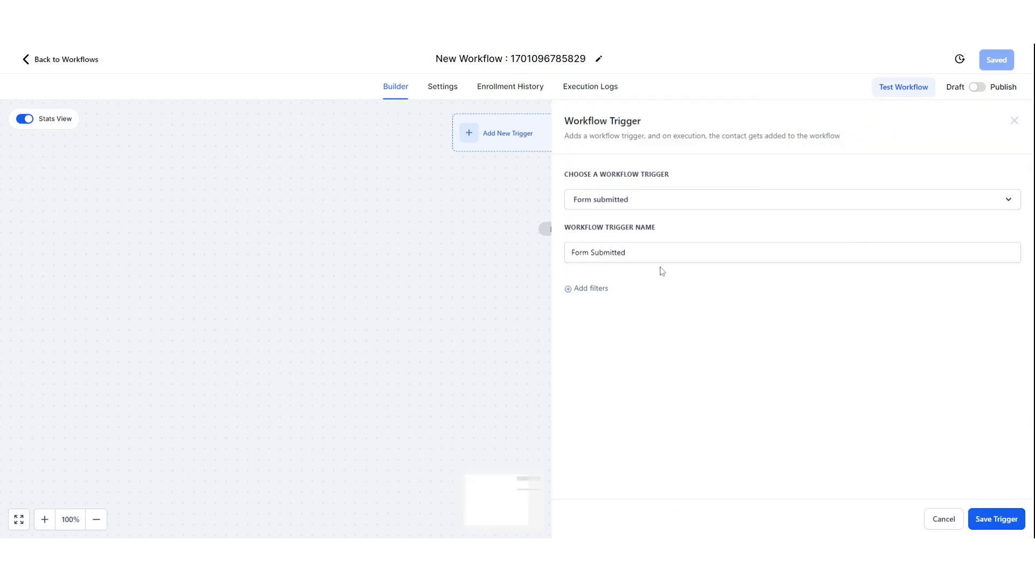
left_click(591, 290)
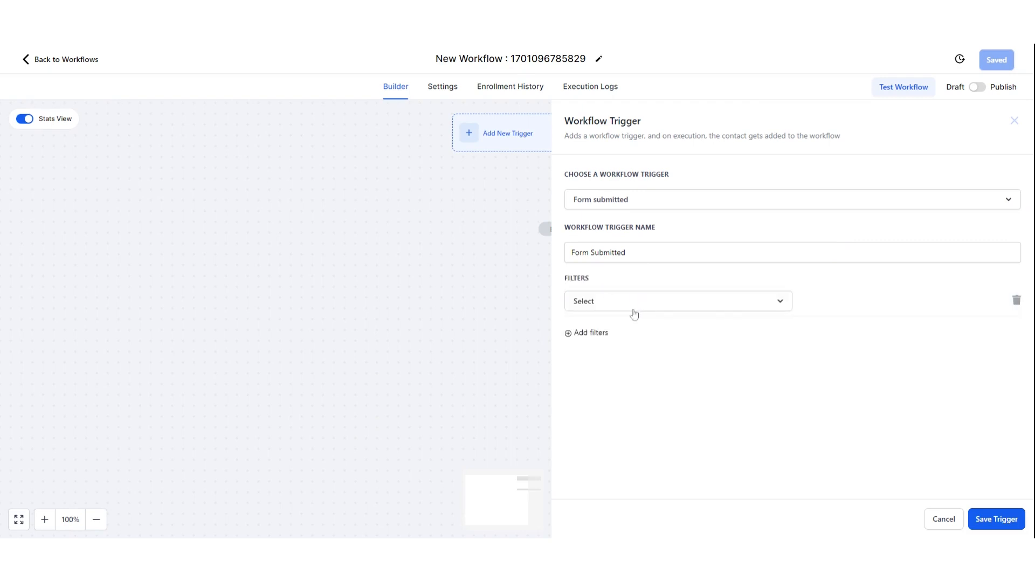
left_click(600, 306)
left_click(592, 379)
left_click(864, 300)
left_click(857, 351)
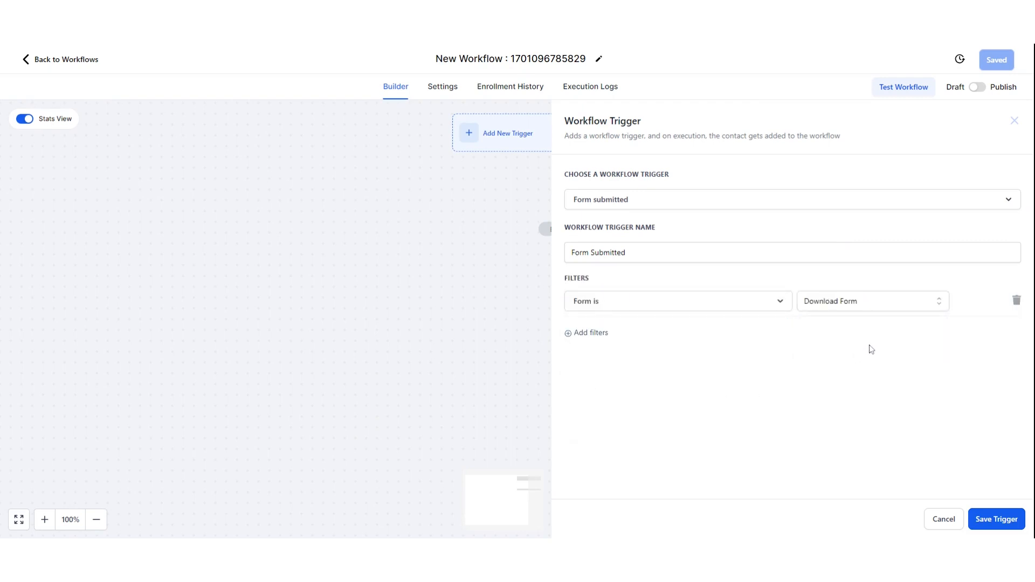
left_click(1003, 519)
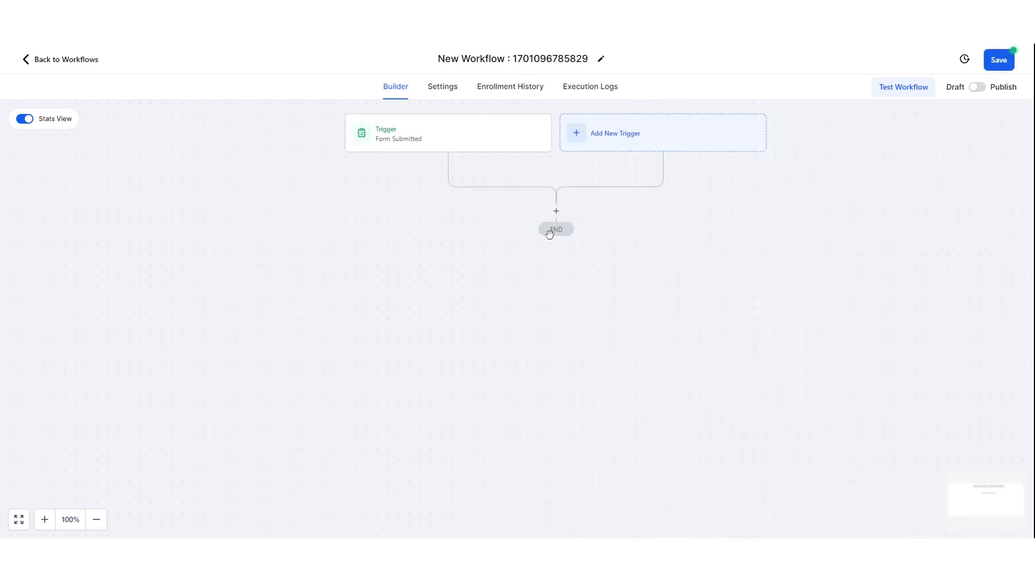
left_click(557, 211)
- Add a Wait action of 5 minutes named 'Wait 5 minutes' and save it
type("wait")
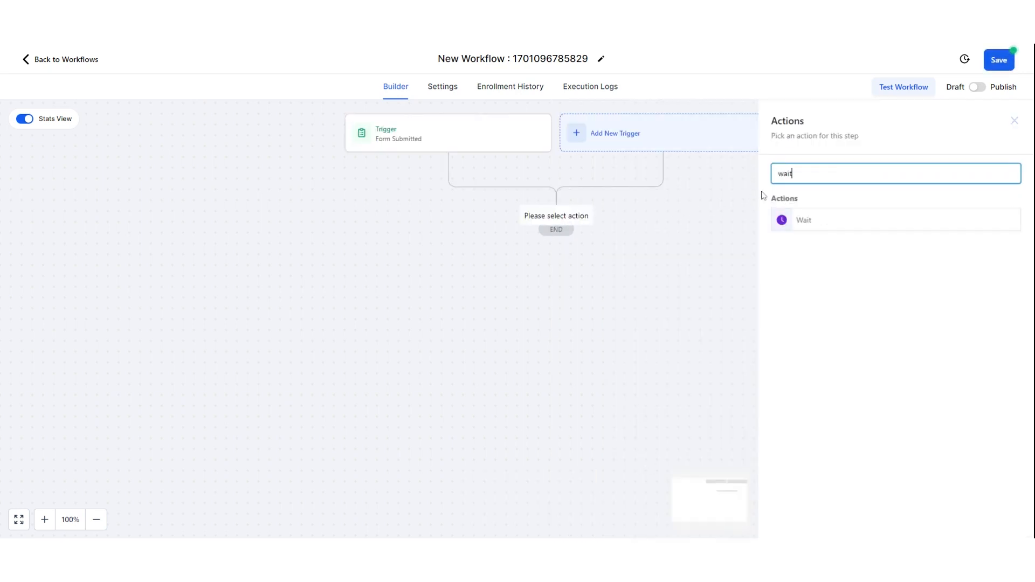
left_click(848, 223)
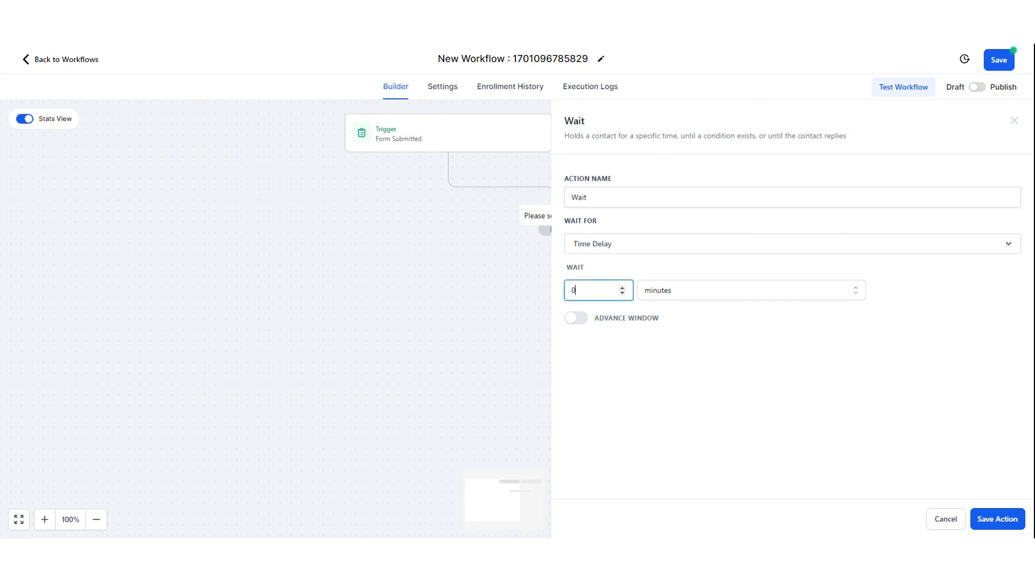
left_click_drag(620, 290, 558, 298)
type("5")
left_click(662, 344)
left_click(642, 198)
type("5 kinute")
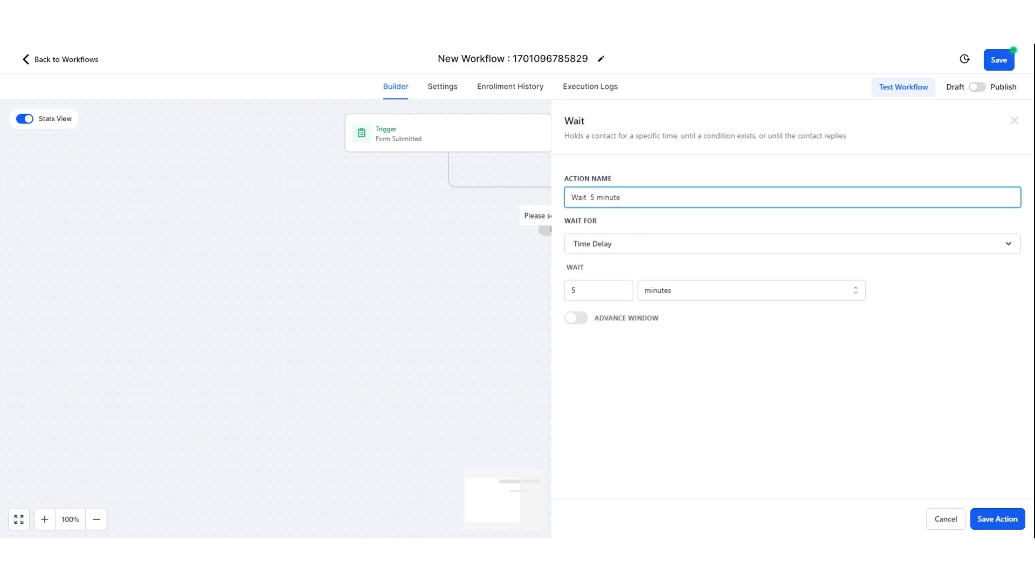
left_click(998, 524)
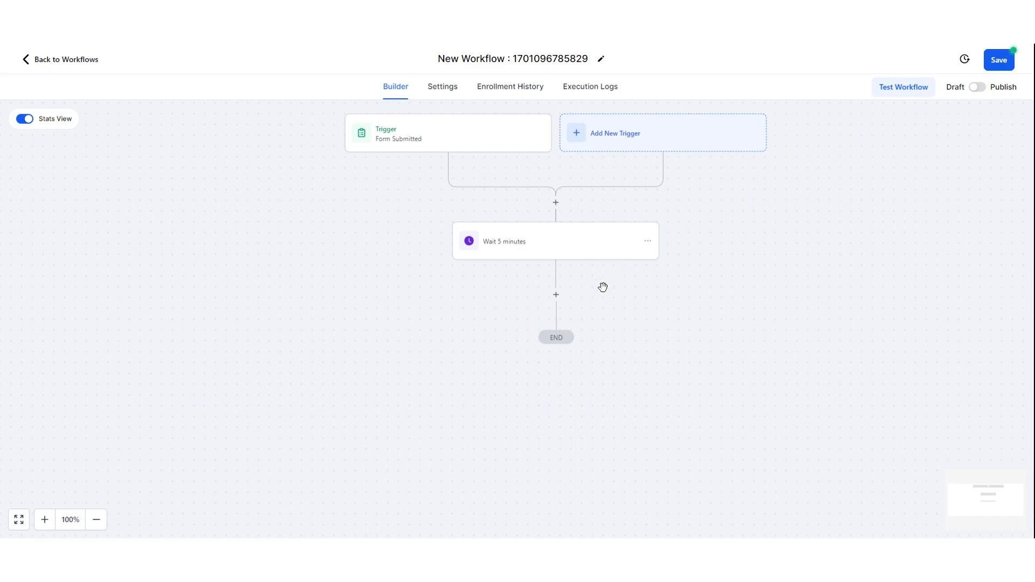
- Add a Send Email action below the wait named 'Thank you email'
left_click(556, 295)
type("ema")
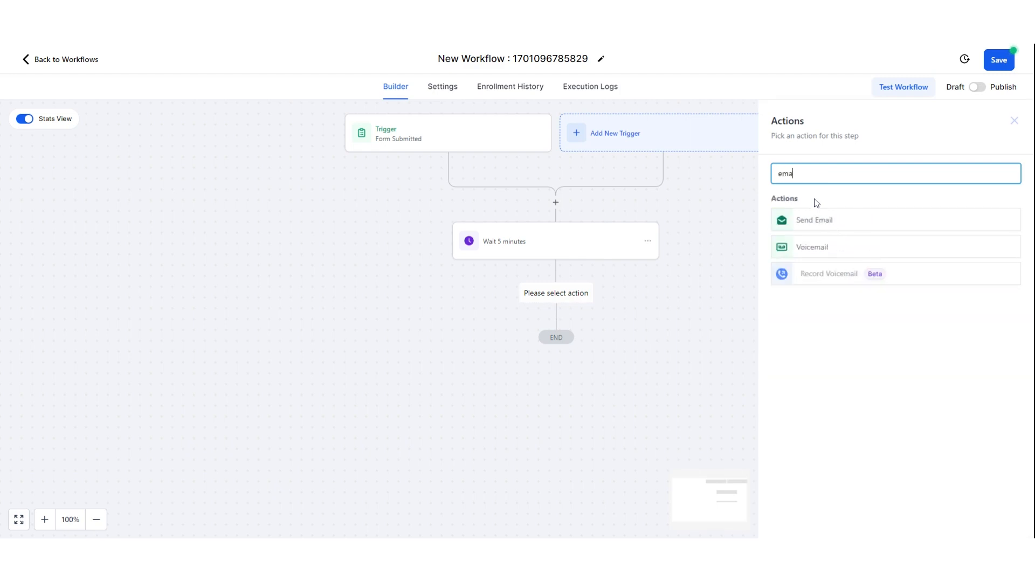
type("i")
left_click(803, 214)
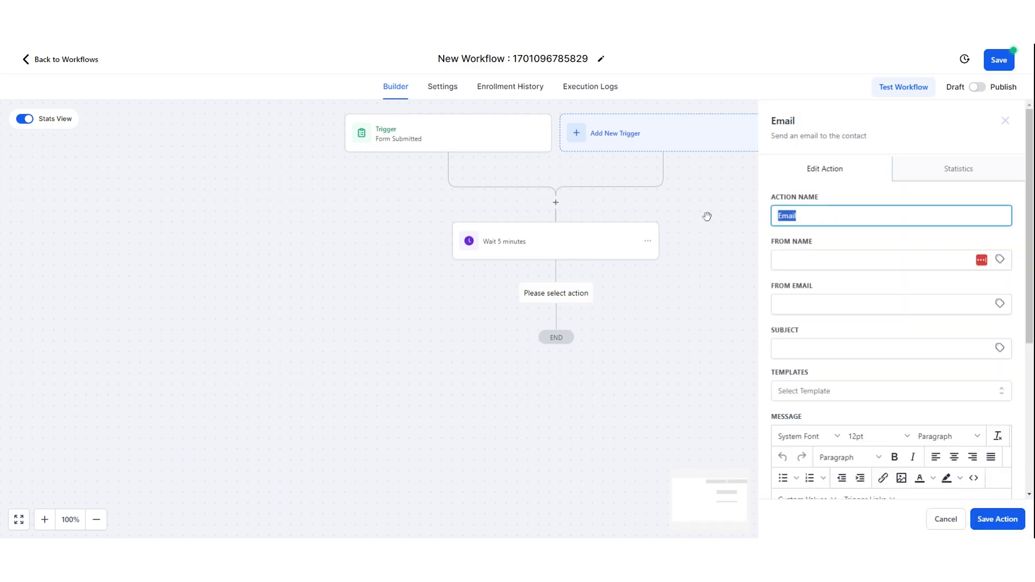
type("Thank you emai")
- Set the from name to 'Marketing Botics' and enter the sender's email address
left_click(828, 267)
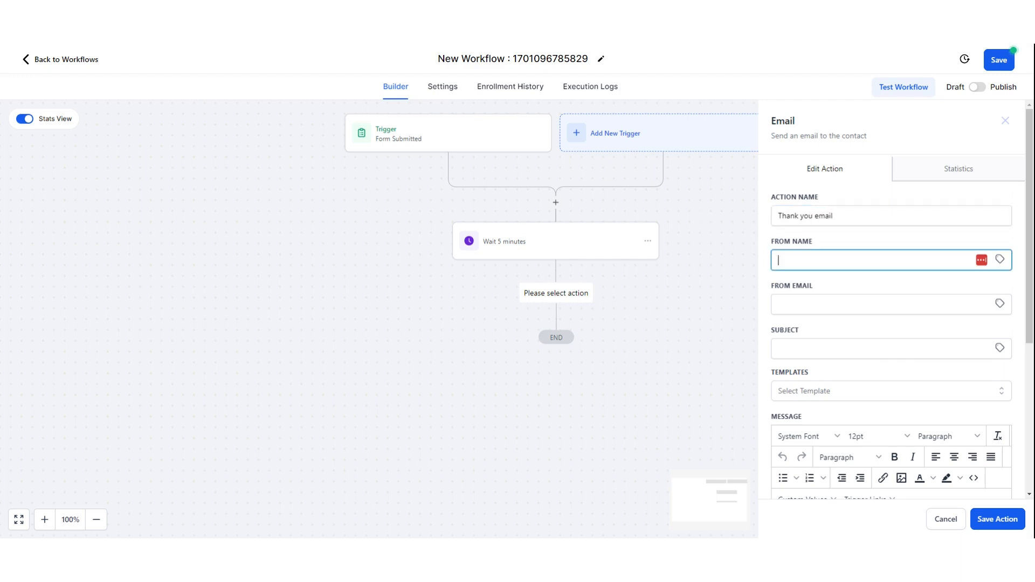
type("Martketingh")
key("BackSpace")
key("BackSpace")
key("BackSpace")
key("BackSpace")
type("keting Botics")
key("Tab")
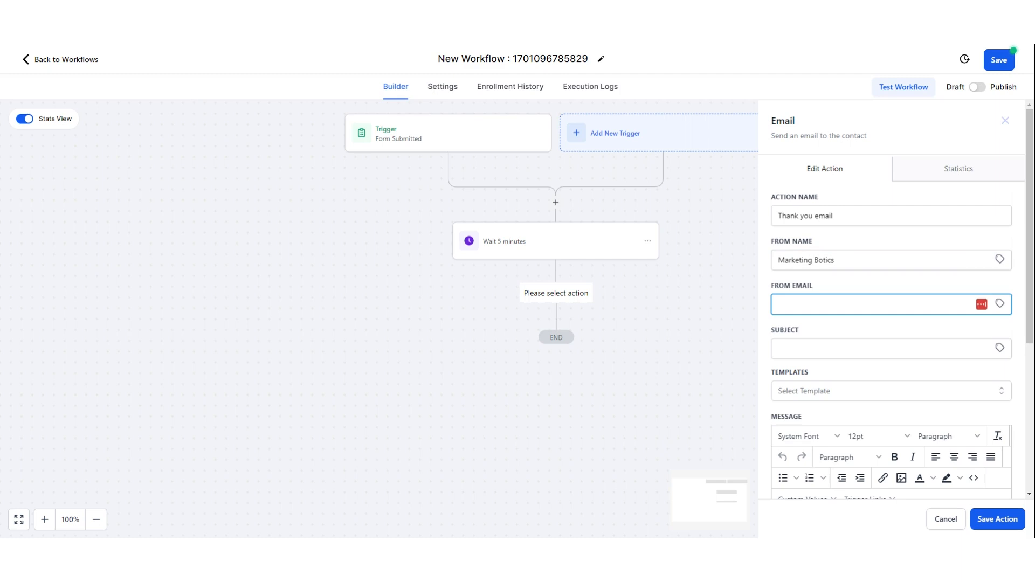
- Set the email subject to 'Thank you for submitting the web form'
key("Tab")
type("Th")
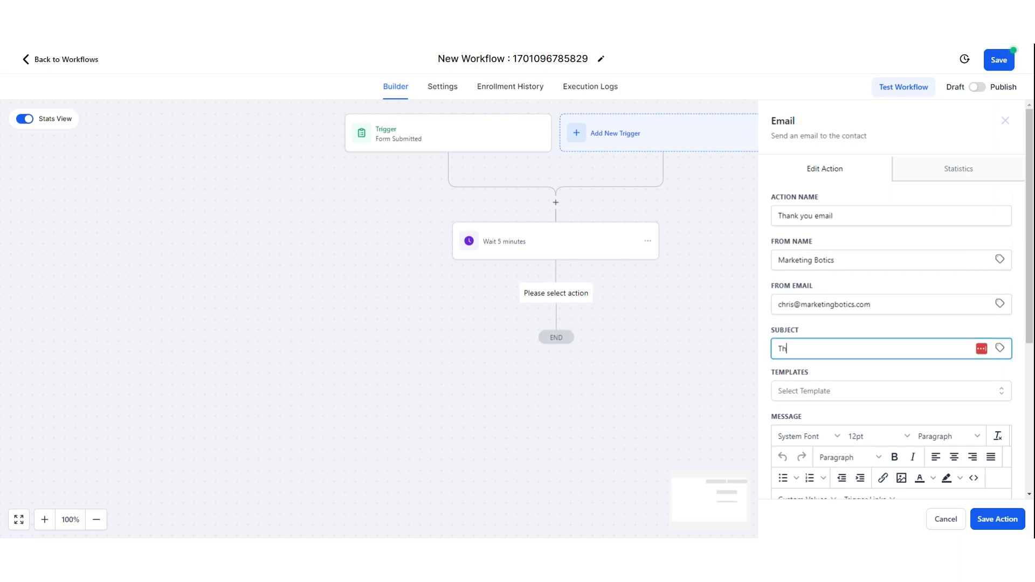
type("ank you for you")
type("r feedback")
key("BackSpace")
key("BackSpace")
key("BackSpace")
key("BackSpace")
key("BackSpace")
key("BackSpace")
key("BackSpace")
key("BackSpace")
key("BackSpace")
key("BackSpace")
key("BackSpace")
type("submitting th")
type("e form")
key("BackSpace")
key("BackSpace")
key("BackSpace")
key("BackSpace")
type("web form")
key("Tab")
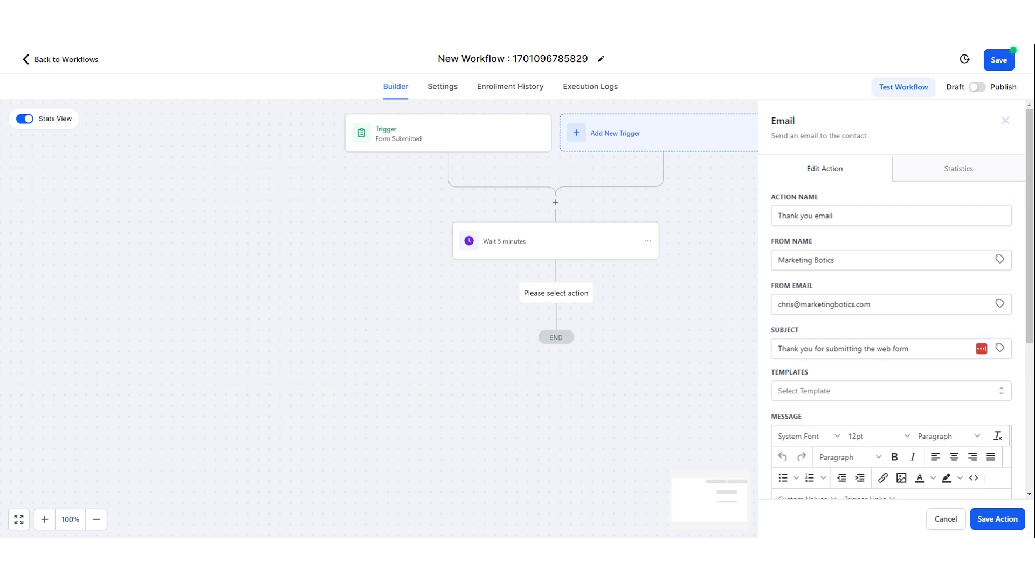
scroll(828, 336, "down", 4)
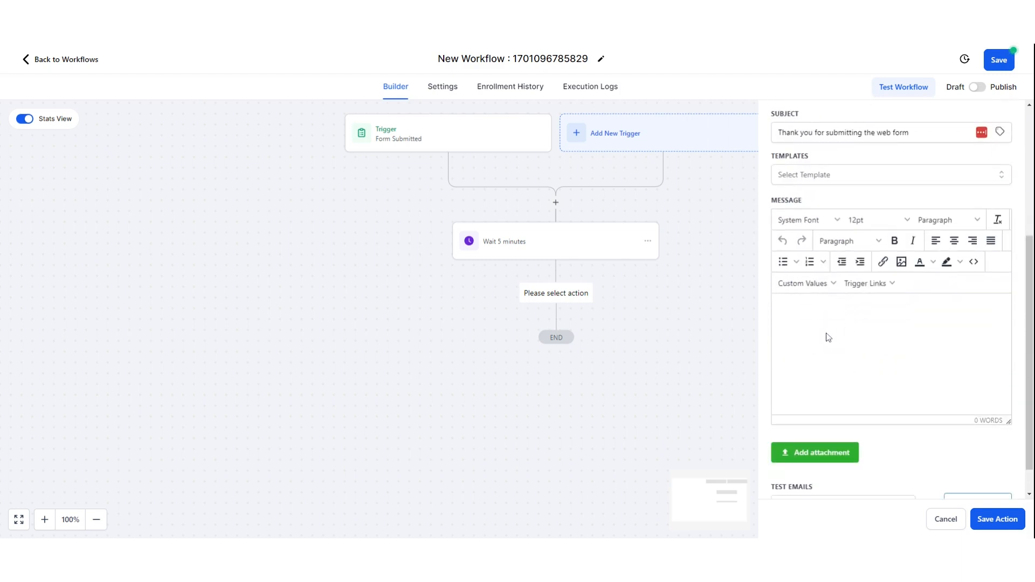
- Begin the email body with 'Hi' followed by the contact's First Name custom value
type("Hi")
left_click(803, 283)
mouse_move(826, 333)
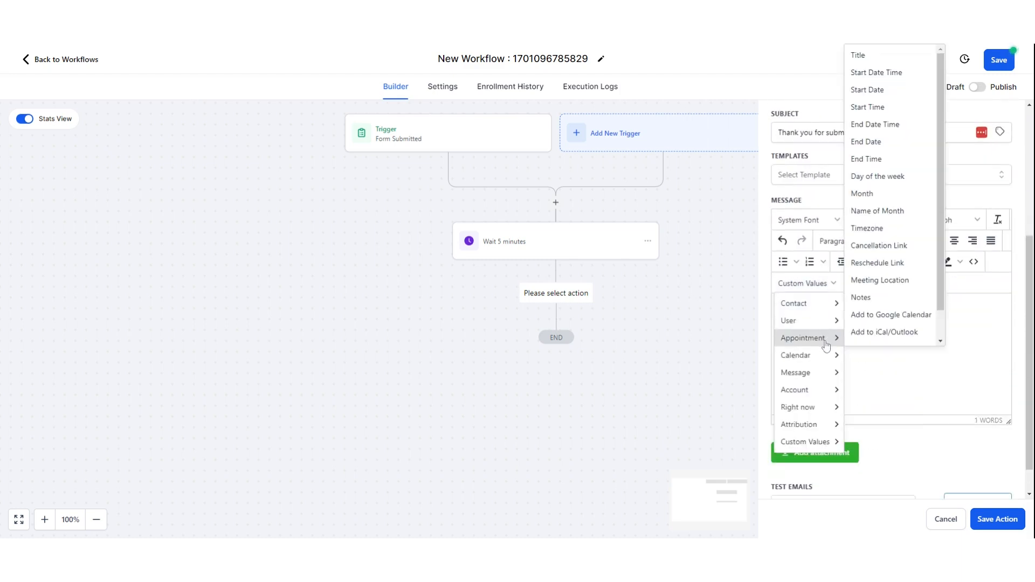
mouse_move(803, 303)
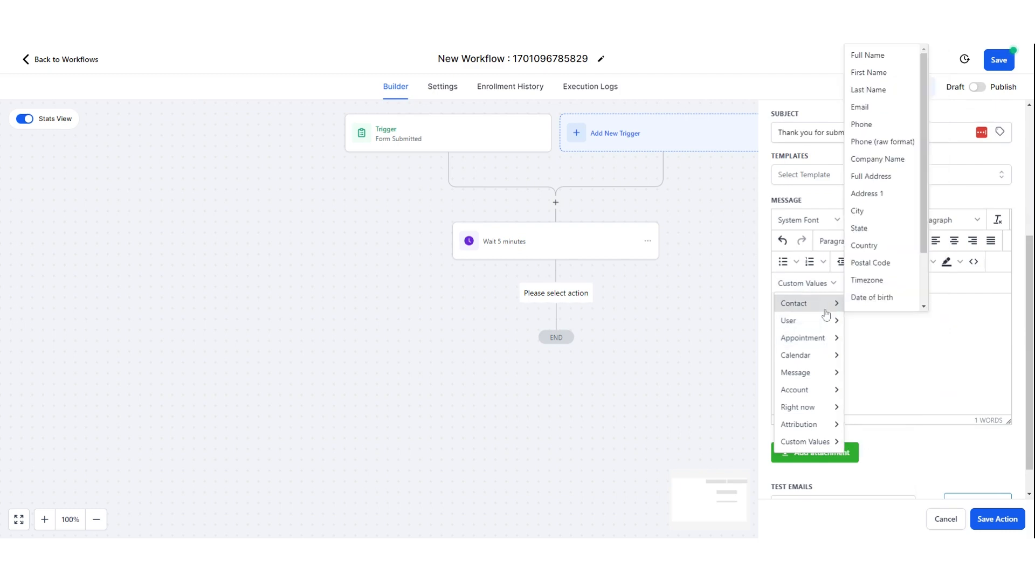
left_click(891, 74)
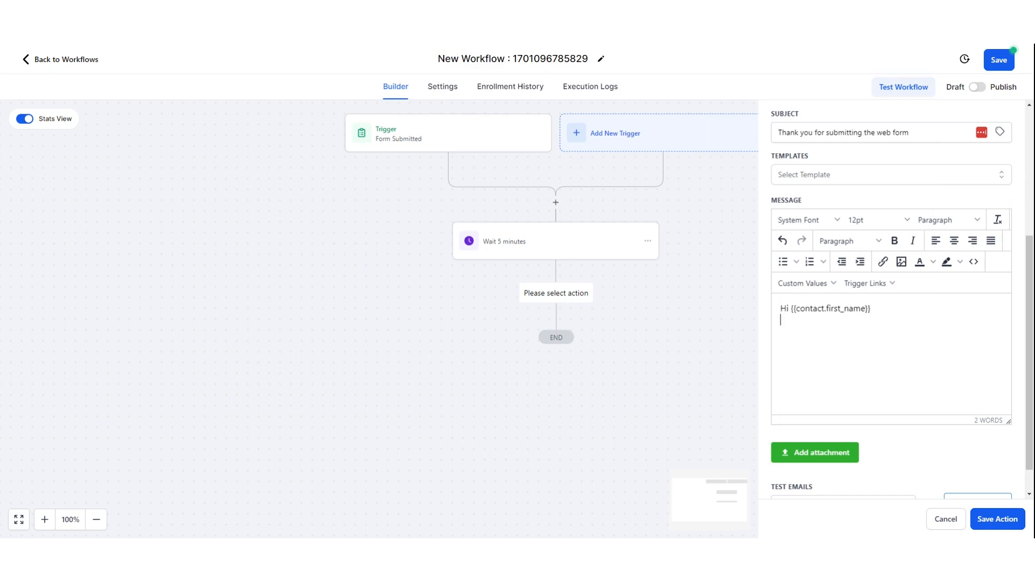
- Thank them for the webform, say a team member will contact them soon, sign off, and save
type("Thank you for filling in the websi")
key("BackSpace")
key("BackSpace")
key("BackSpace")
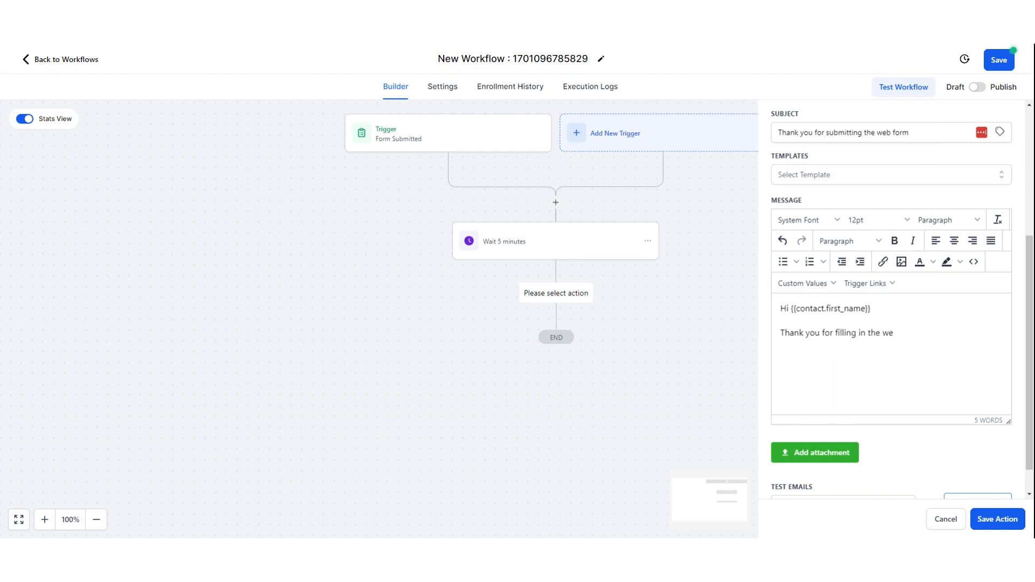
type("bform. We do have it and it has been pa")
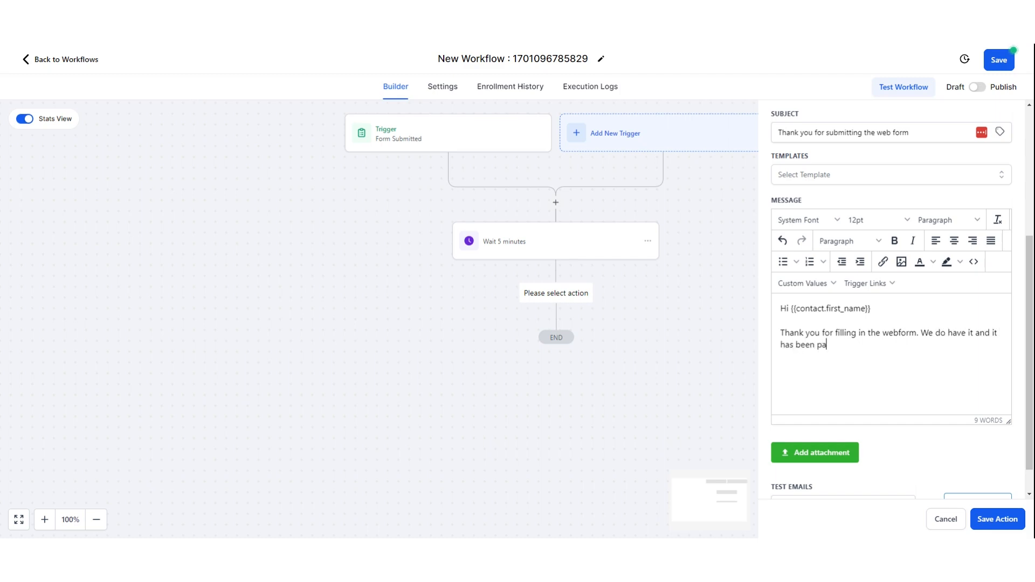
type("ssed to a team ")
type("memeber")
type("ber, who")
type(" is og")
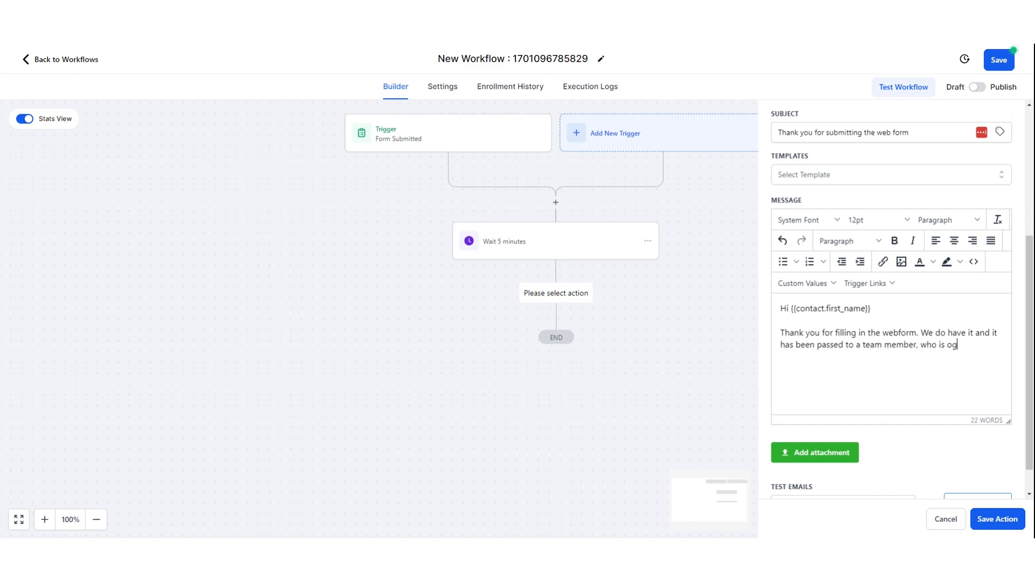
key("BackSpace")
key("BackSpace")
type("going to contact you aasa")
type("oon ")
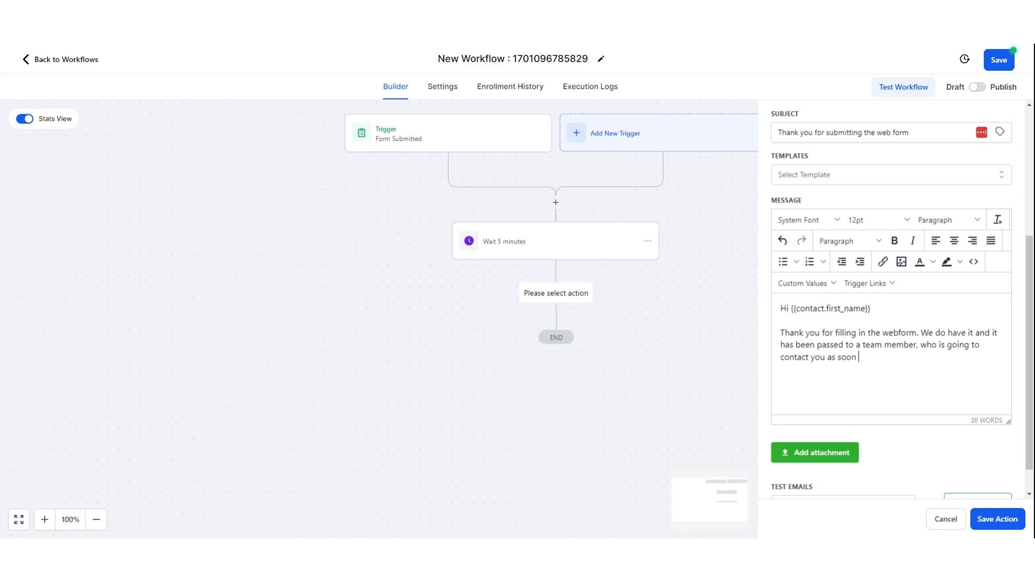
type("as they can.")
type("Thanks ")
type("Chris")
scroll(815, 386, "down", 1)
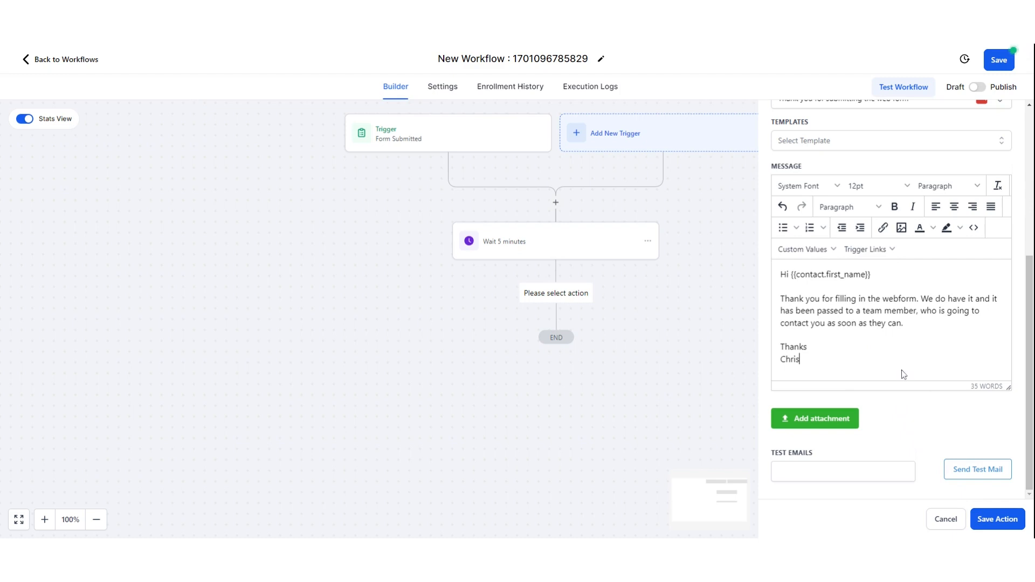
left_click(1012, 527)
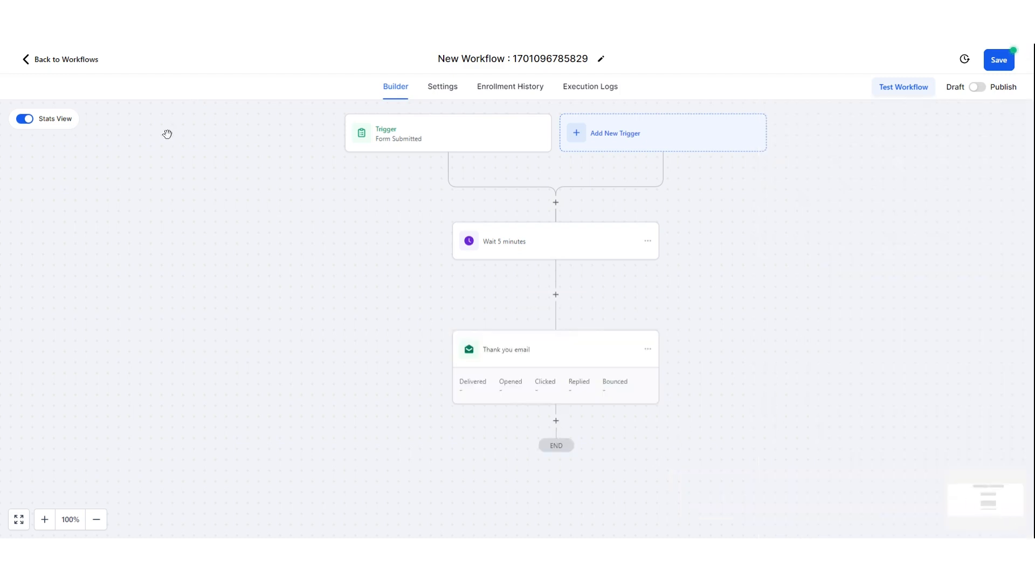
- Turn off Stats View and start a Send Internal Notification step after Thank you email
left_click(24, 119)
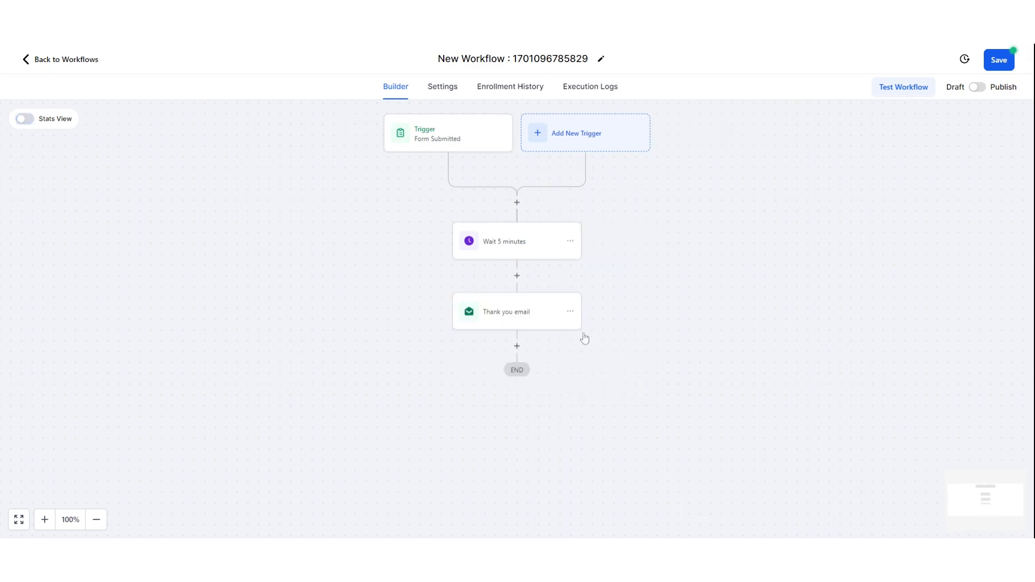
left_click(517, 346)
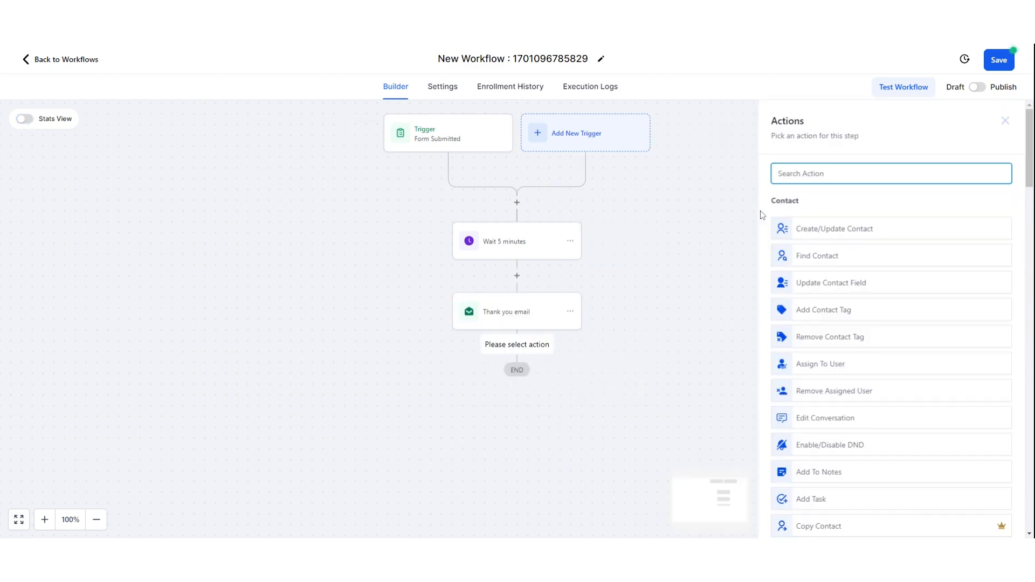
type("inter")
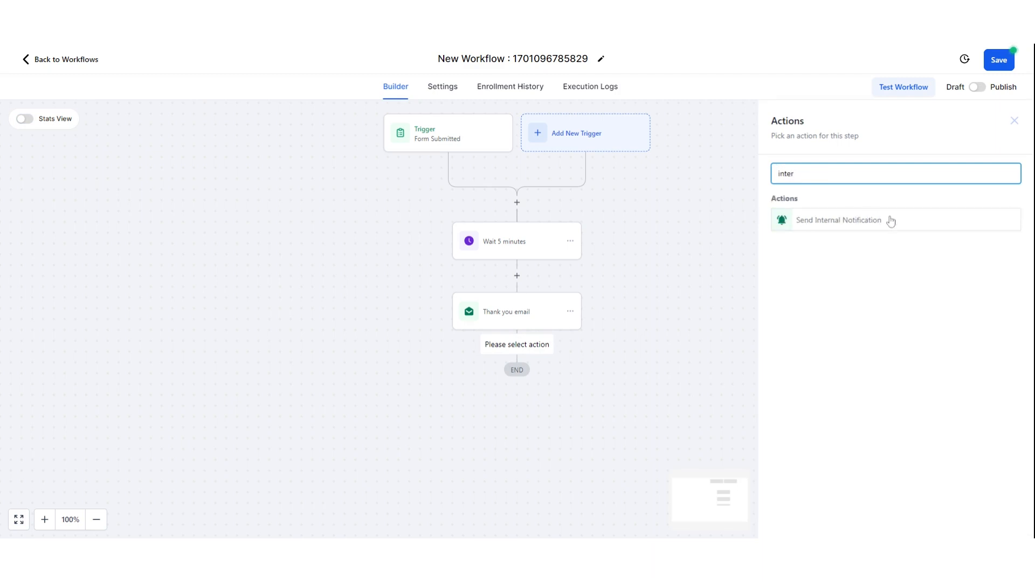
left_click(867, 225)
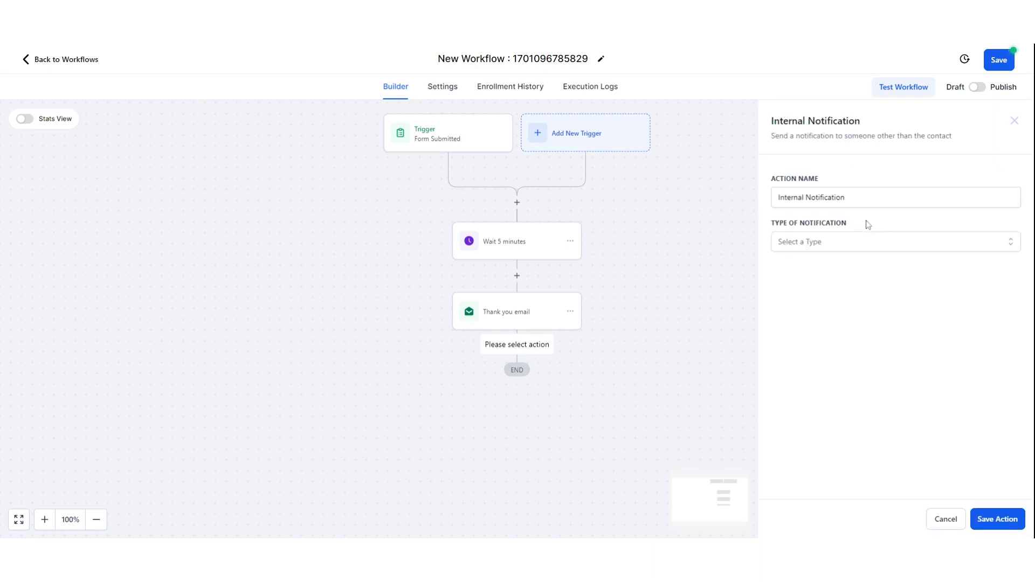
- Discard the notification step and bring up delete options for the Thank you email step
left_click(879, 249)
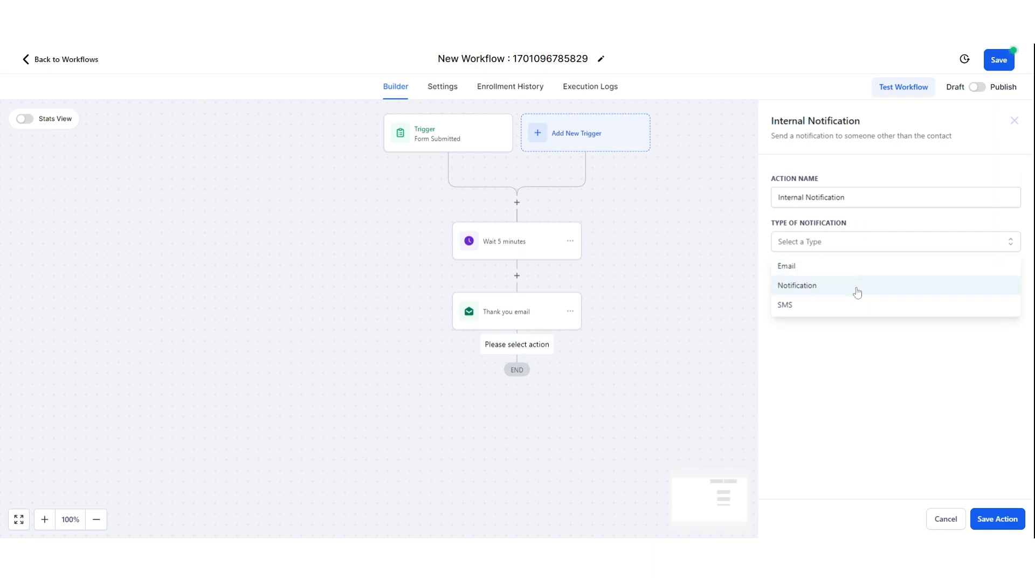
left_click(917, 372)
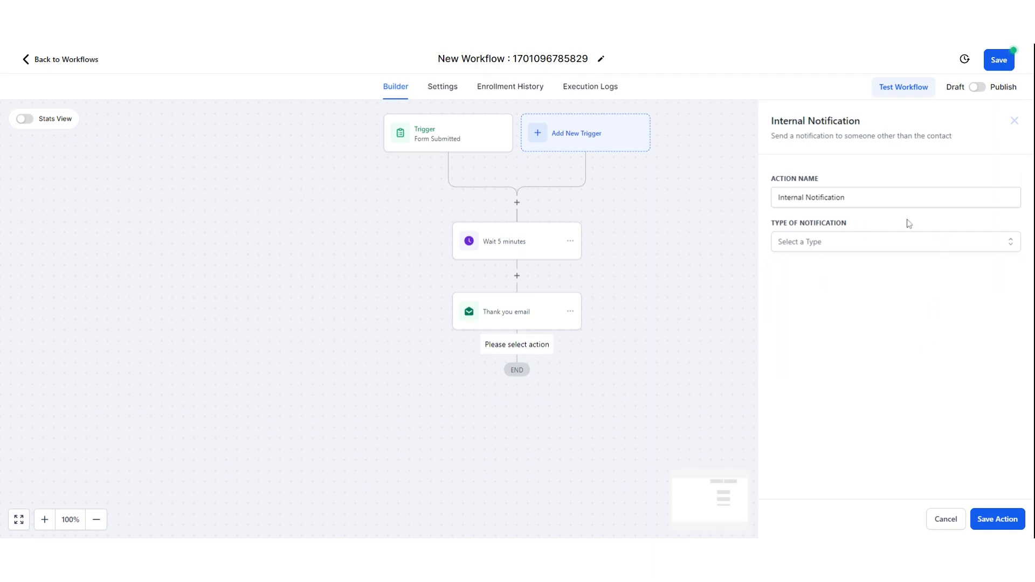
left_click(1014, 120)
left_click(572, 313)
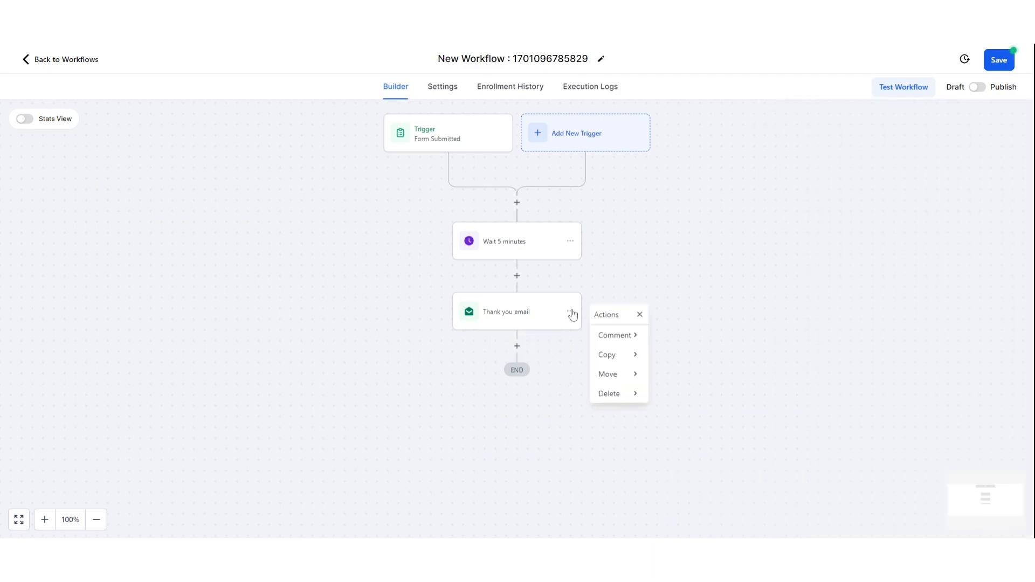
left_click(623, 393)
- Remove the Thank you email step after the 5-minute wait, save, and return to Automation Workflows
left_click(700, 335)
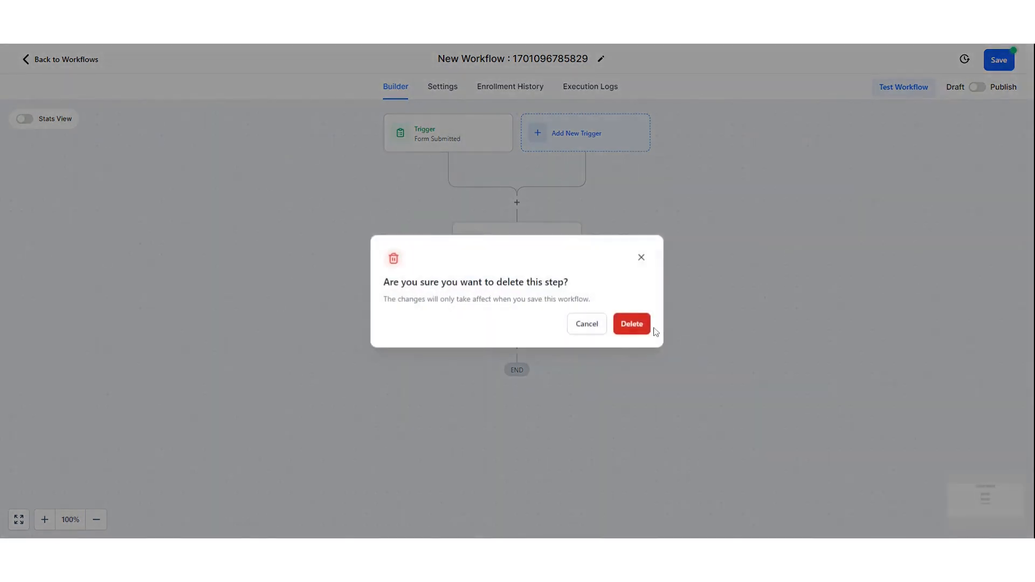
left_click(646, 326)
left_click(517, 277)
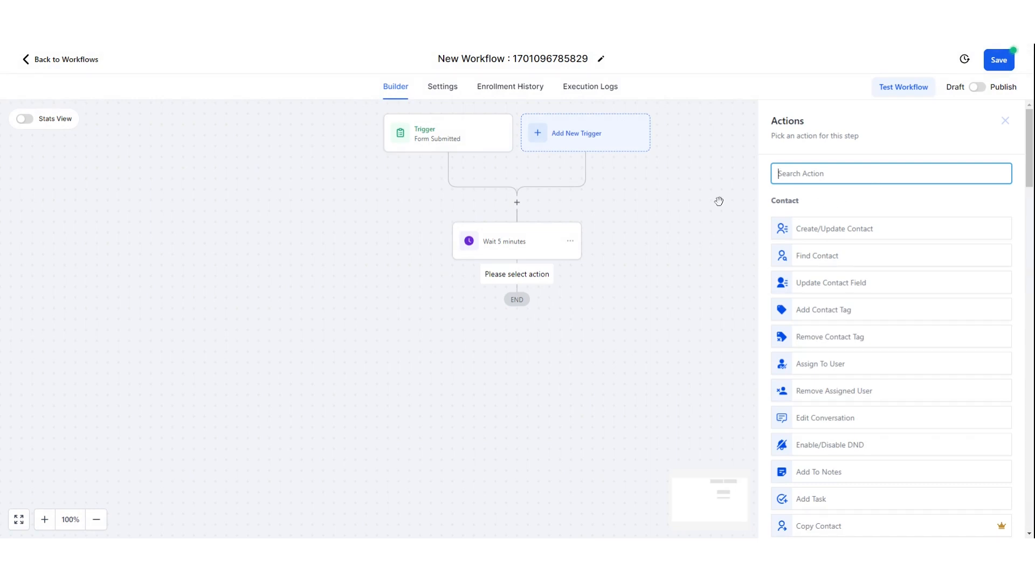
left_click(725, 229)
left_click(985, 63)
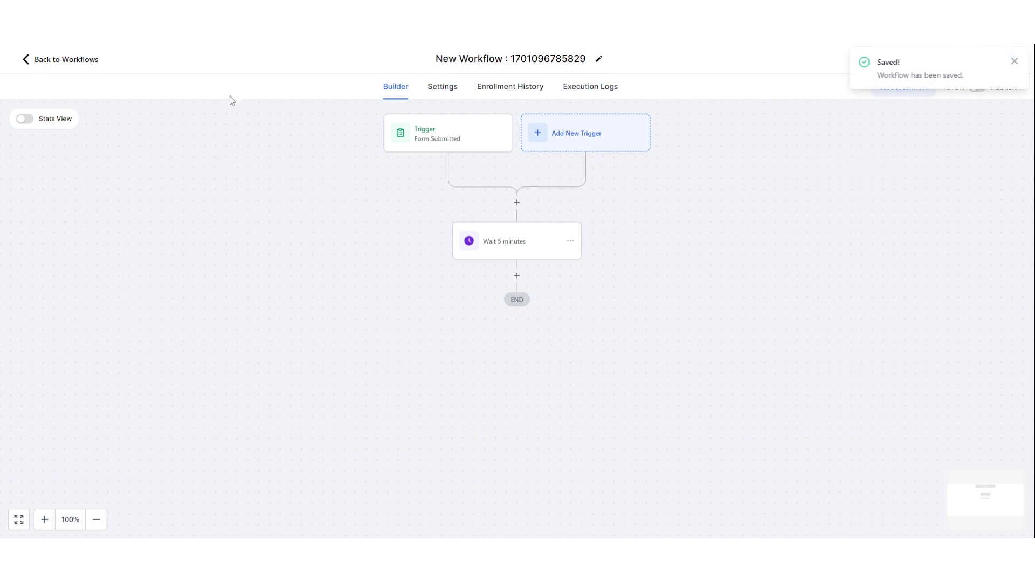
left_click(90, 61)
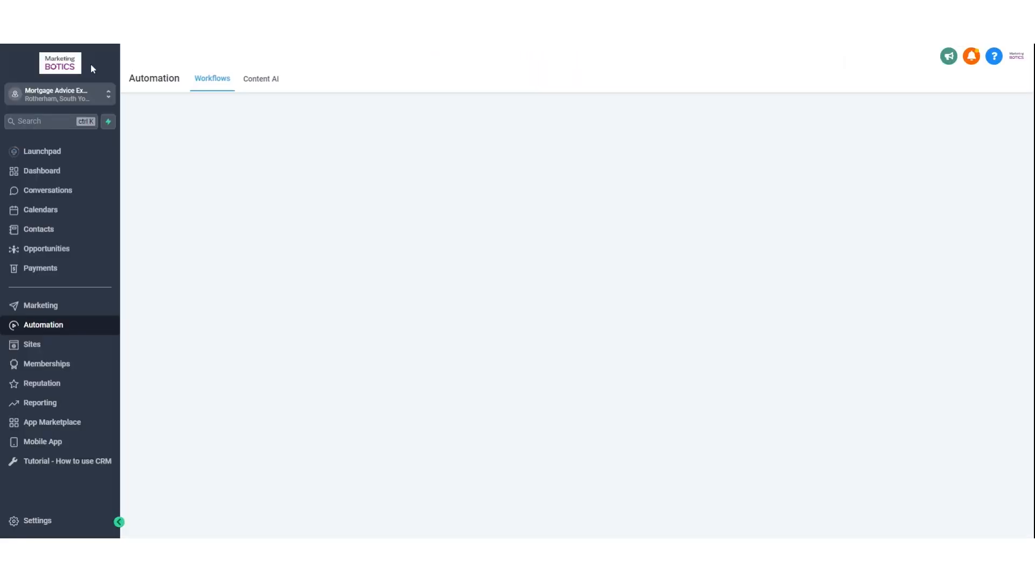
- Switch the Opportunities board from Current Customers to the Enquiry Pipeline
left_click(57, 252)
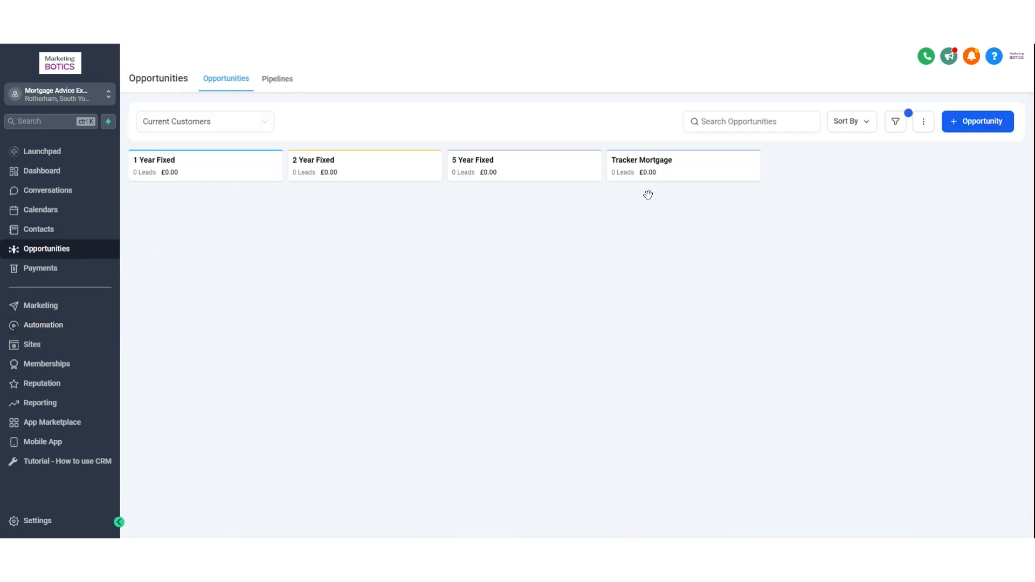
left_click(209, 123)
left_click(192, 165)
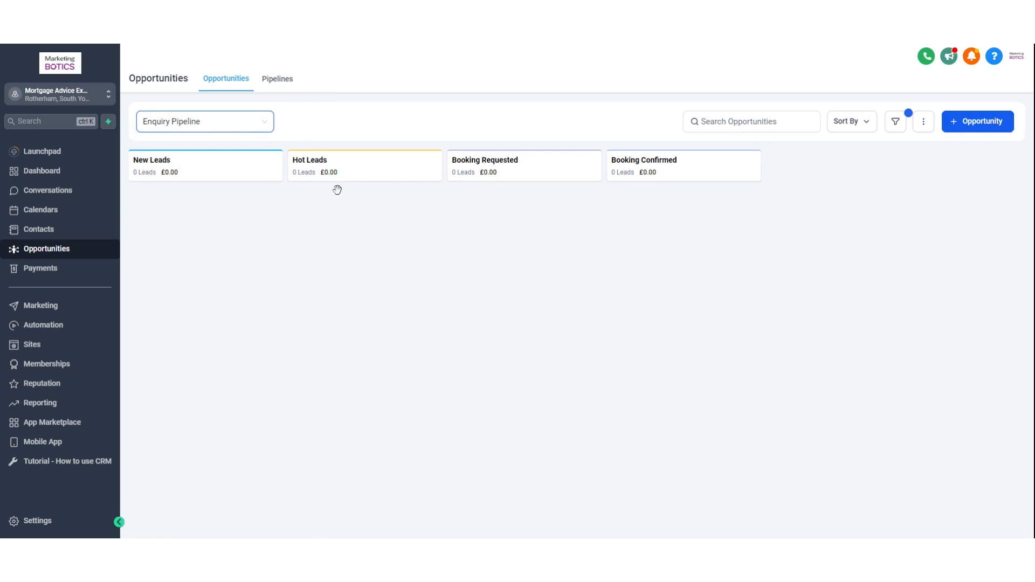
- On the Pipelines tab, open the Enquiry Pipeline for editing
left_click(280, 82)
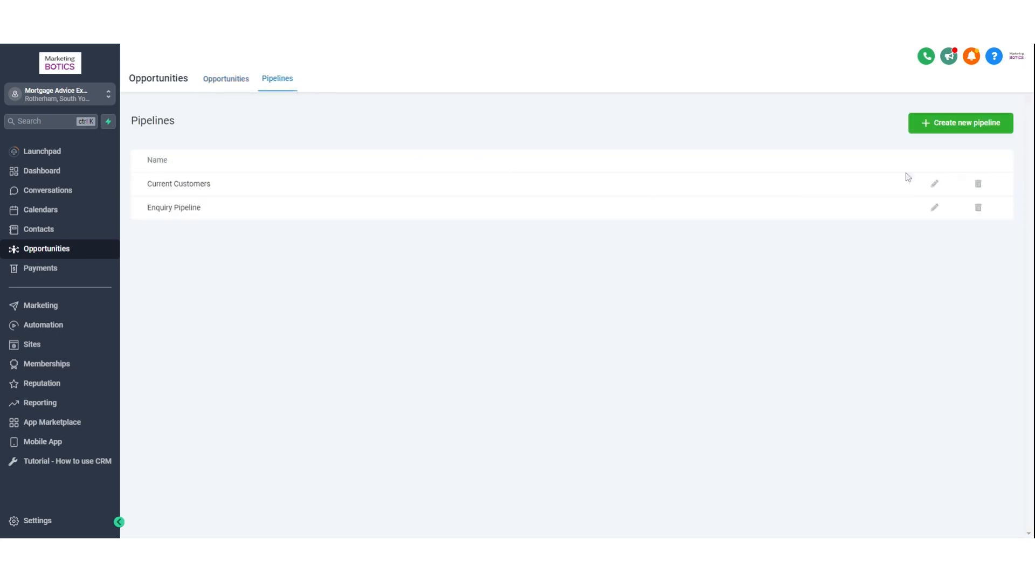
left_click(997, 133)
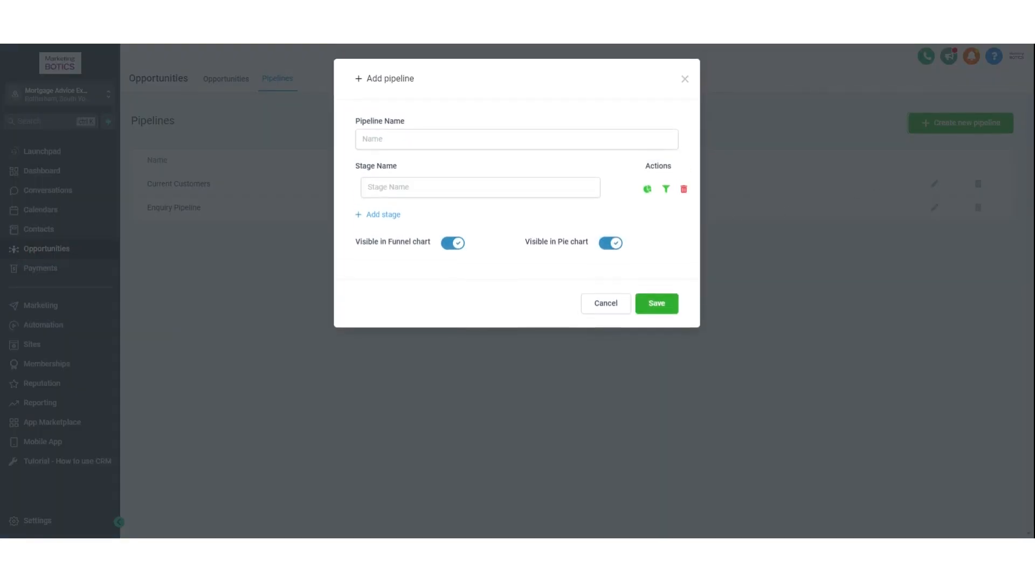
left_click(686, 81)
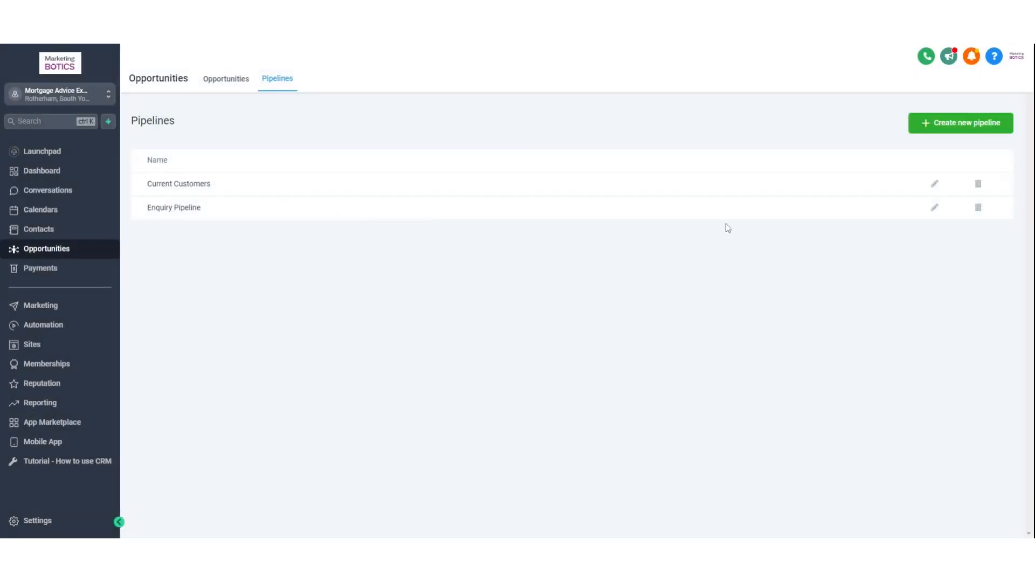
left_click(935, 209)
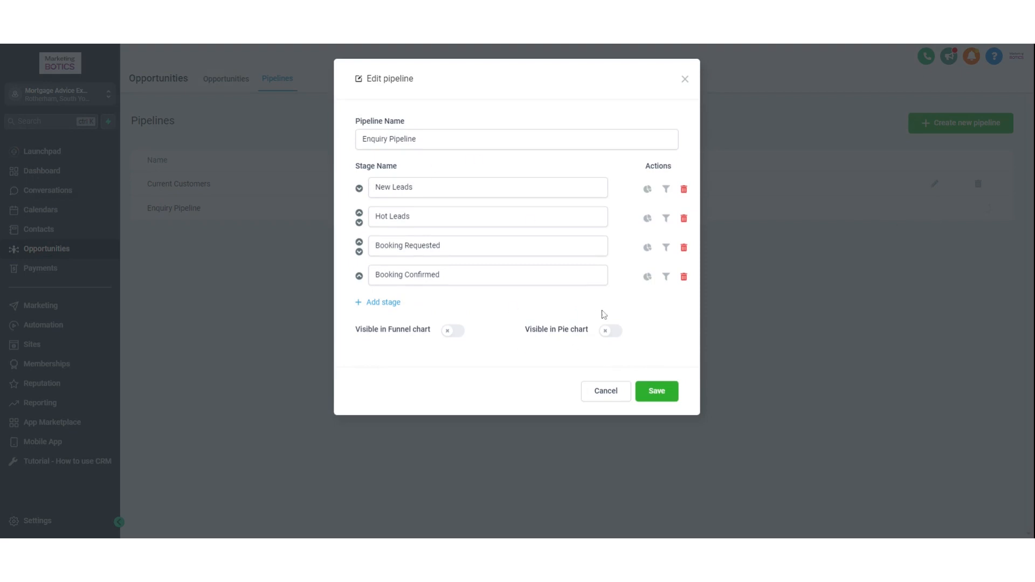
- Add a 'Web form interest' stage, move it to the top, and save the pipeline
left_click(385, 303)
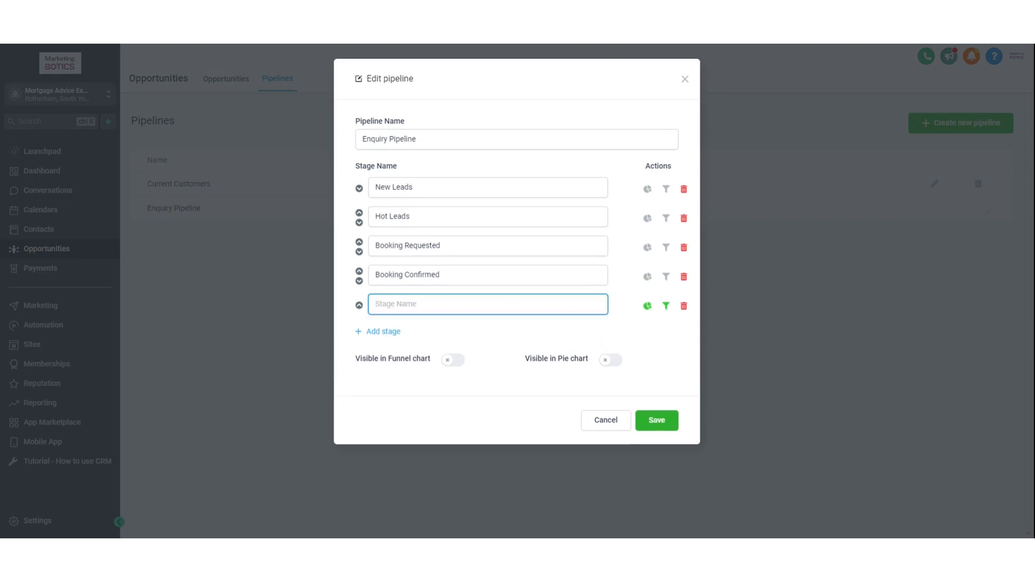
type("Web form interest")
left_click(459, 333)
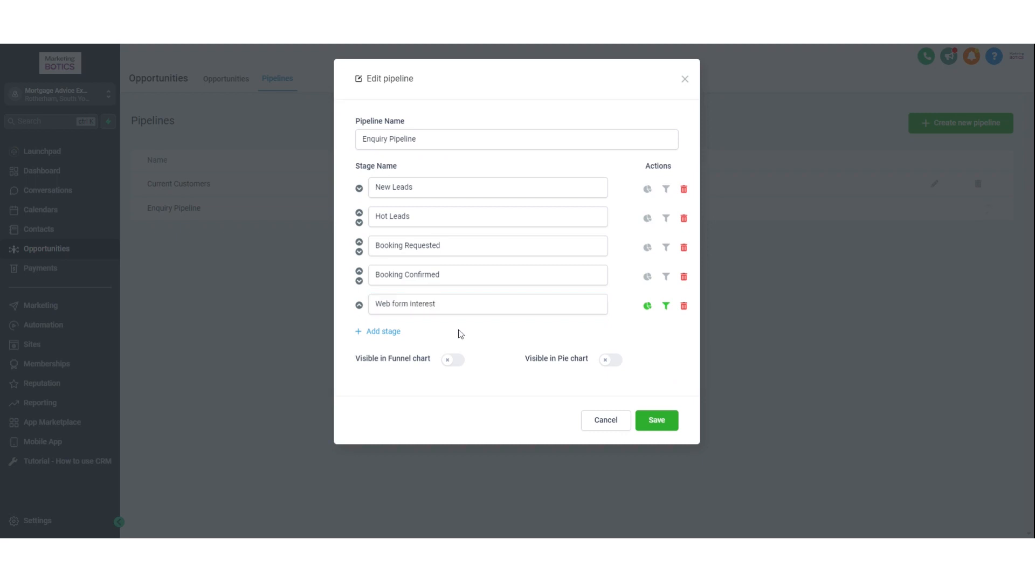
left_click(358, 305)
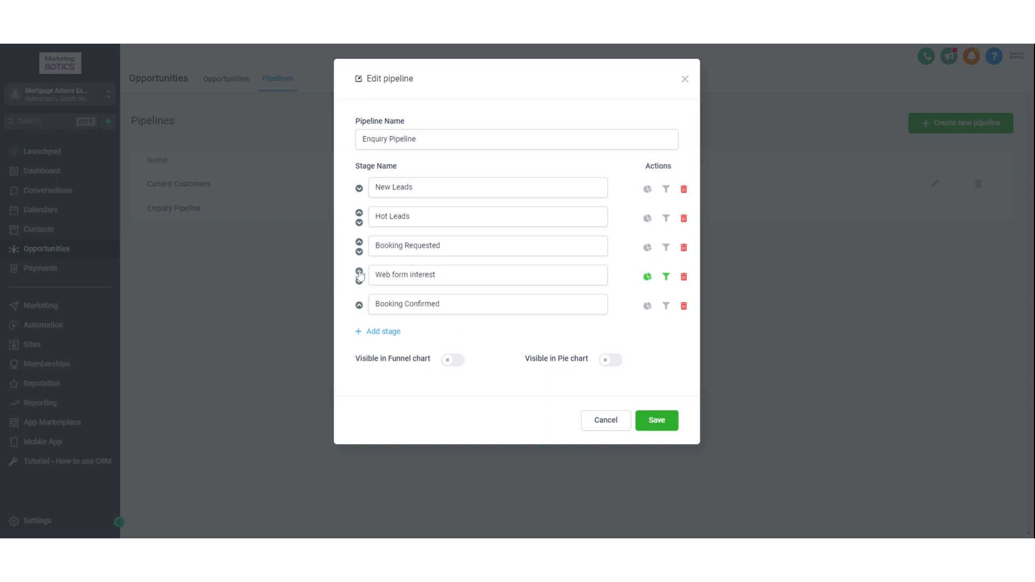
left_click(359, 271)
left_click(359, 243)
left_click(359, 213)
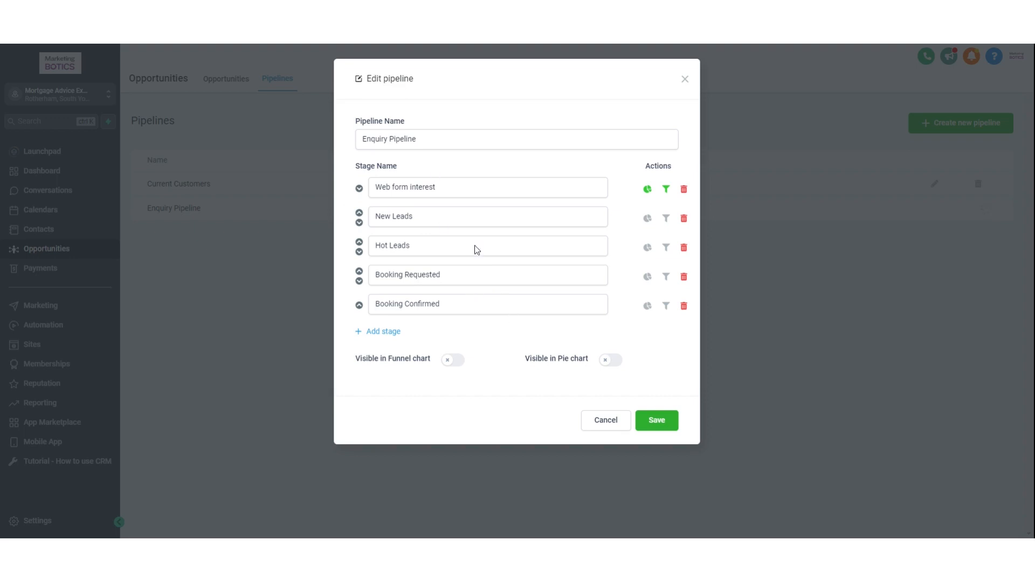
left_click(664, 426)
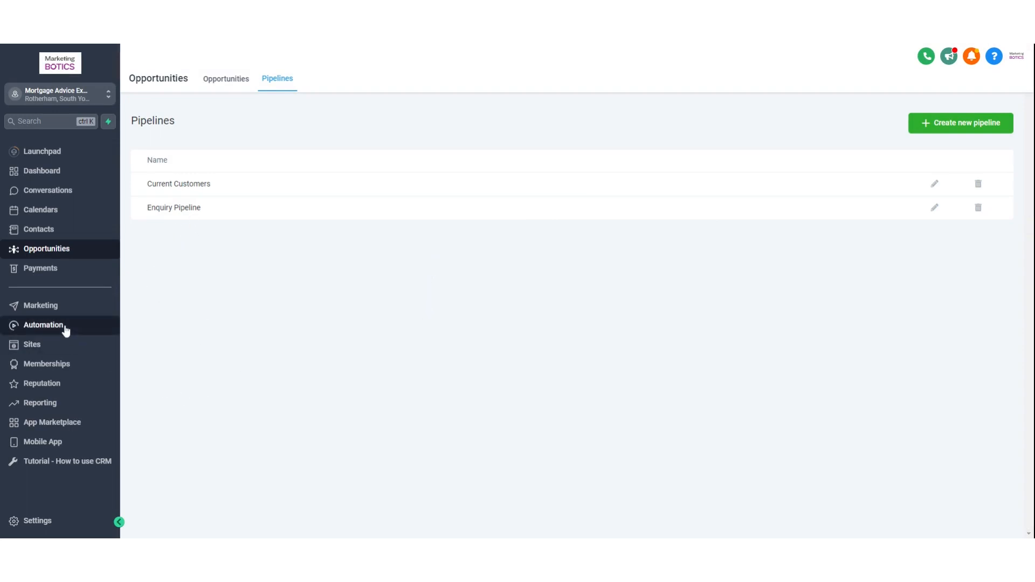
left_click(65, 330)
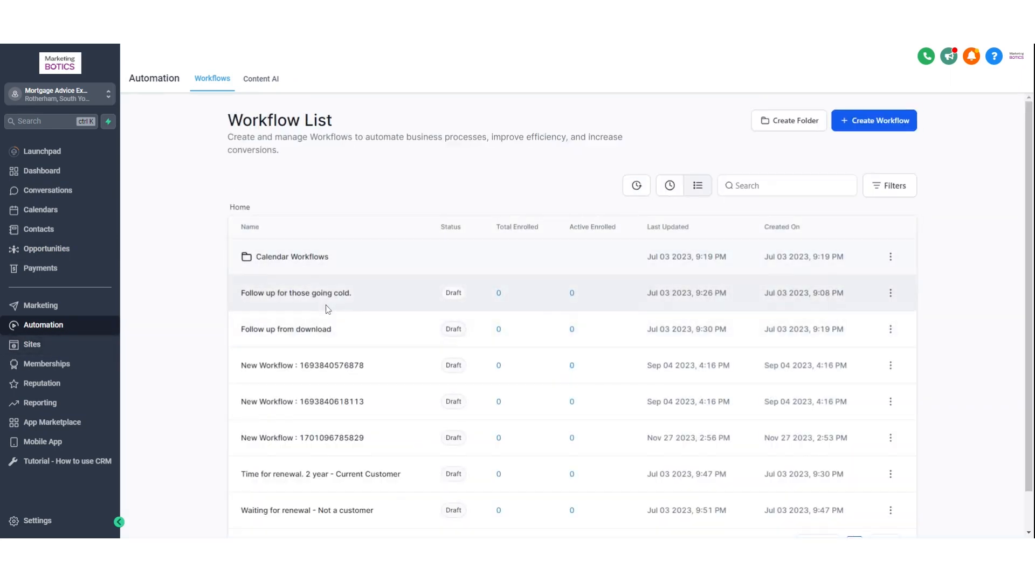
scroll(351, 305, "down", 1)
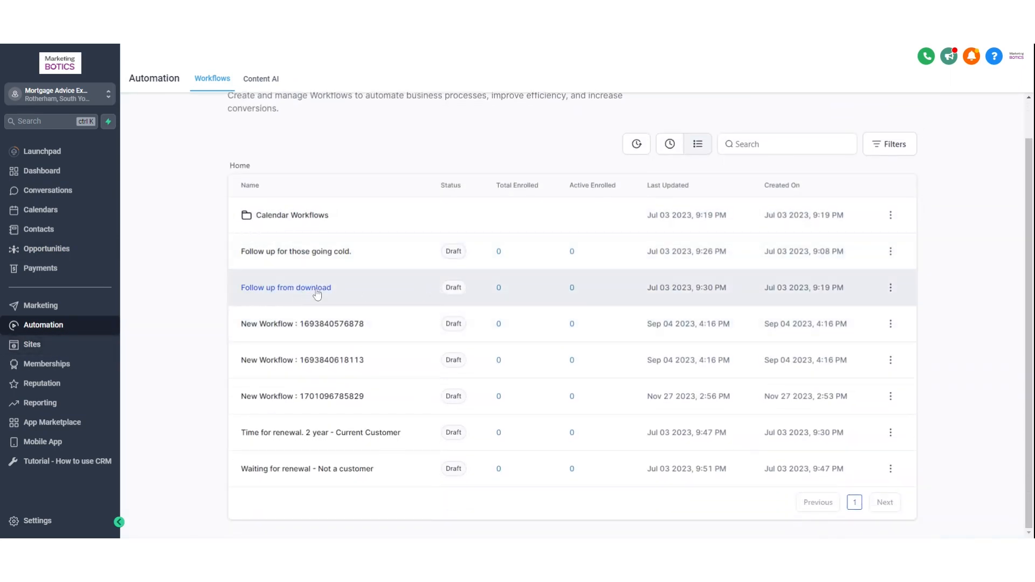
left_click(317, 294)
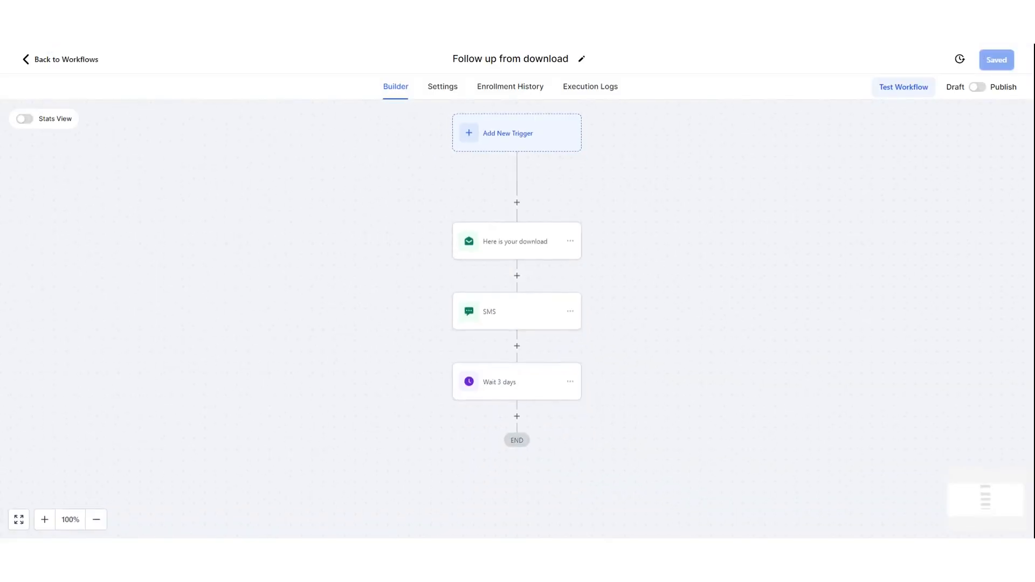
key("alt+Left")
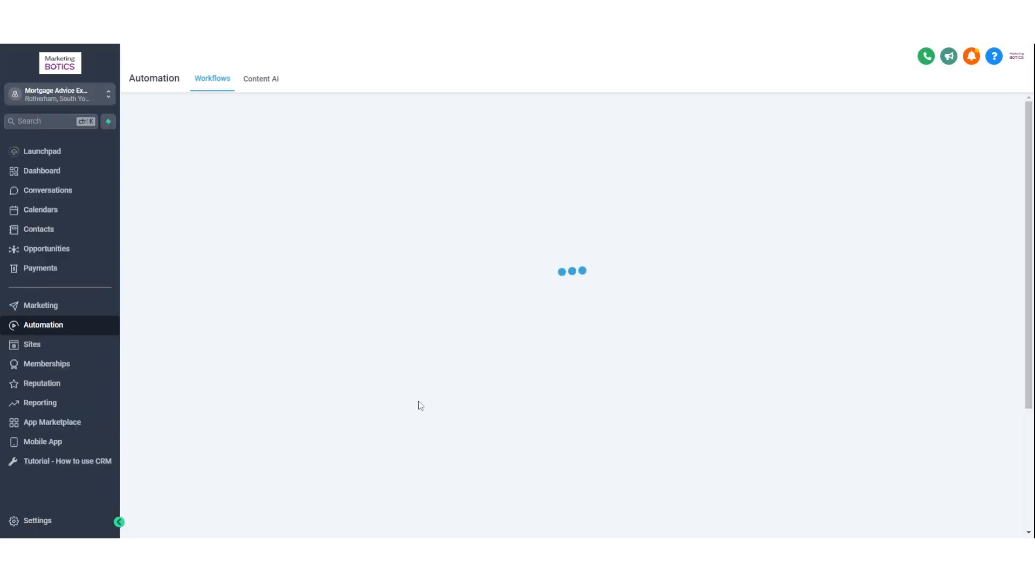
scroll(391, 366, "down", 2)
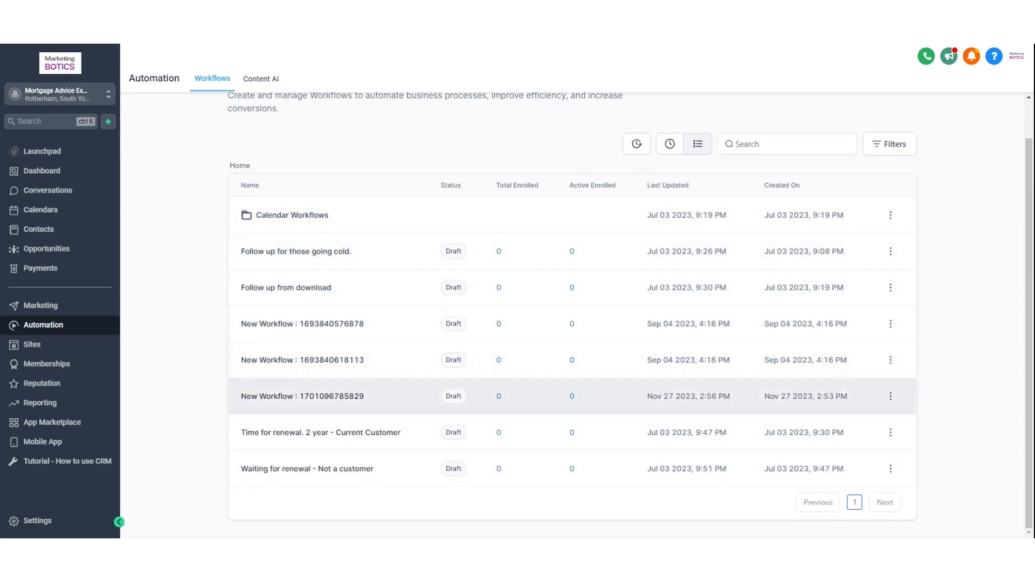
left_click(327, 398)
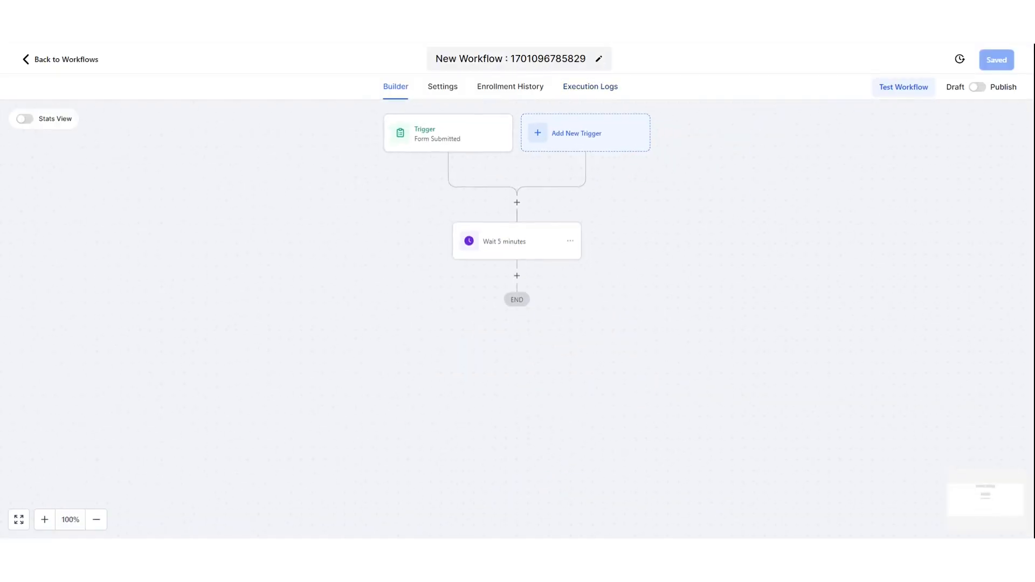
- Rename the workflow 'Follow up from web feedback form', save, and add a step after the wait
triple_click(547, 58)
type("Fol")
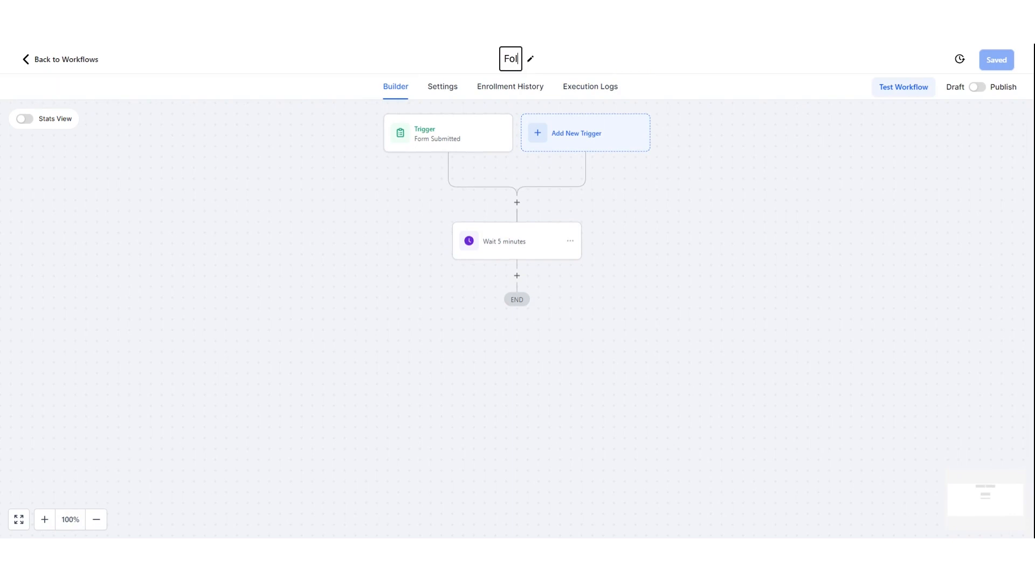
type("low up from ")
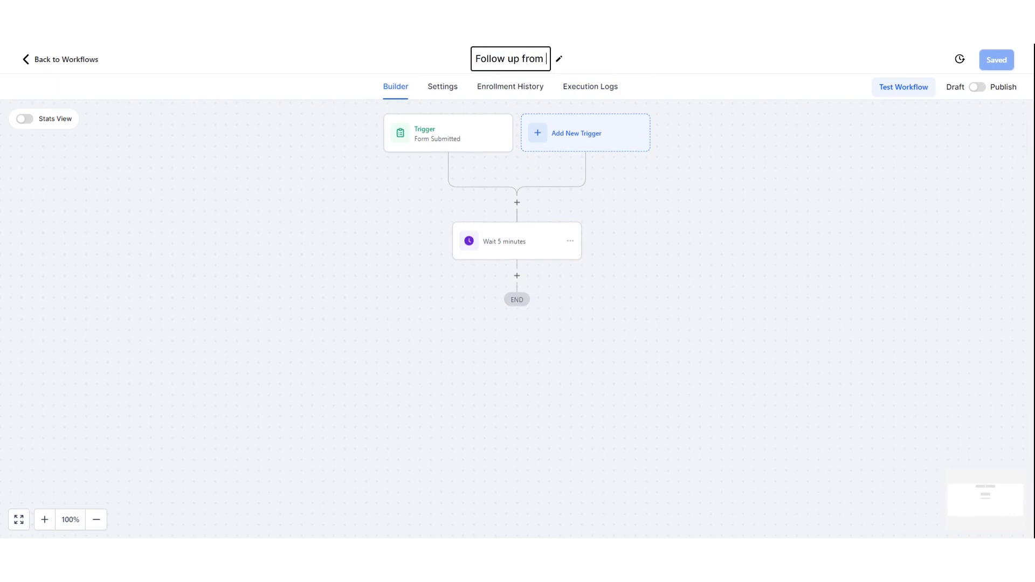
type("web fee")
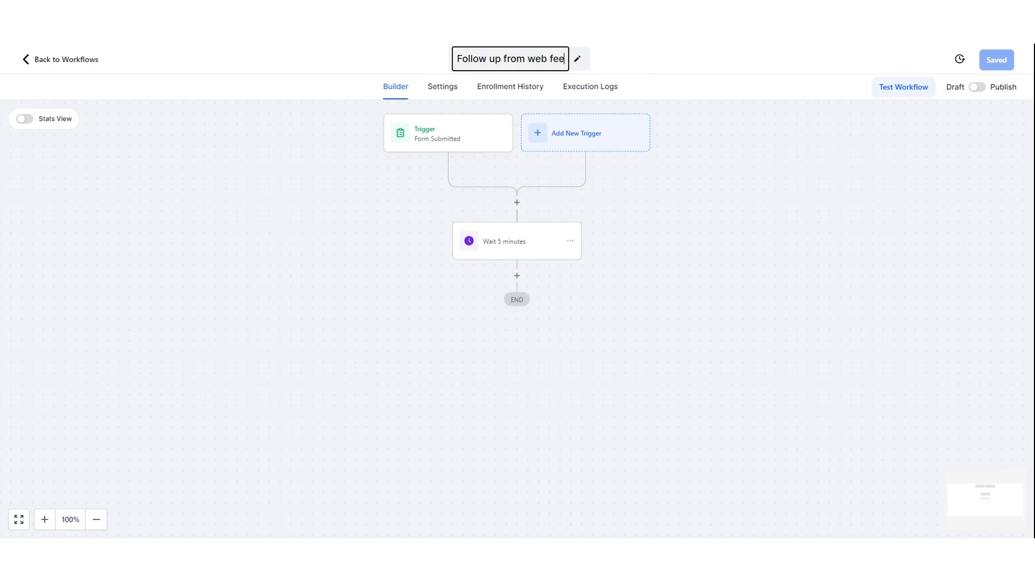
type("dback form")
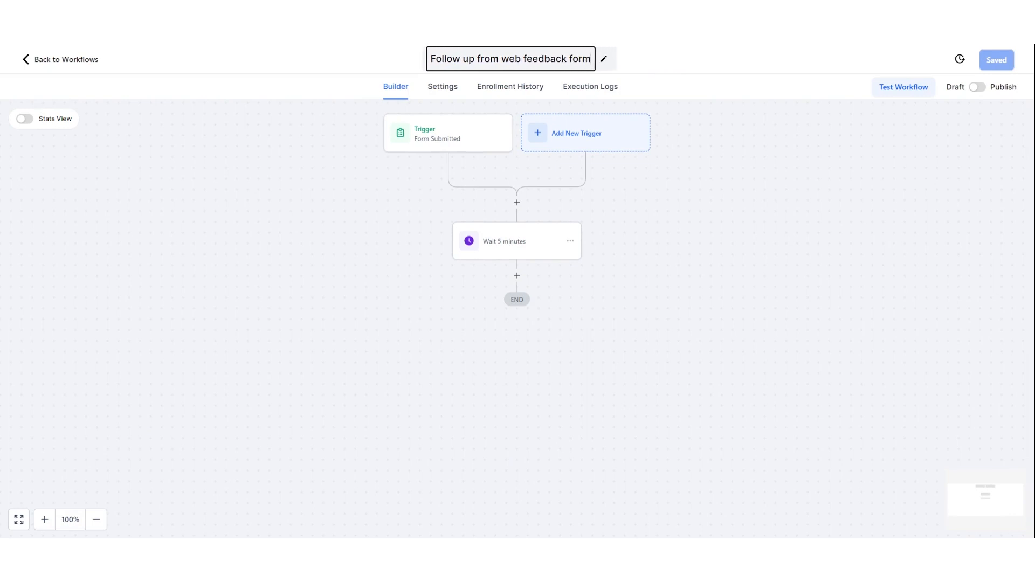
left_click(930, 206)
left_click(995, 60)
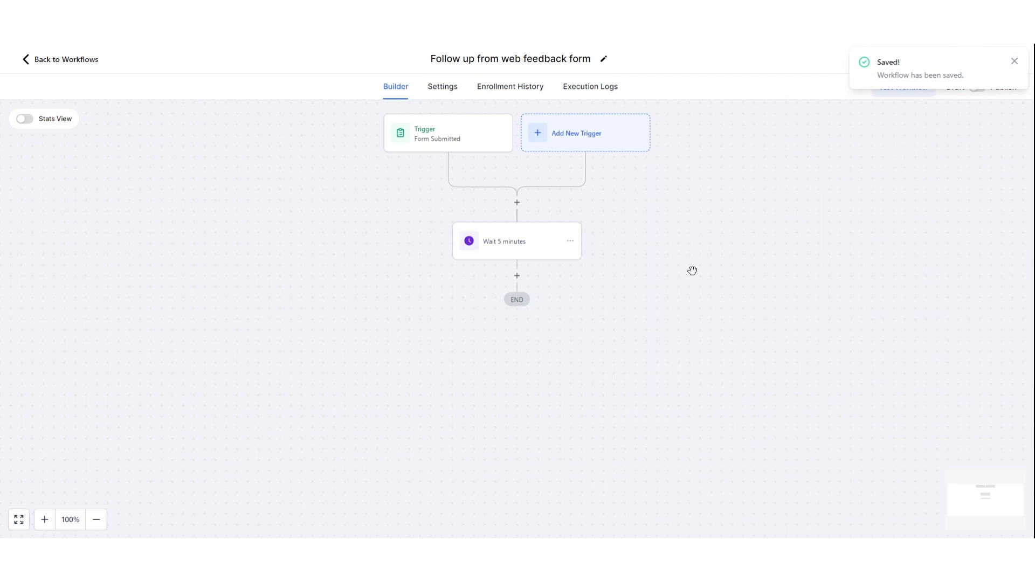
left_click(520, 277)
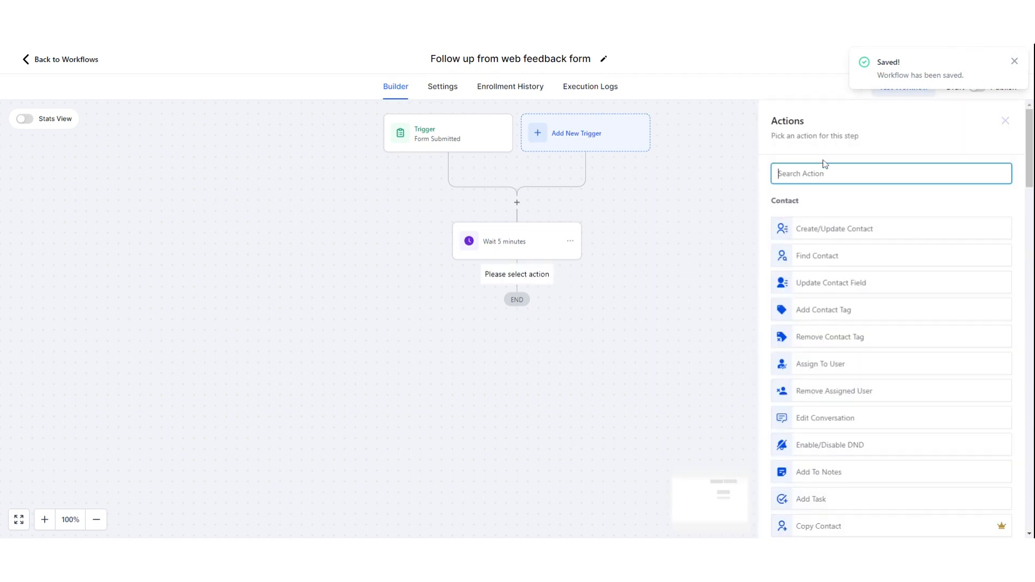
- Add a Create Or Update Opportunity action in the Enquiry Pipeline's Web form interest stage
type("opp")
left_click(842, 221)
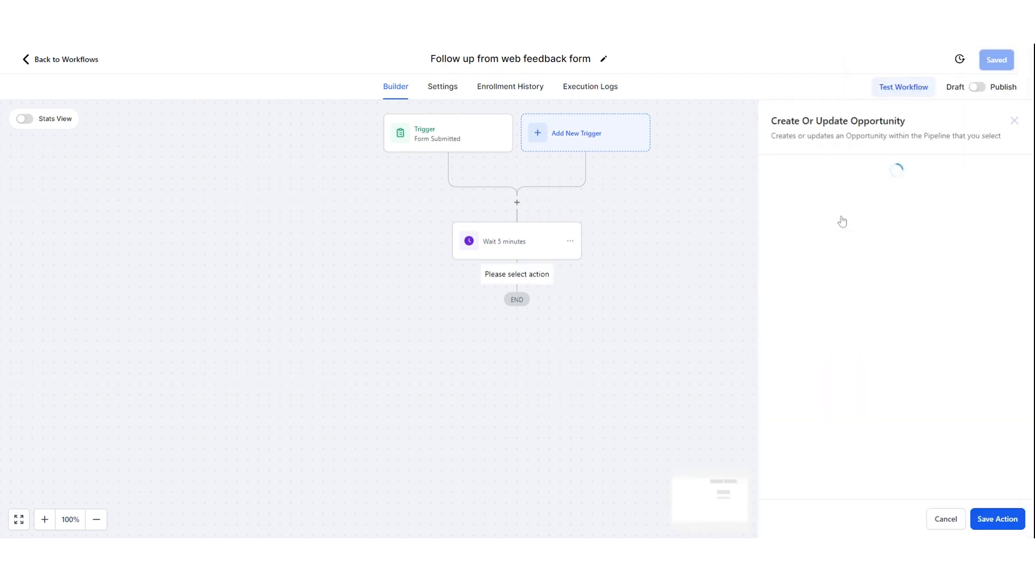
left_click(743, 246)
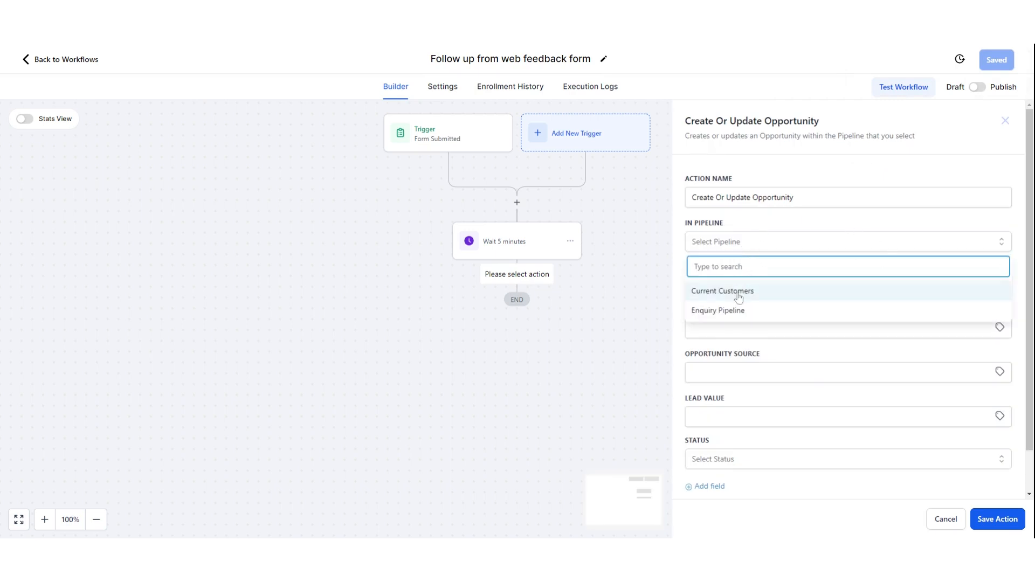
left_click(734, 311)
left_click(745, 284)
left_click(752, 332)
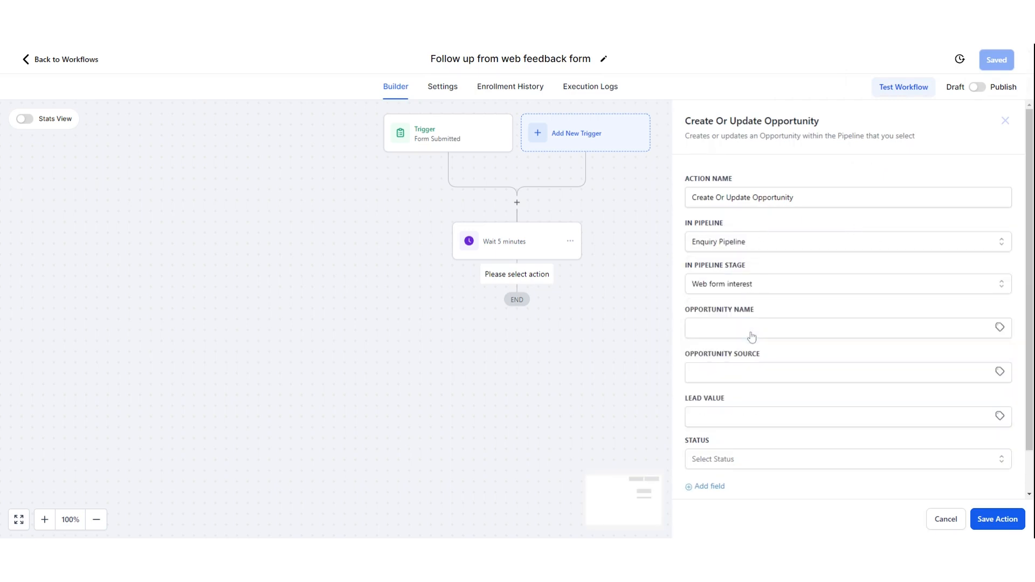
scroll(793, 310, "down", 2)
- Name the opportunity after the contact's first name custom value
left_click(782, 282)
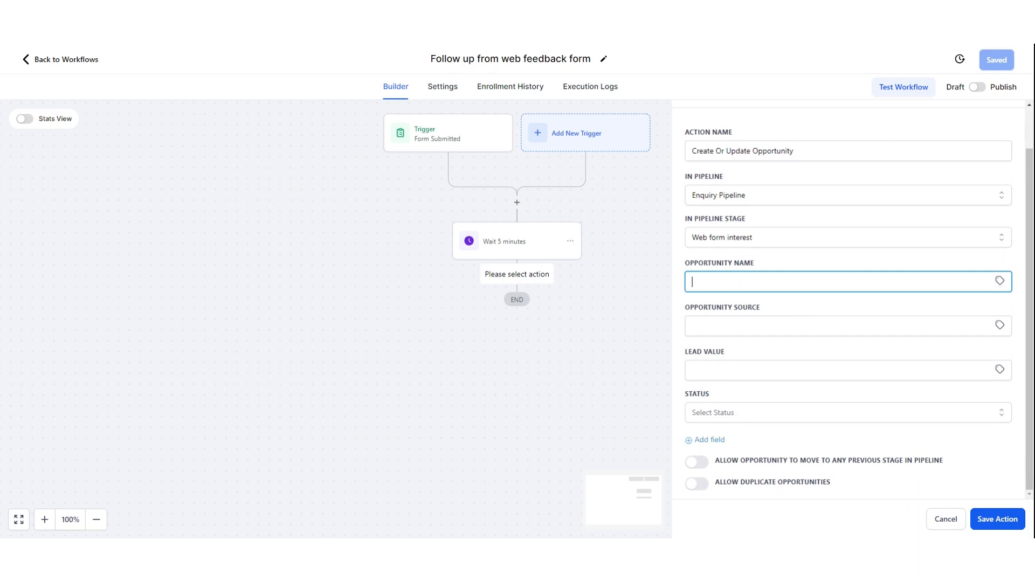
left_click(1000, 281)
left_click(949, 316)
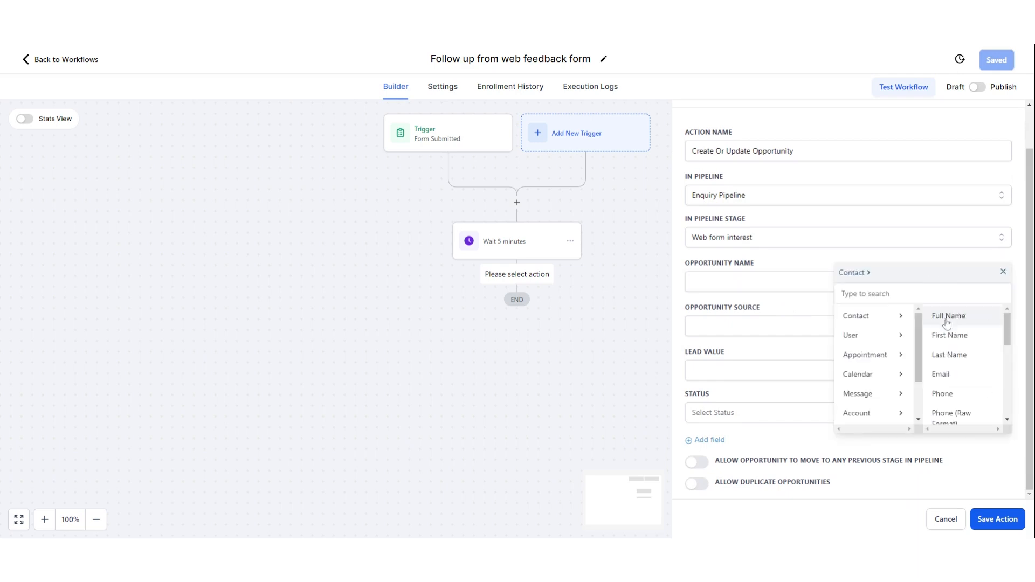
left_click(957, 335)
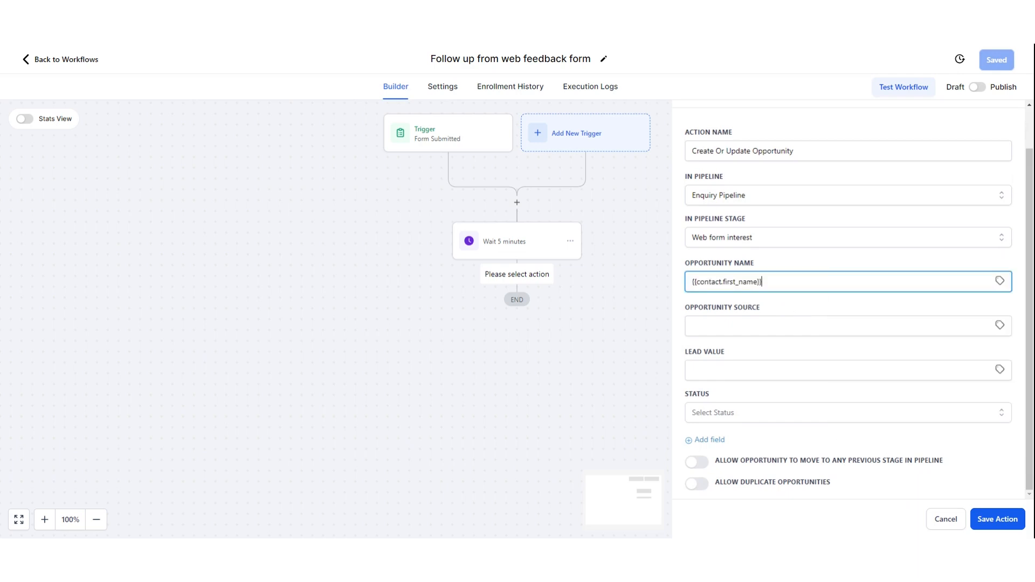
left_click(1001, 283)
left_click(1002, 271)
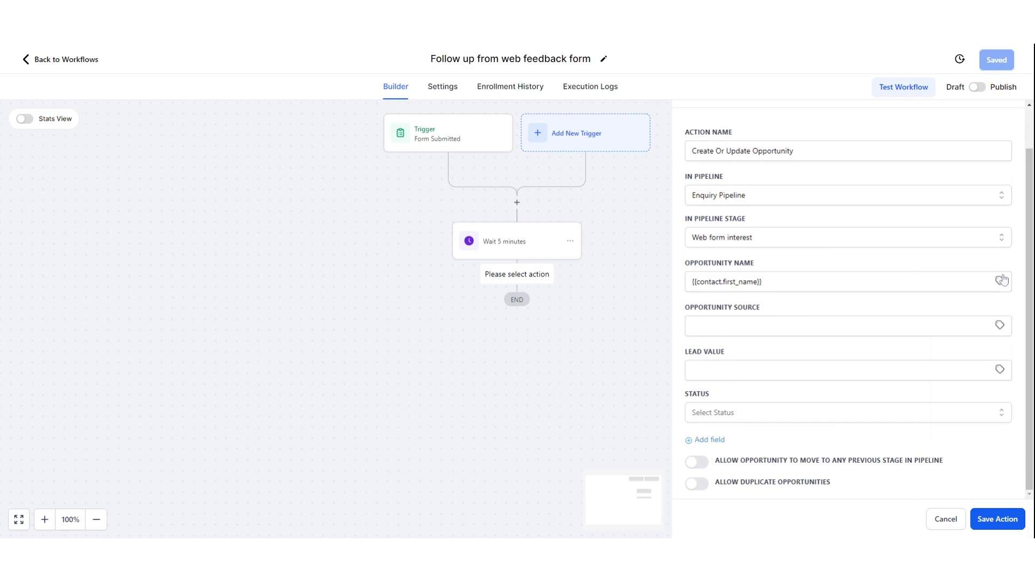
left_click(765, 282)
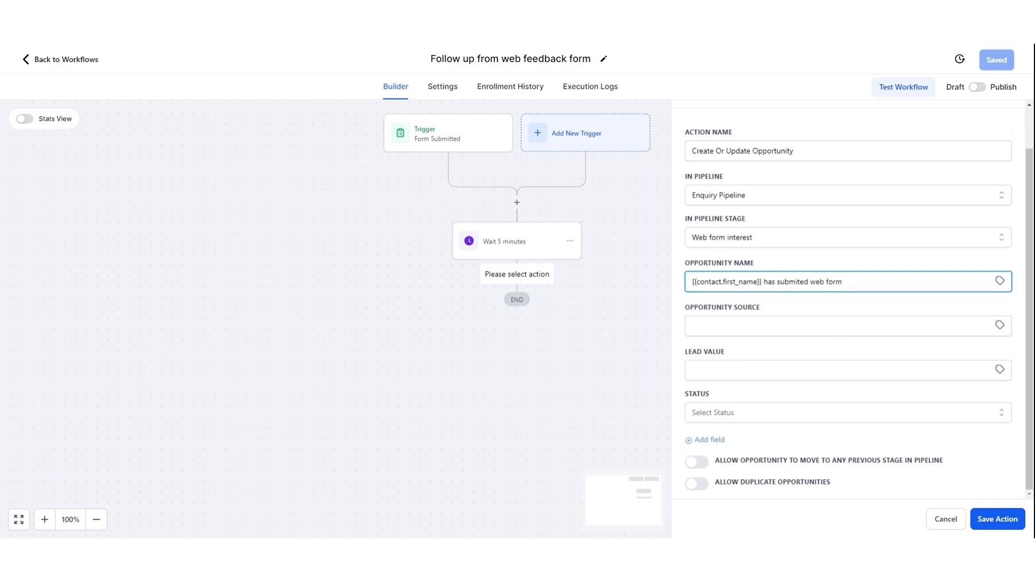
- Enter source 'website' and status open, then cancel the opportunity panel without saving
left_click(808, 326)
type("website")
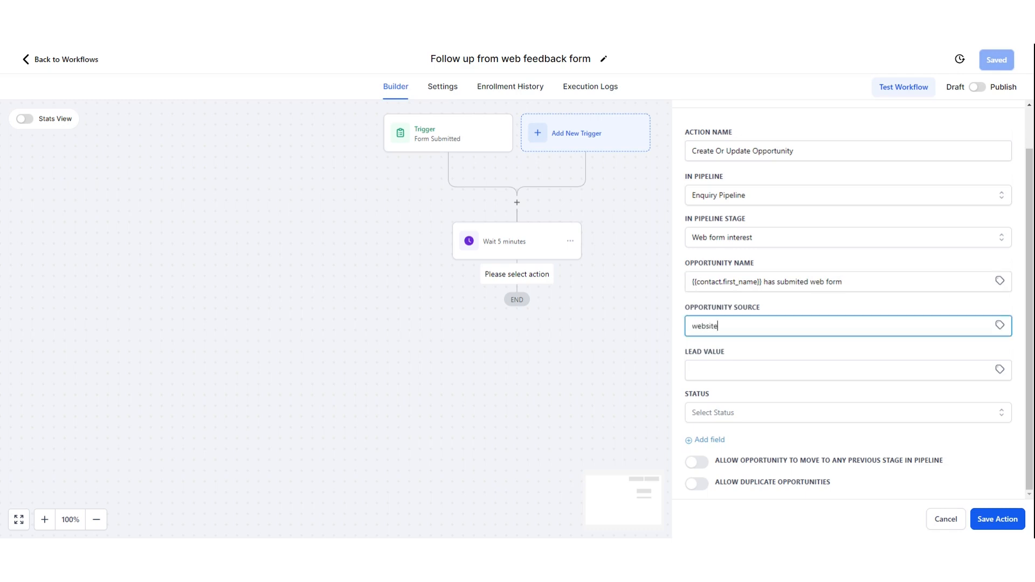
key("Tab")
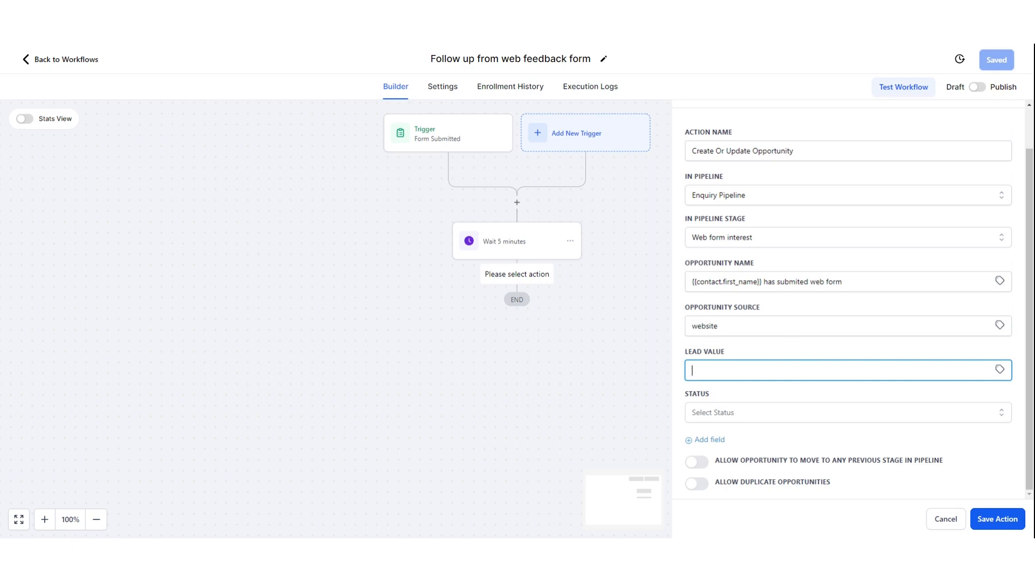
left_click(824, 413)
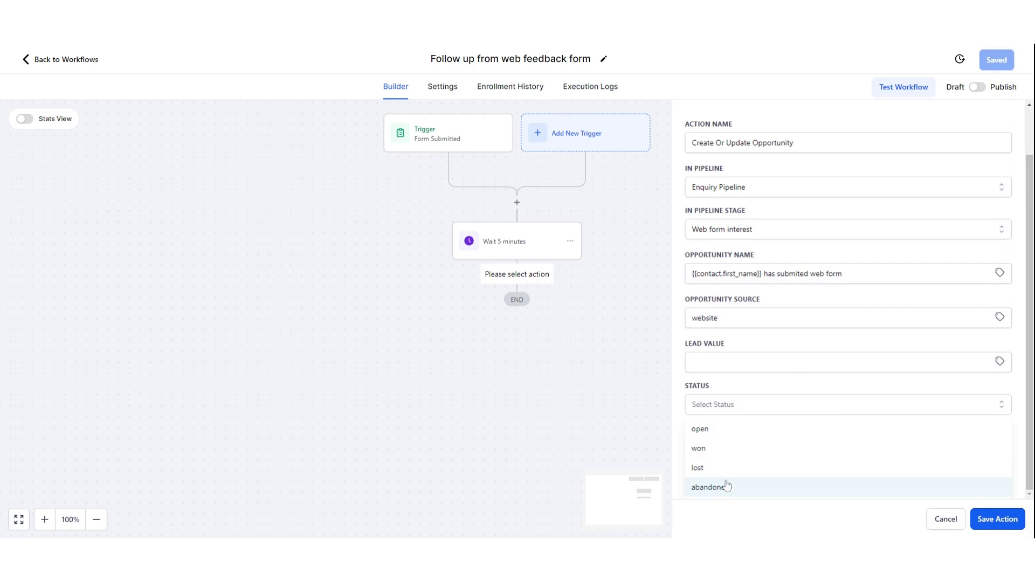
left_click(726, 434)
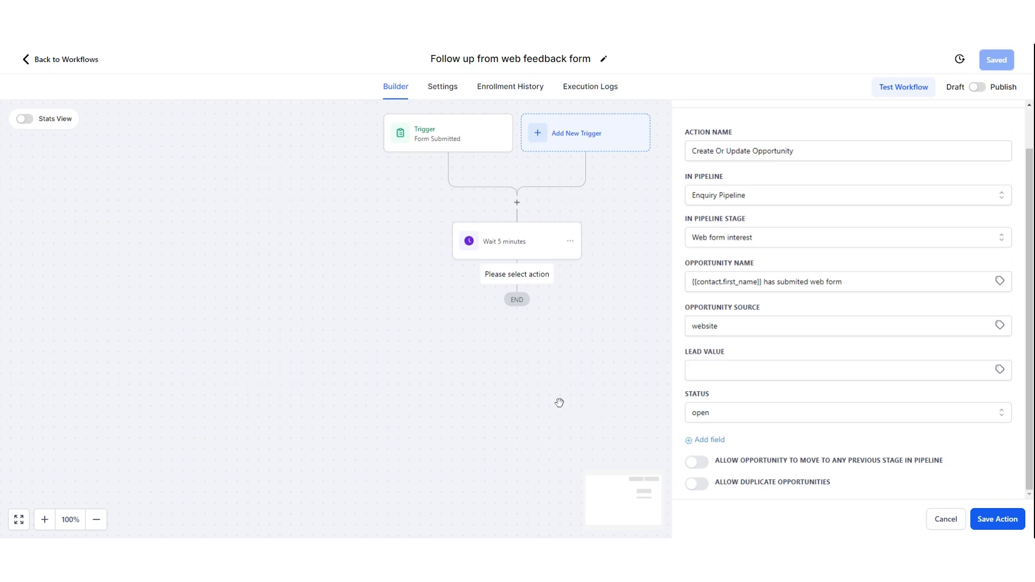
left_click(582, 399)
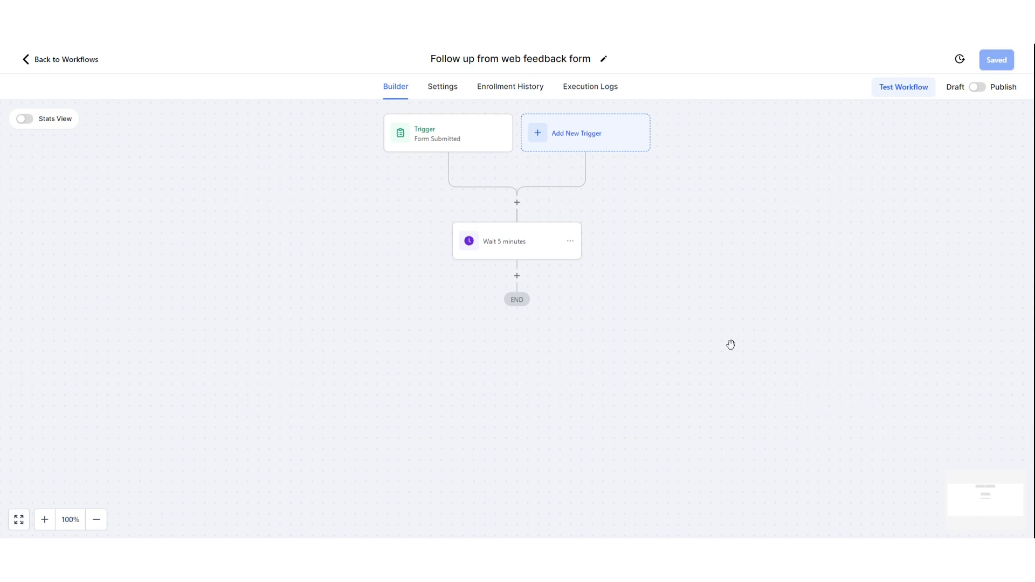
- After the wait, add a Create/Update Opportunity action in Enquiry Pipeline's Web form interest stage
left_click(528, 252)
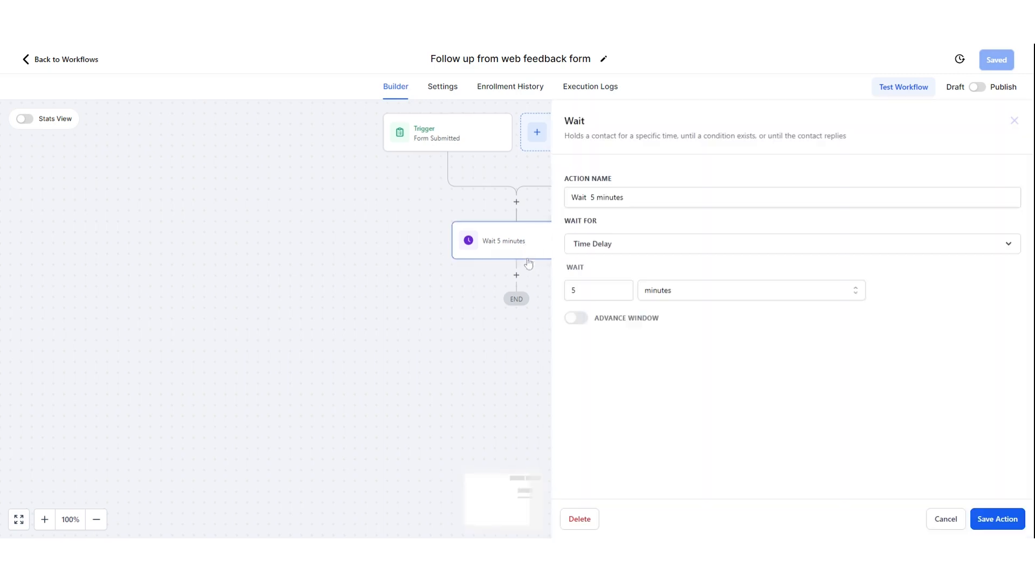
left_click(510, 357)
left_click(516, 276)
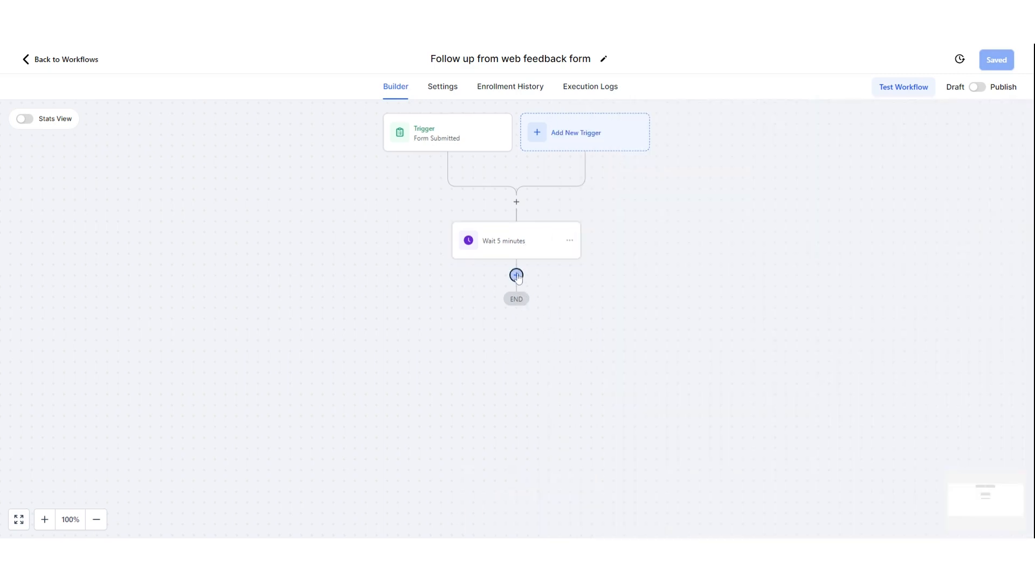
type("opp")
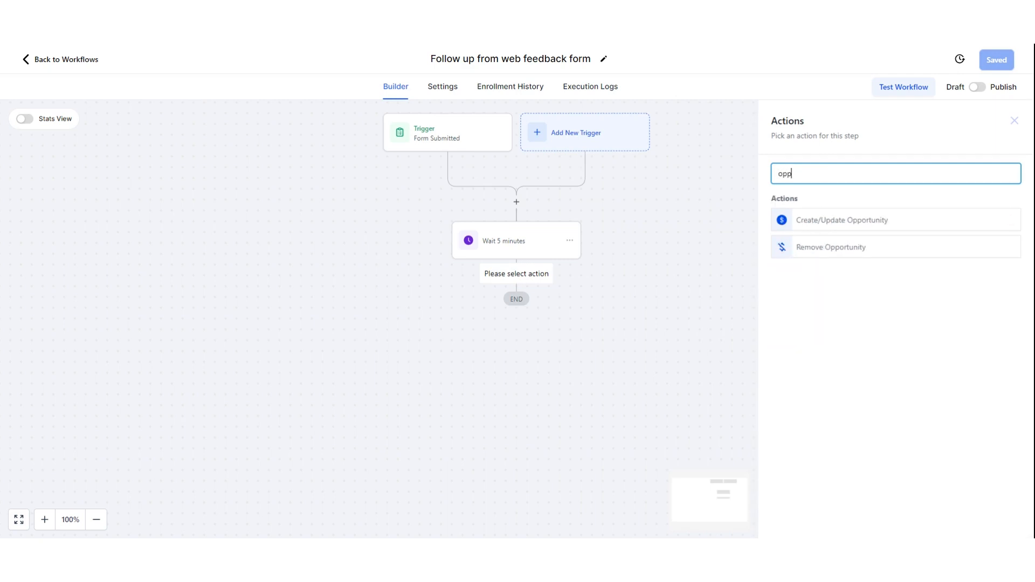
left_click(834, 221)
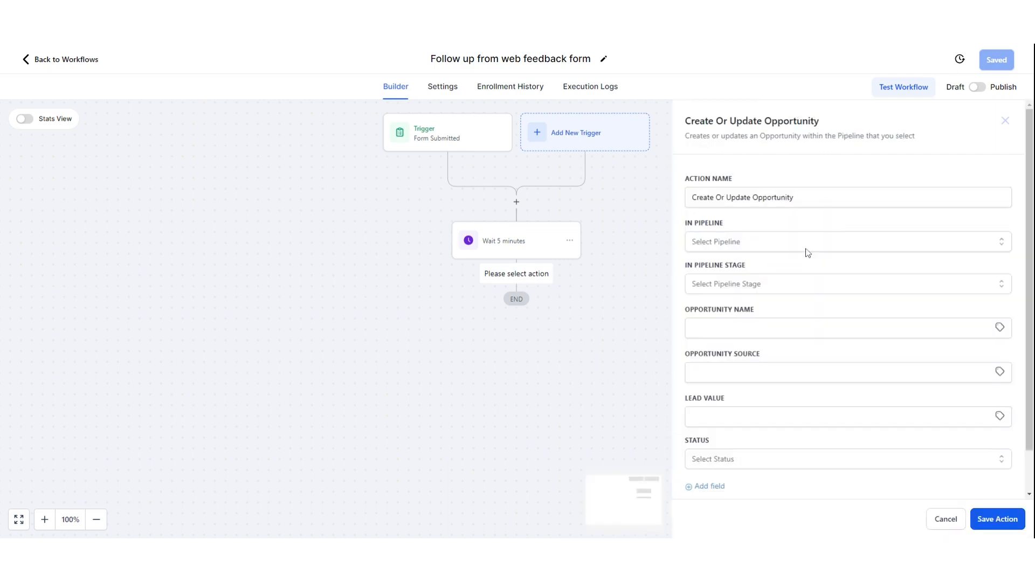
left_click(807, 250)
left_click(753, 311)
left_click(769, 284)
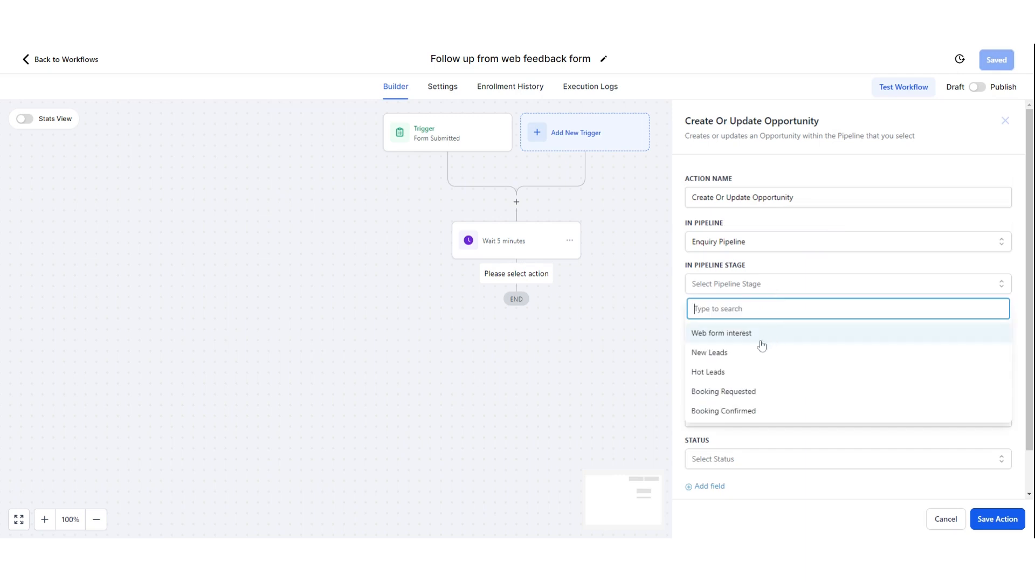
left_click(764, 338)
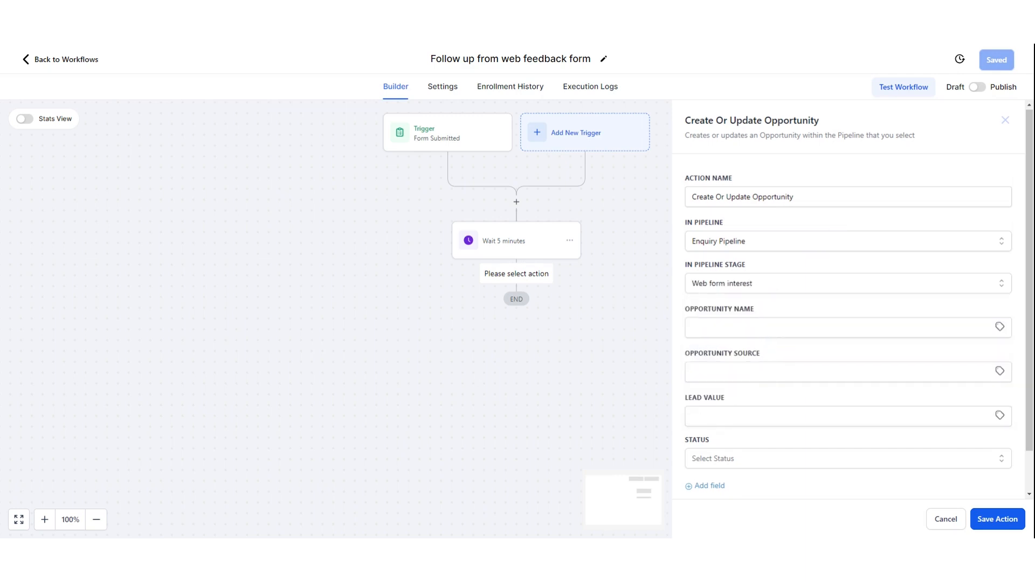
- Name the opportunity '{{contact.name}} submitted form', with source 'website' and status open
scroll(764, 339, "down", 1)
left_click(968, 289)
type("{{contact.first_name}} add their location")
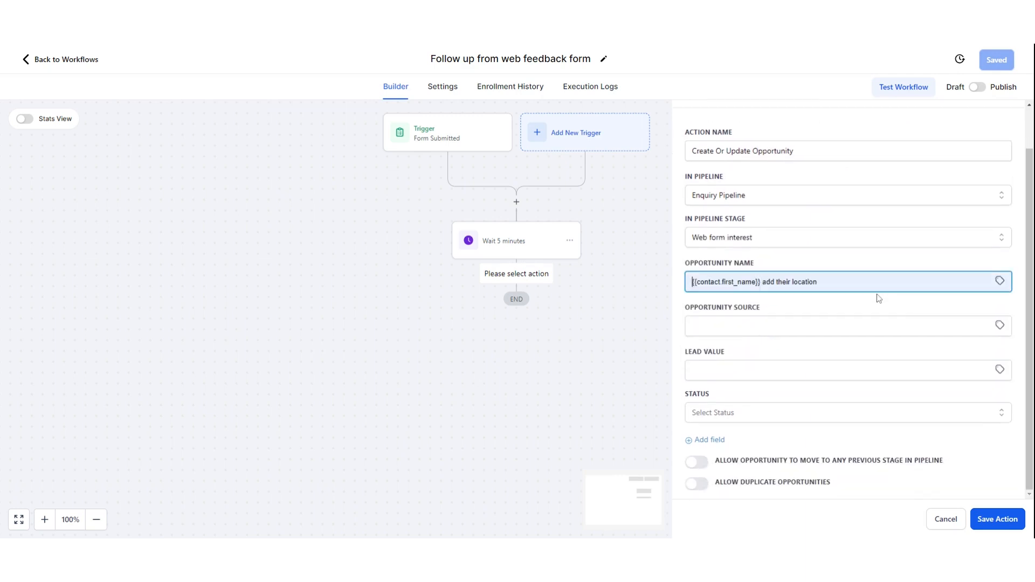
left_click(803, 320)
key("Tab")
type("website")
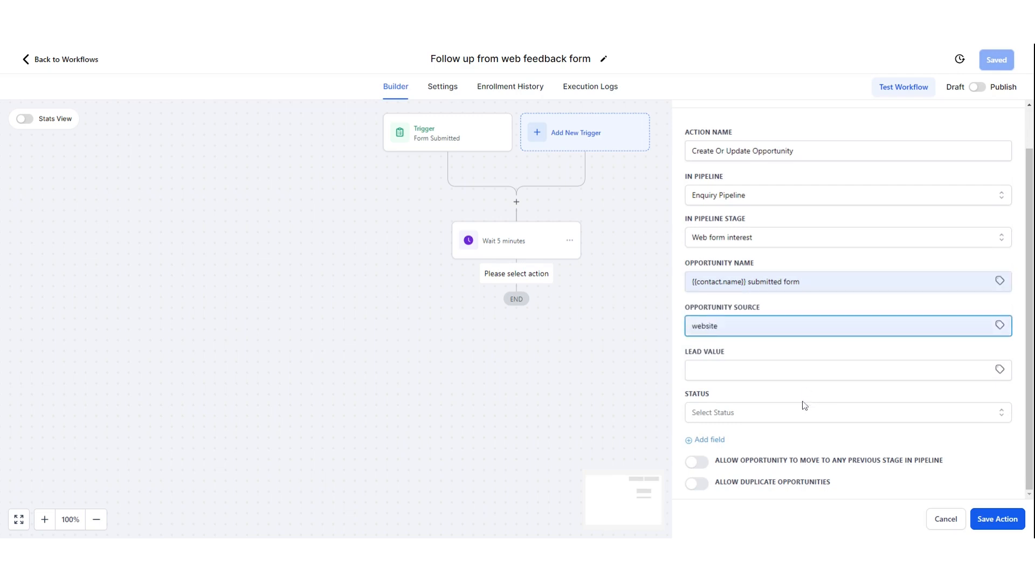
left_click(785, 420)
left_click(727, 441)
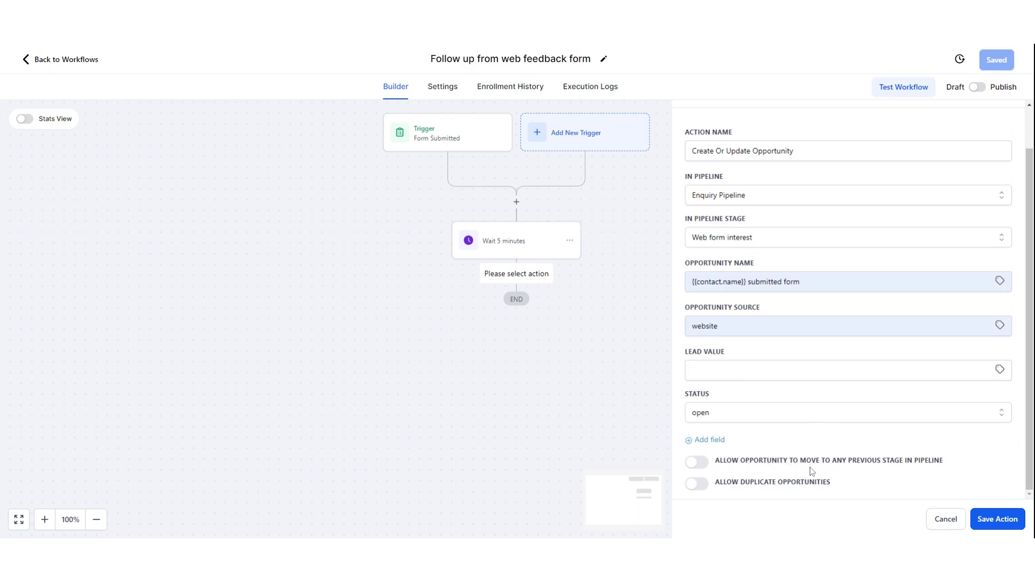
- Enable Allow Duplicate Opportunities, leave backward stage moves off, and save the step
left_click(697, 464)
left_click(696, 465)
left_click(705, 490)
left_click(1005, 520)
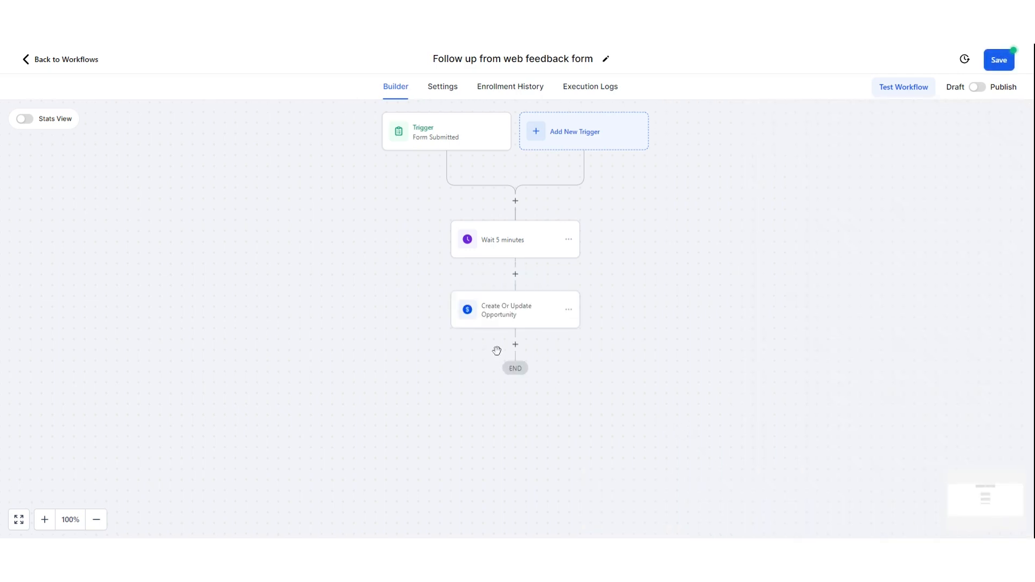
- Insert a Wait of 10 days between Create Or Update Opportunity and END
left_click(515, 344)
type("w")
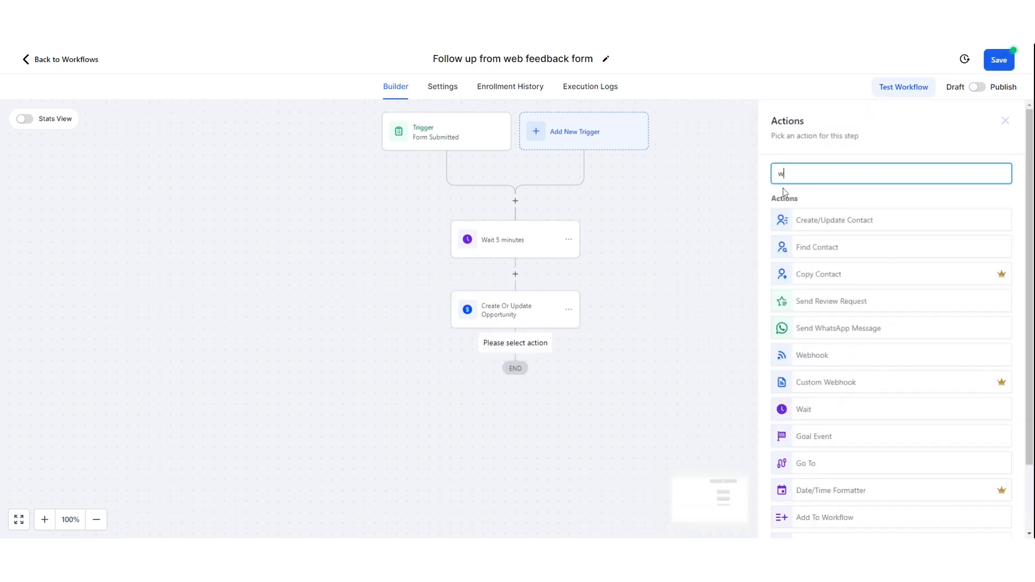
type("iat")
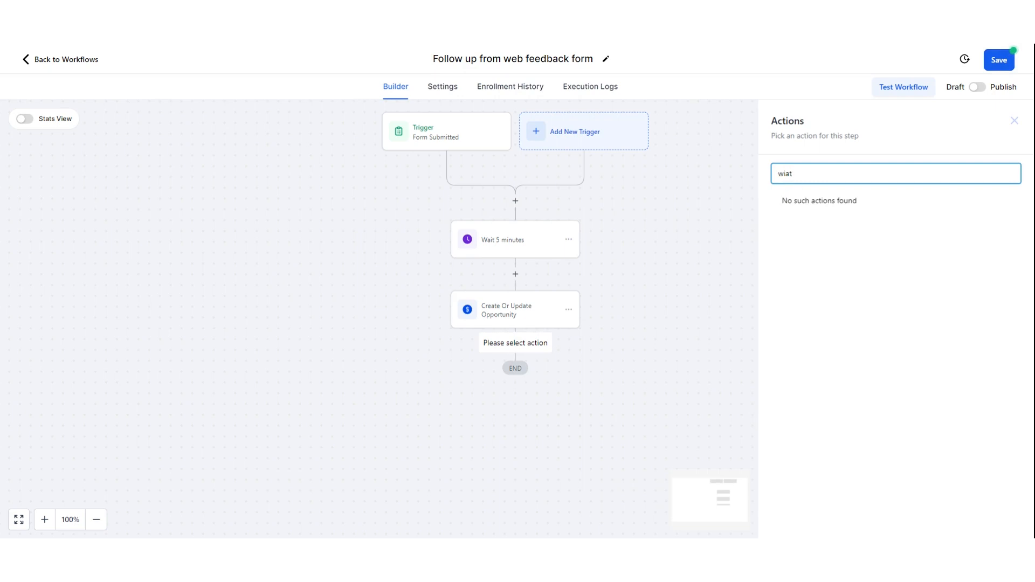
key("BackSpace")
key("BackSpace")
key("BackSpace")
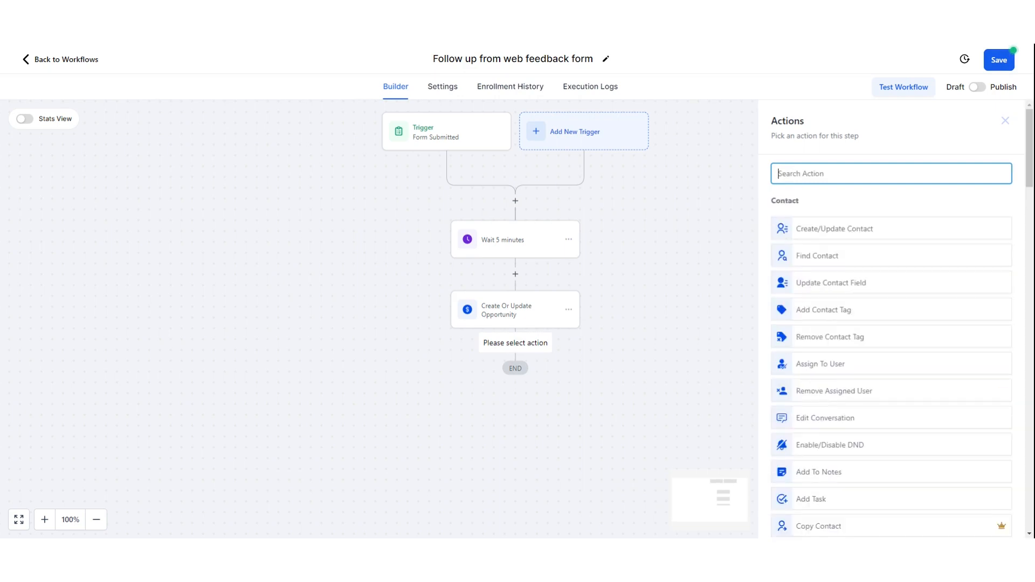
type("wait")
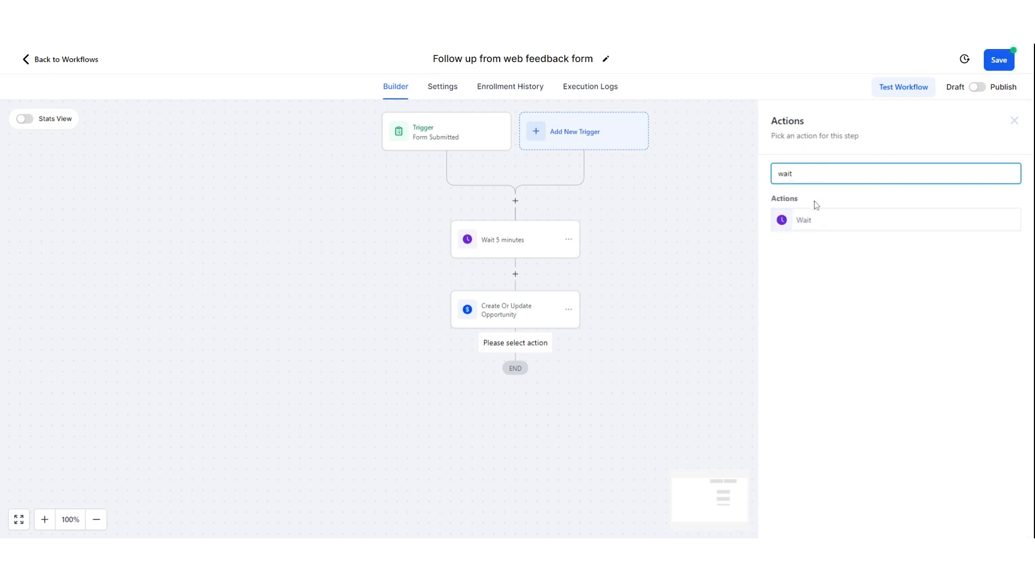
left_click(807, 228)
left_click_drag(578, 291, 560, 294)
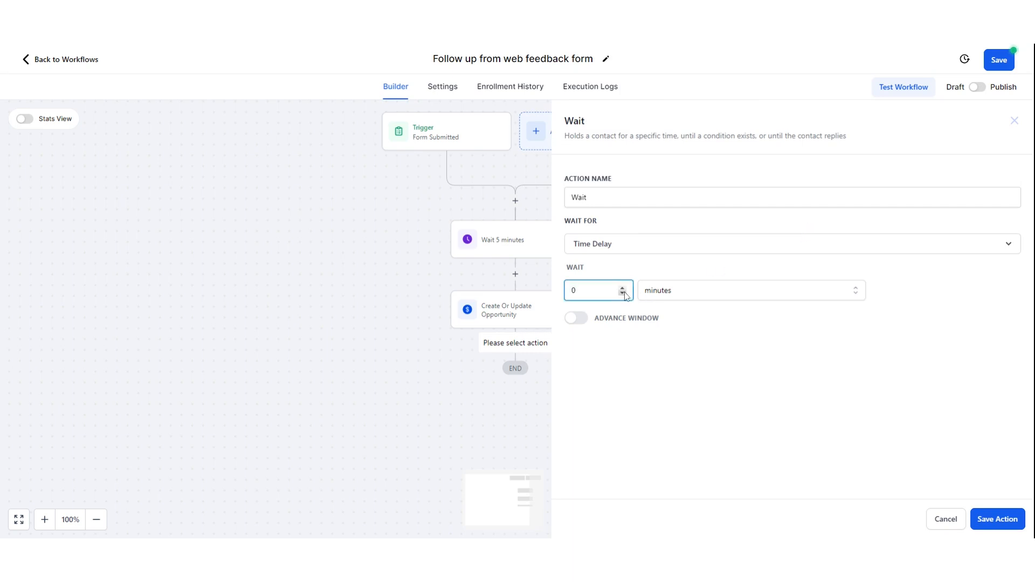
left_click_drag(582, 292, 563, 296)
type("10")
left_click(681, 296)
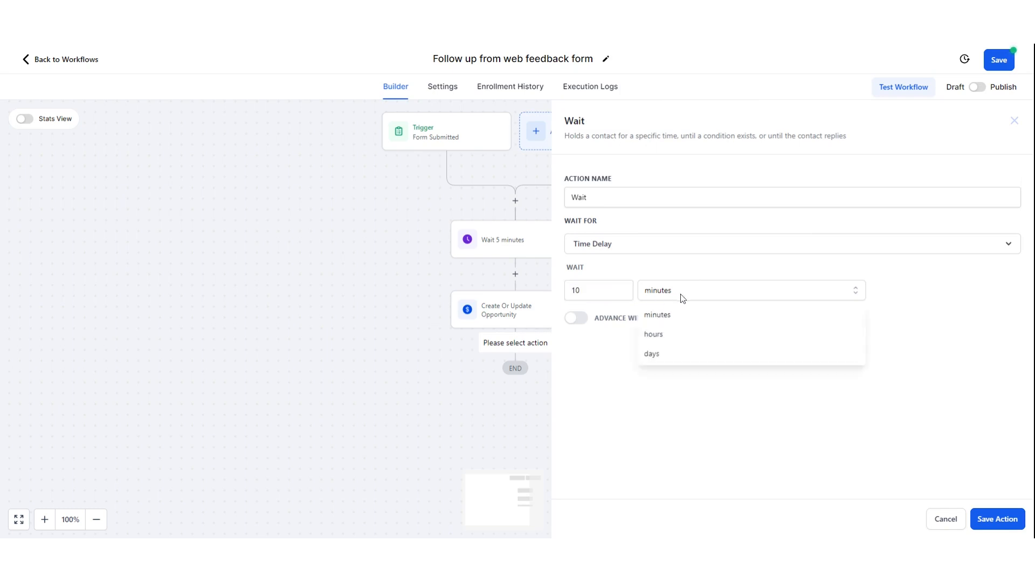
left_click(694, 354)
left_click(995, 518)
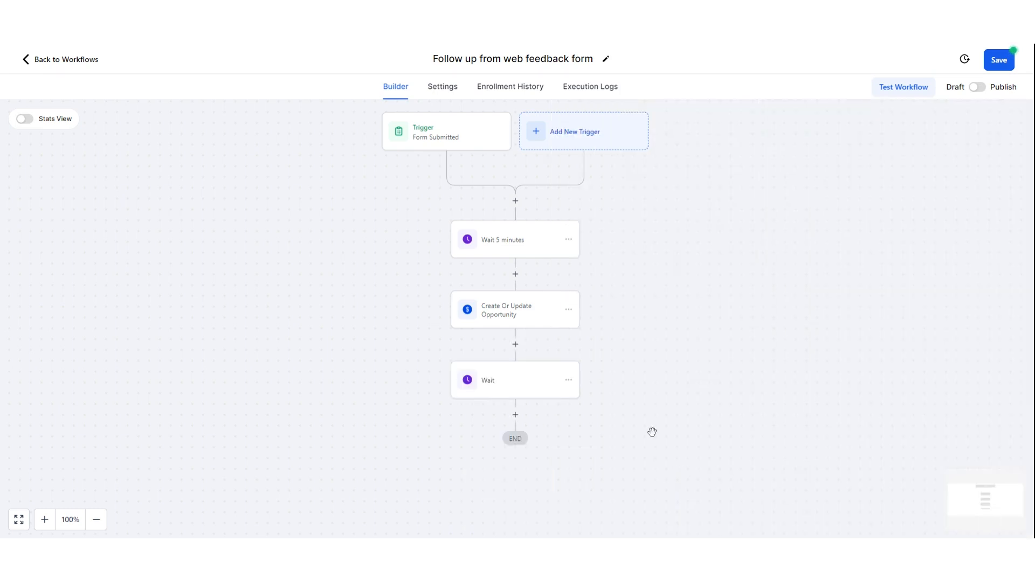
- Review Enrollment History and Execution Logs, save the workflow, and add an action after Wait 5 minutes
left_click(518, 87)
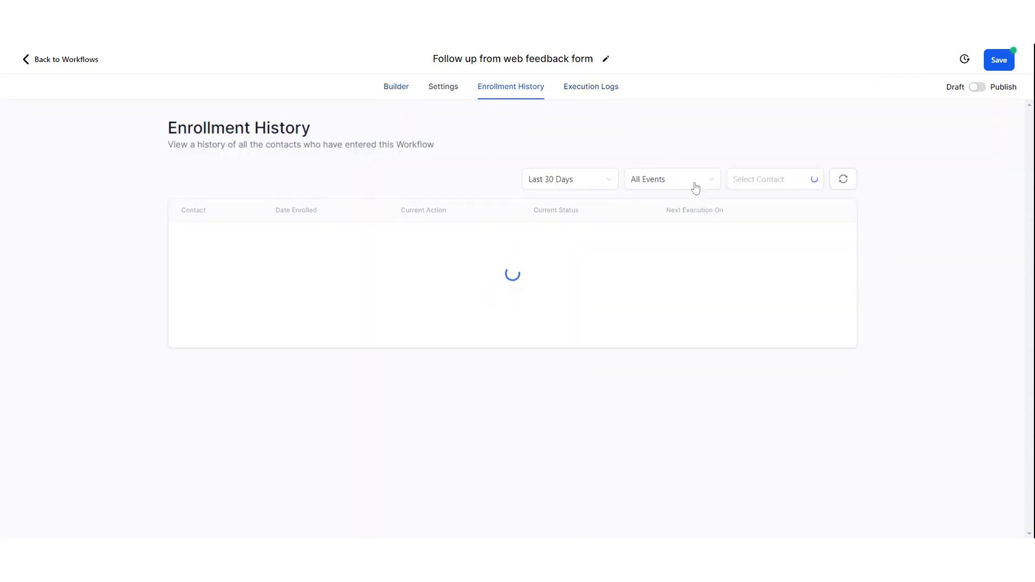
left_click(600, 87)
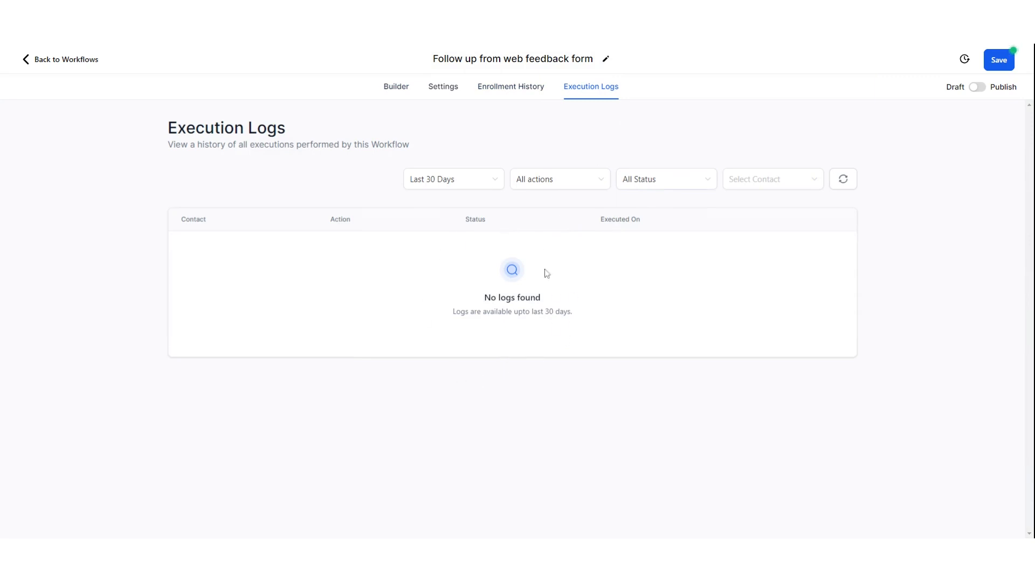
left_click(518, 95)
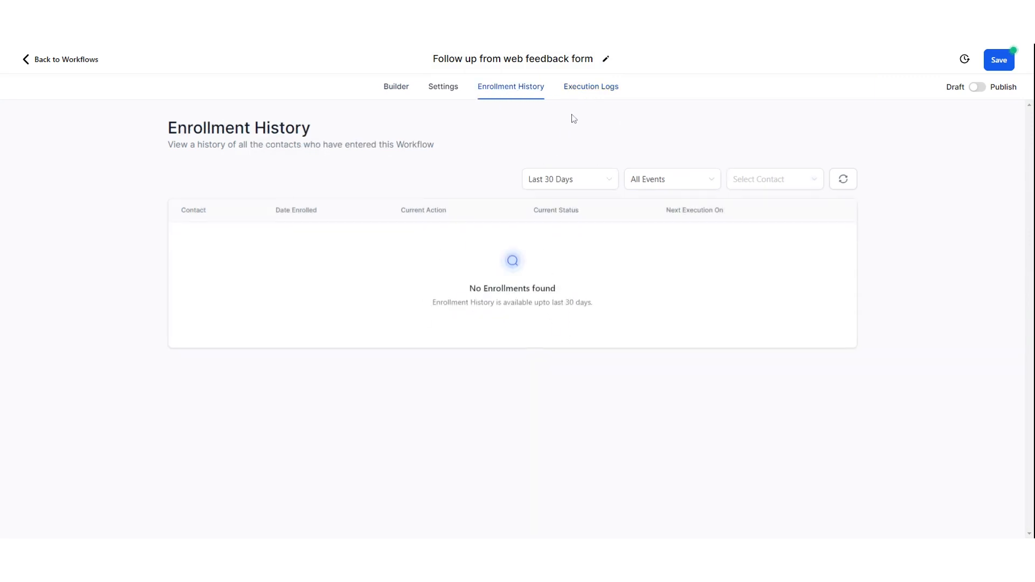
left_click(403, 93)
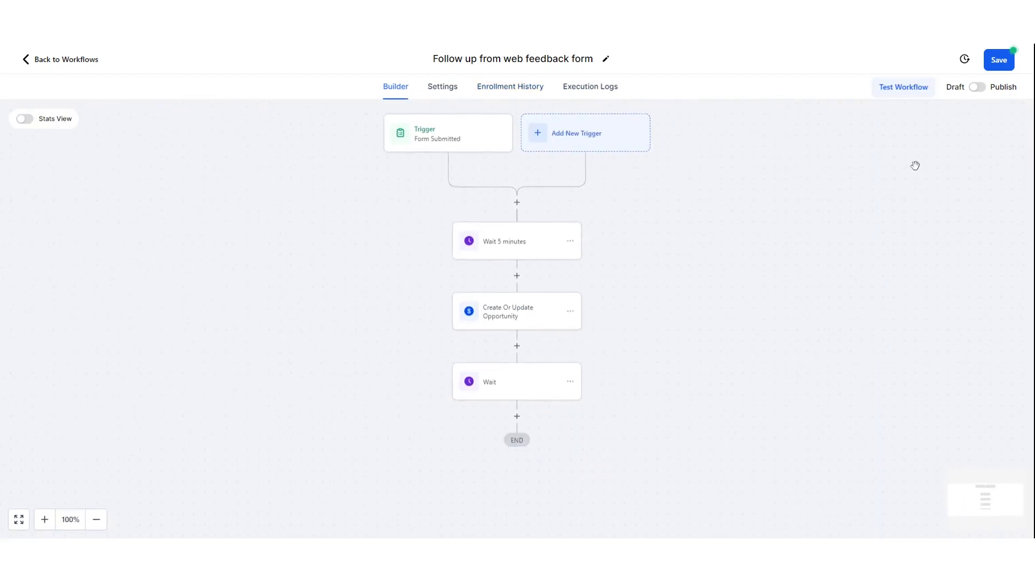
left_click(988, 69)
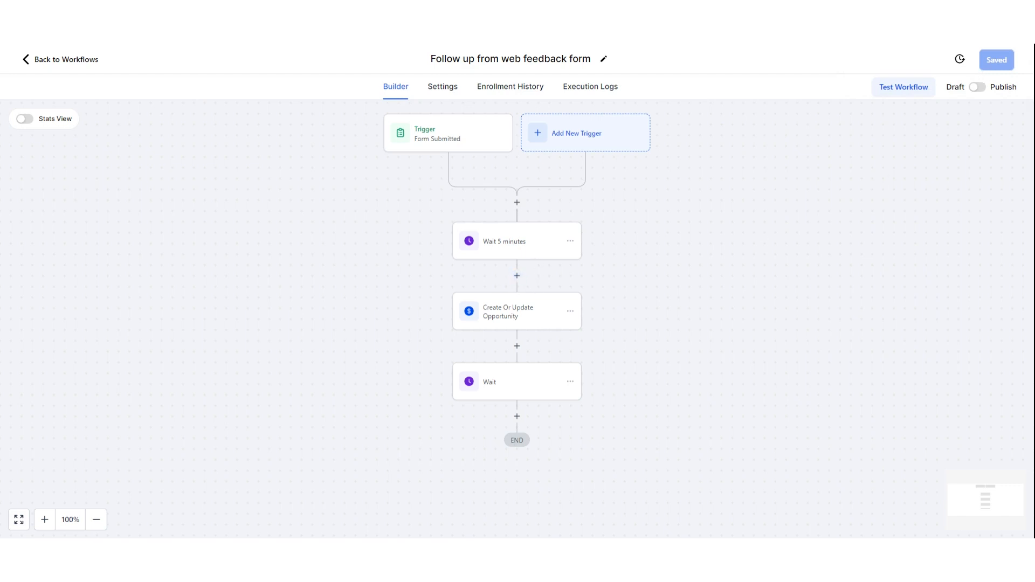
left_click(520, 285)
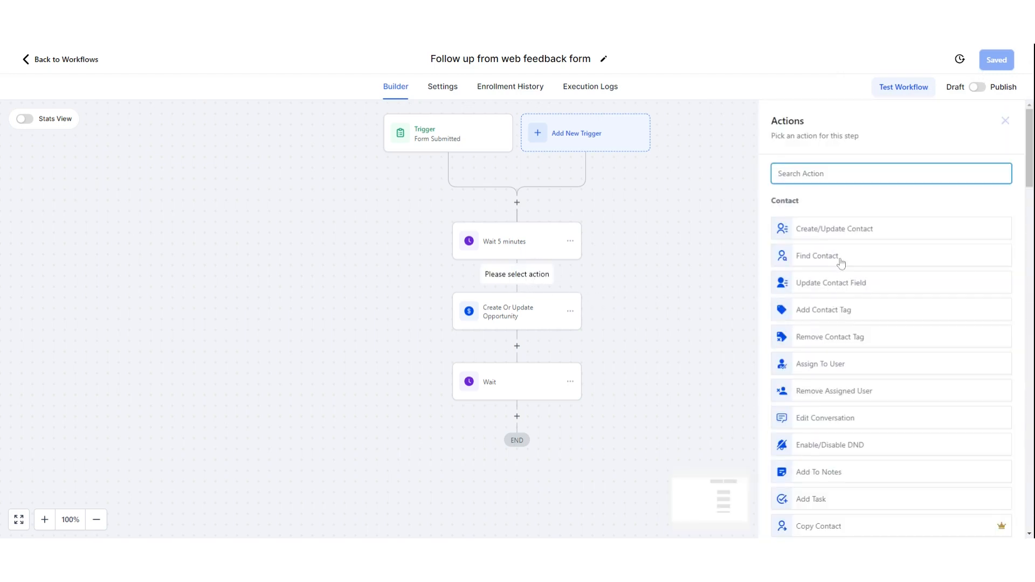
- Add a Send Email action with sender name Marketing Botics and the autofilled sender email
type("email")
left_click(837, 227)
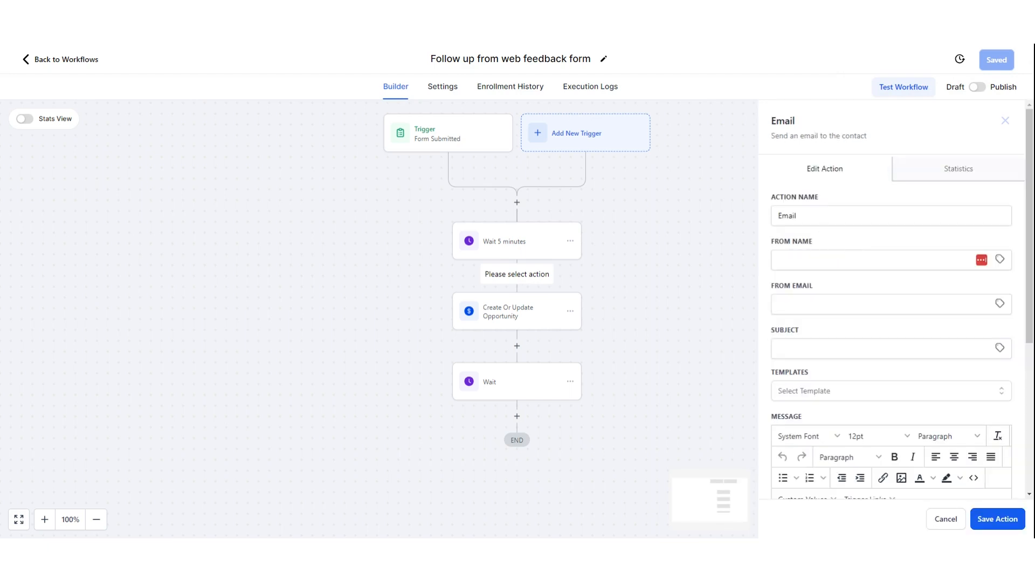
left_click(837, 260)
key("Down")
key("Down")
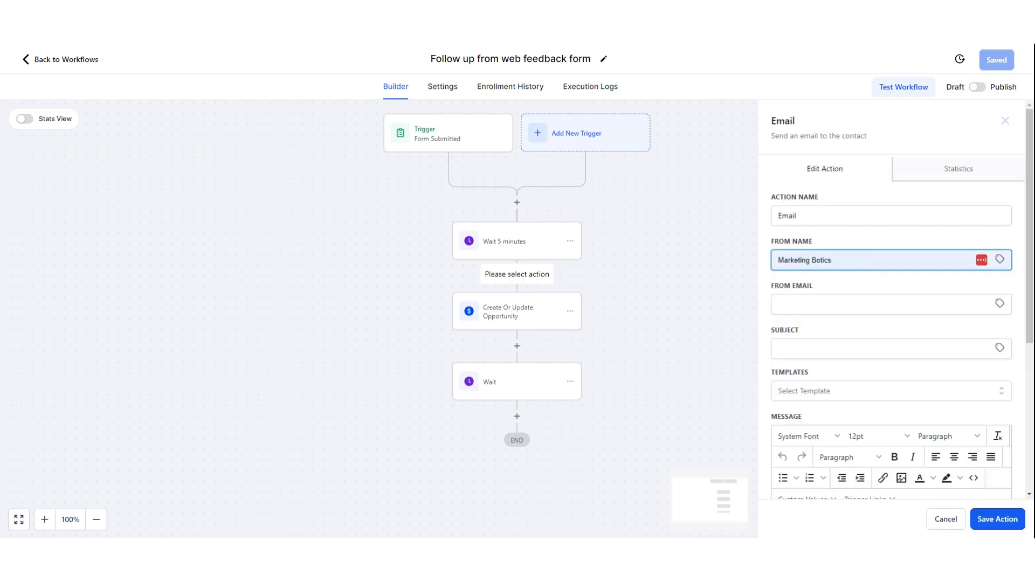
key("Return")
key("Tab")
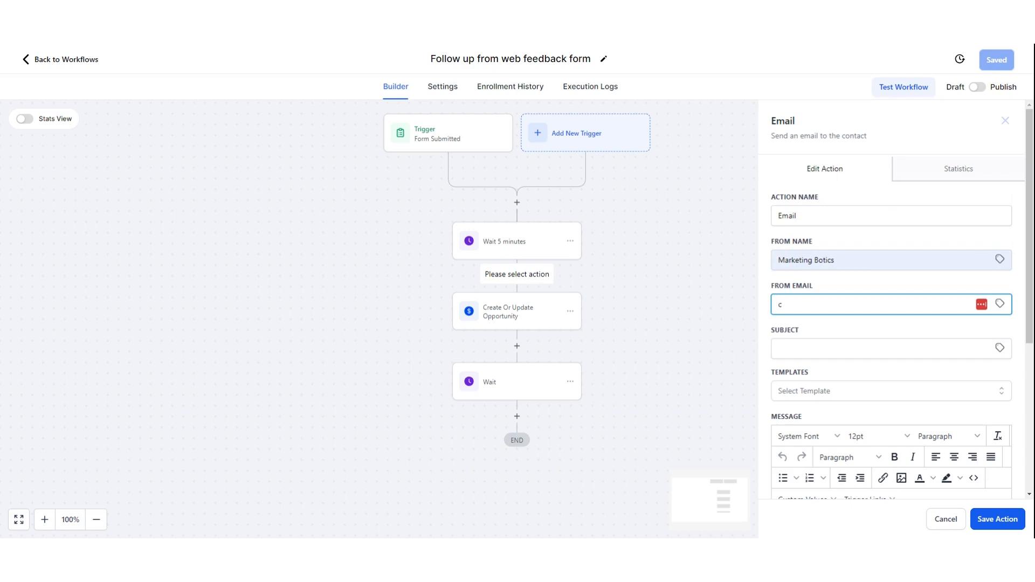
type("c")
key("Down")
key("Return")
key("Tab")
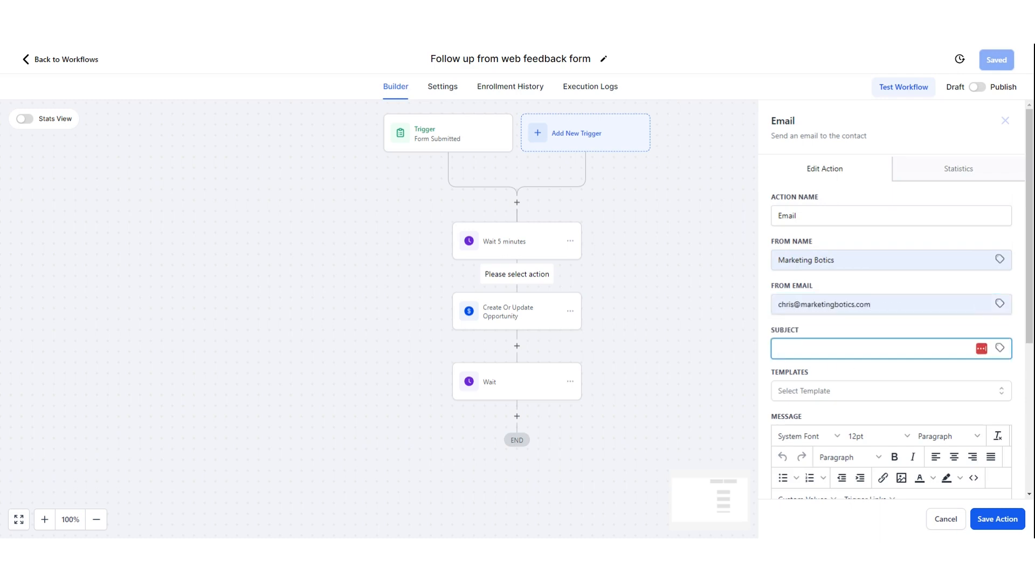
- Set the email subject to 'Feedback form received'
key("Down")
key("Down")
key("Down")
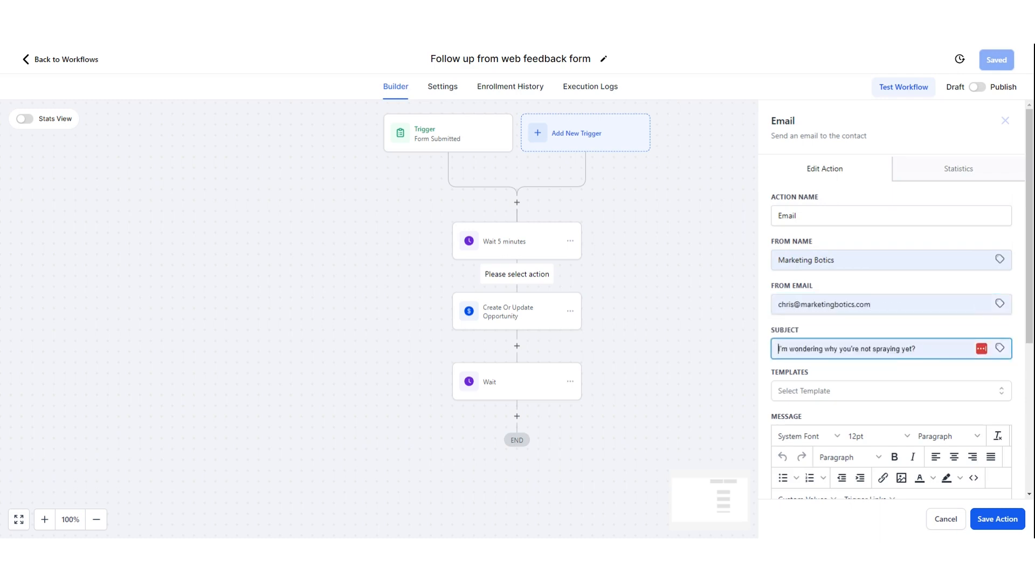
key("Escape")
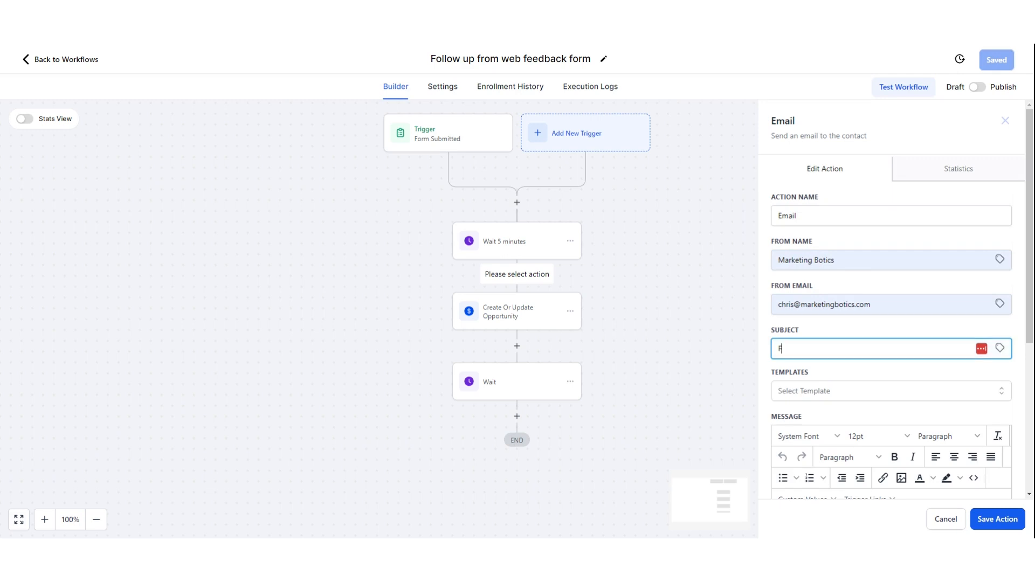
type("Feedback form received")
scroll(843, 381, "down", 5)
- Write 'Hi' followed by the contact's First Name placeholder in the body and save the step
left_click(827, 300)
type("Hi")
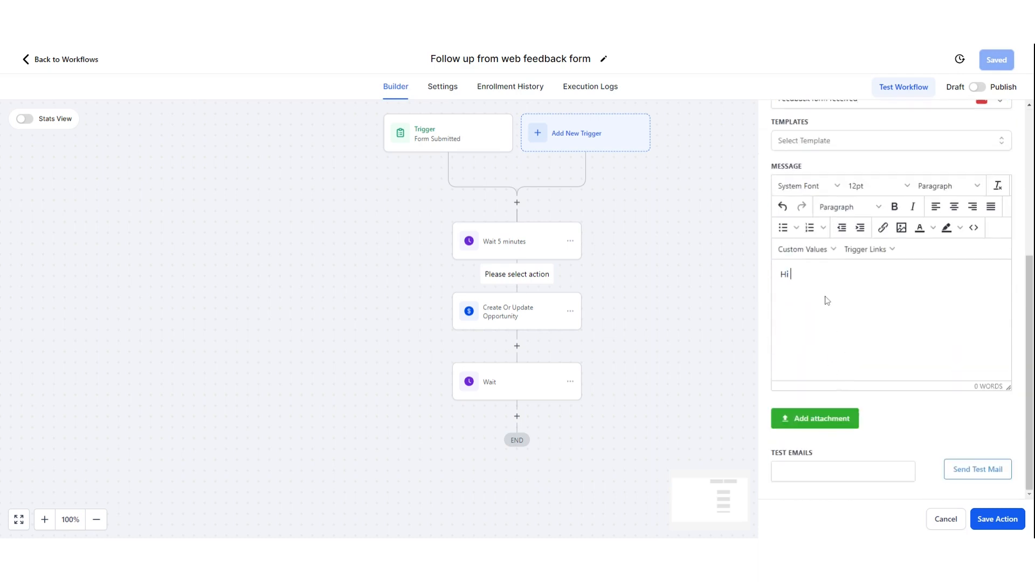
left_click(816, 248)
mouse_move(820, 283)
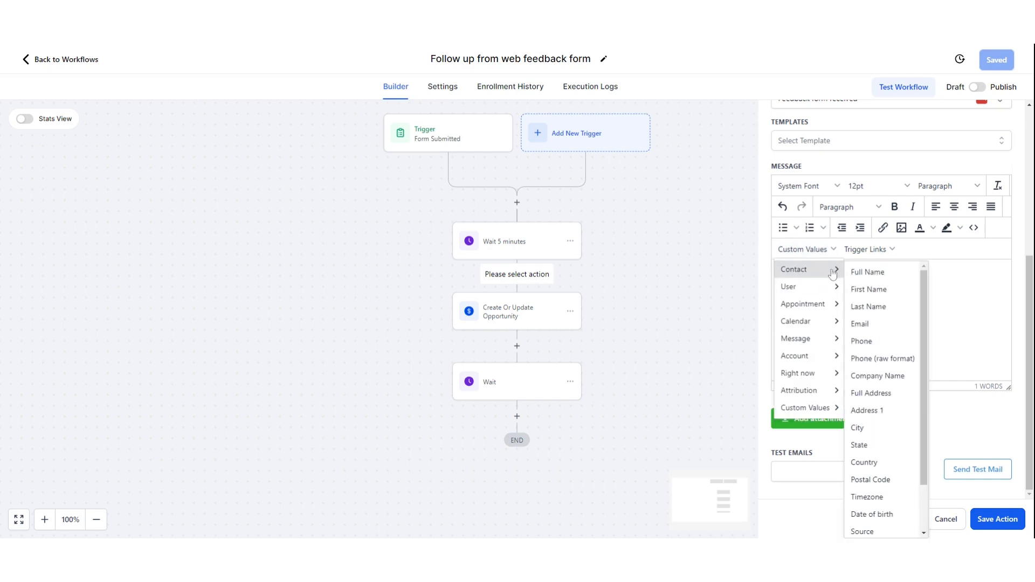
left_click(877, 291)
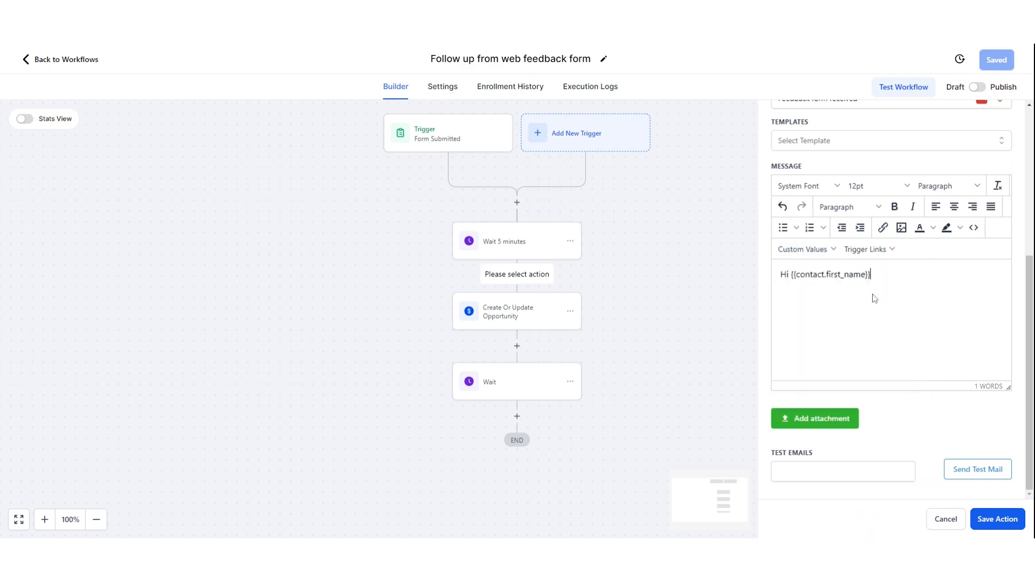
left_click(808, 249)
mouse_move(816, 284)
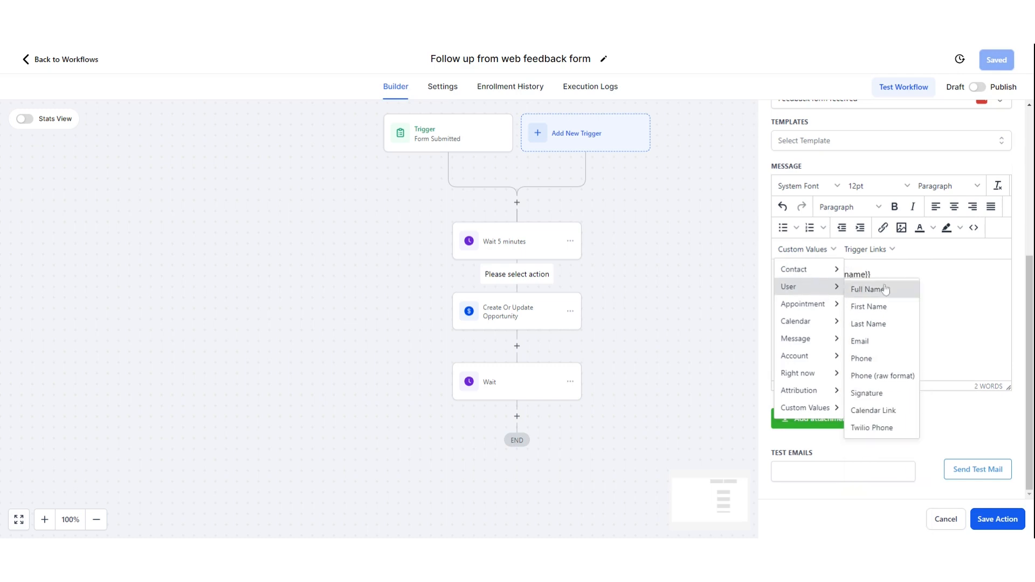
left_click(967, 286)
left_click(1001, 520)
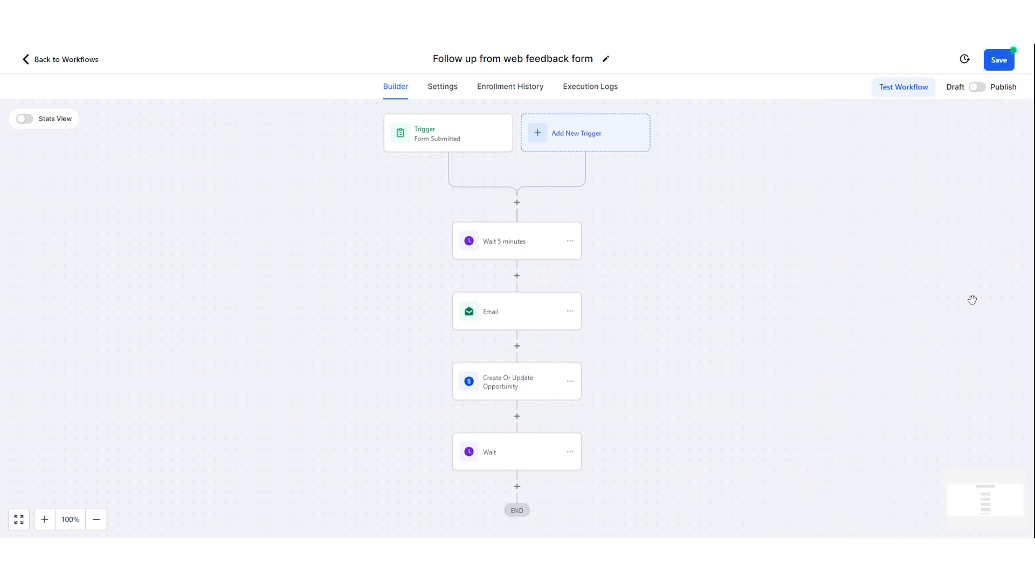
- Switch the saved workflow from Draft to Published
scroll(633, 270, "down", 2)
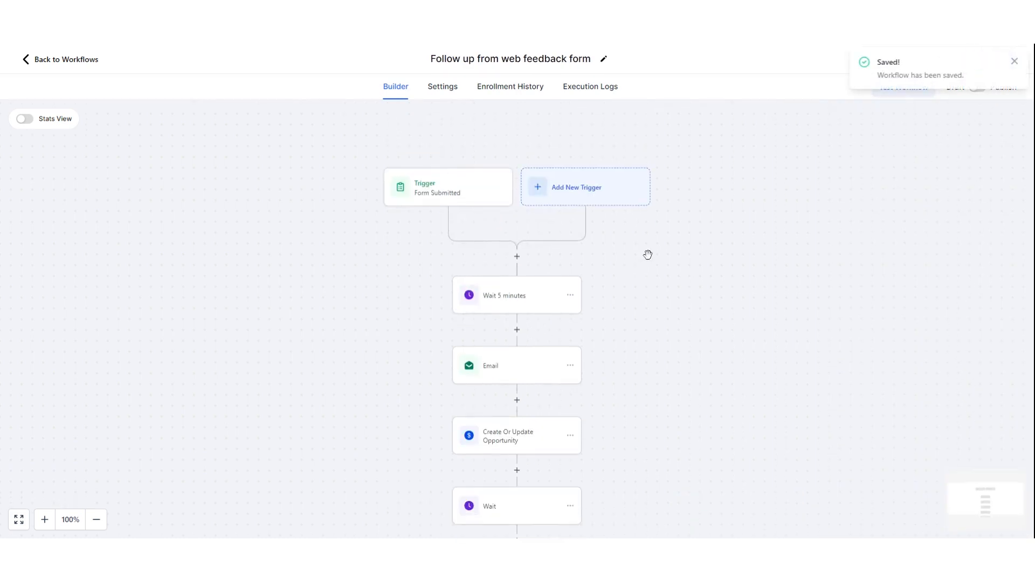
left_click(1016, 62)
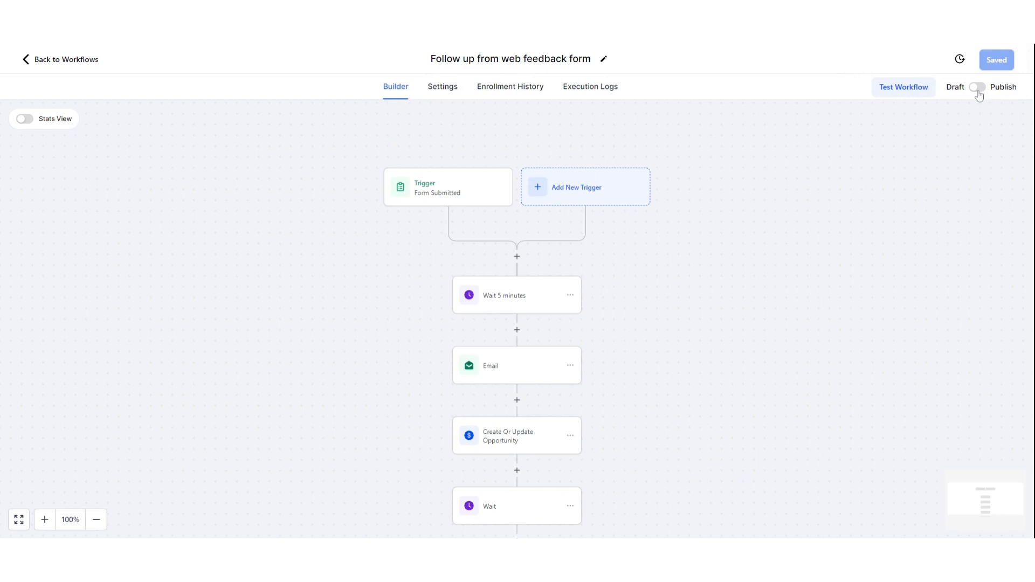
left_click(978, 89)
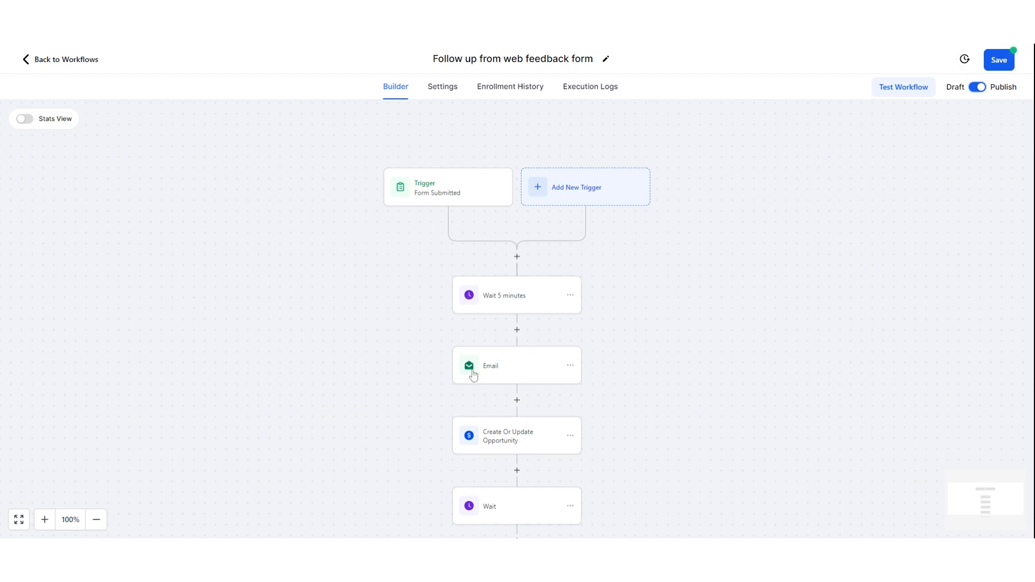
- Check the final Wait step's delay without changes, then bring up the workflow Settings
scroll(536, 335, "down", 1)
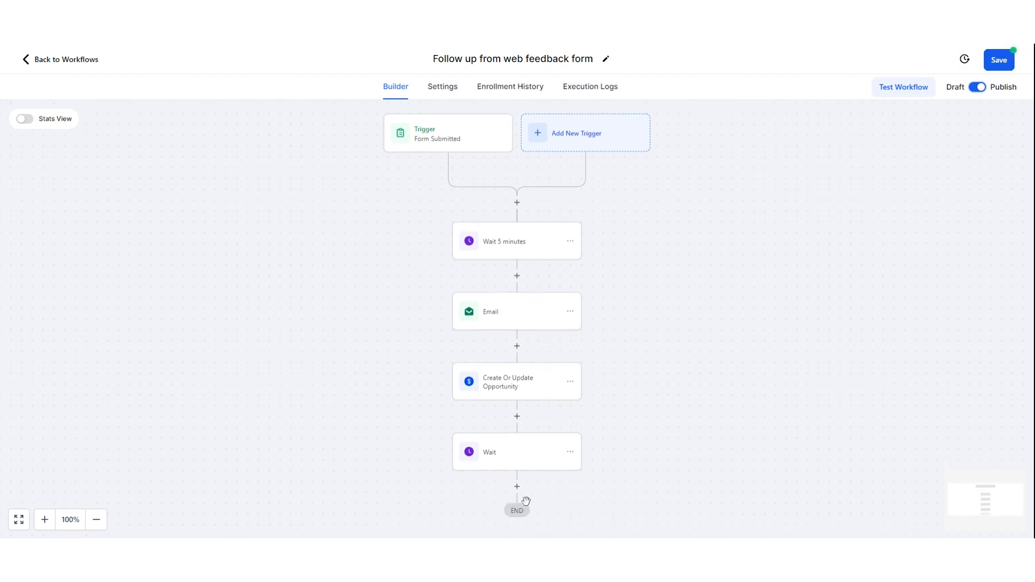
left_click(516, 463)
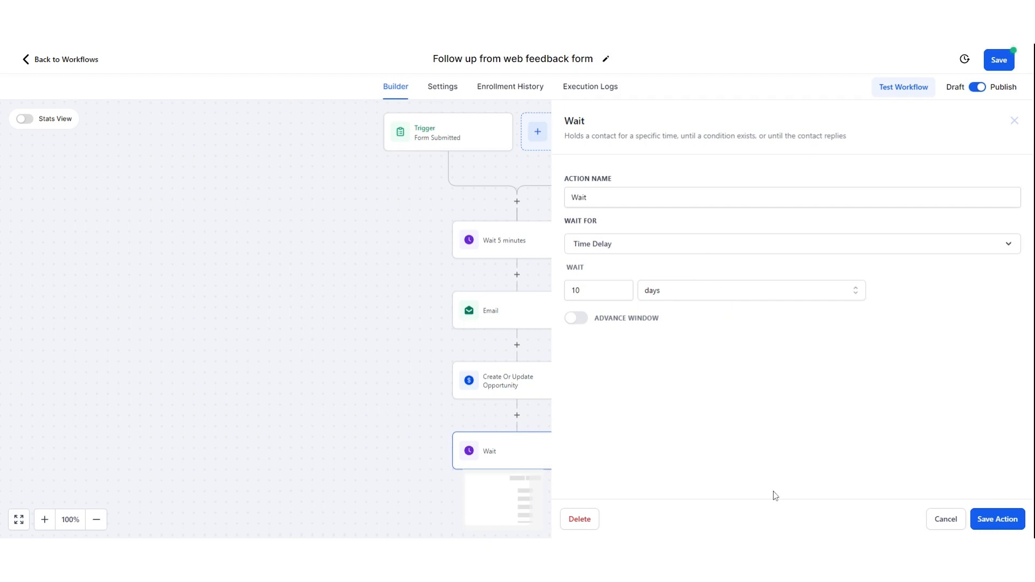
left_click(952, 511)
scroll(495, 439, "down", 2)
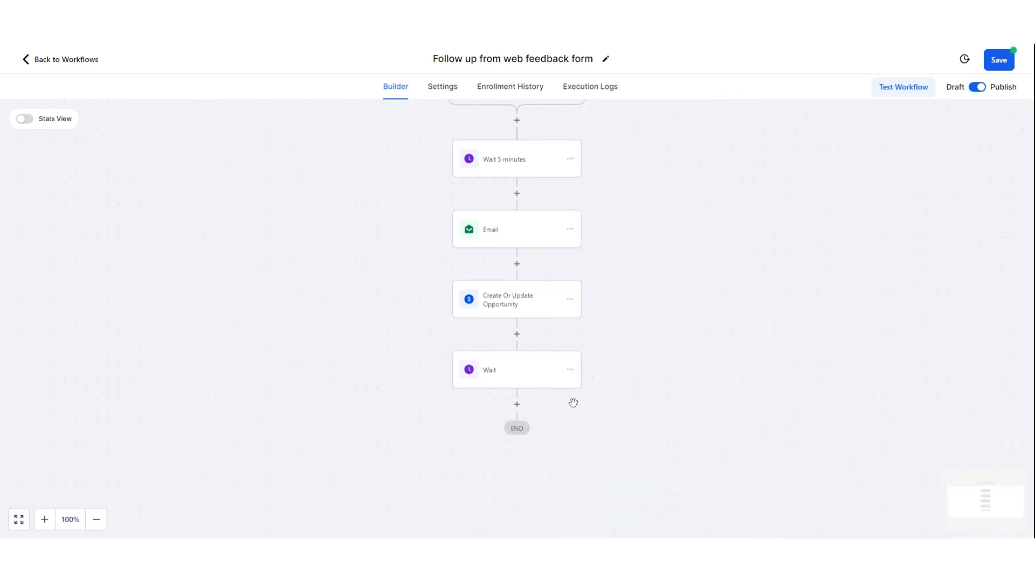
left_click(439, 89)
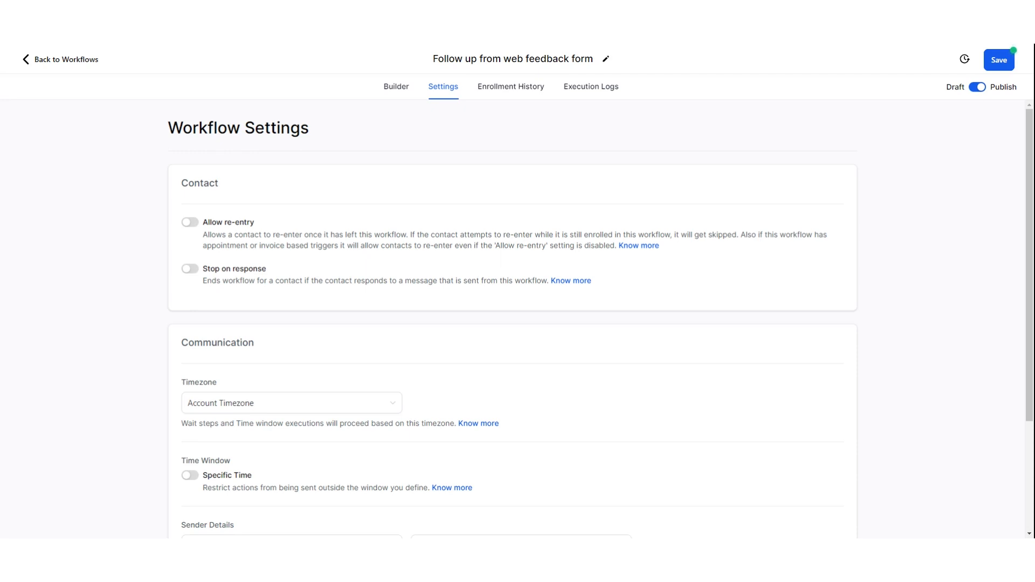
- Turn on Allow re-entry in Workflow Settings and save the workflow
left_click(189, 222)
scroll(450, 273, "down", 2)
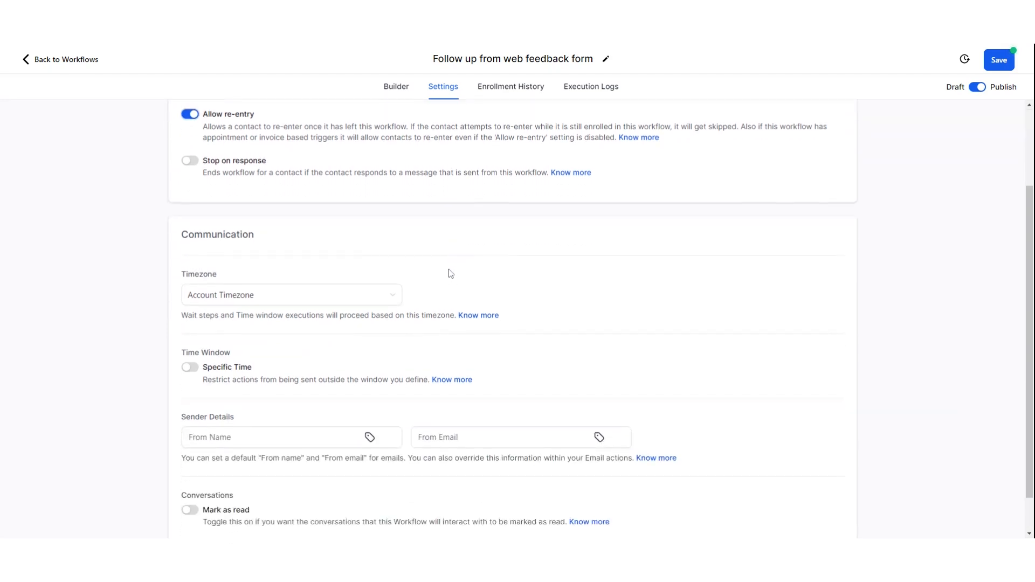
scroll(658, 294, "down", 1)
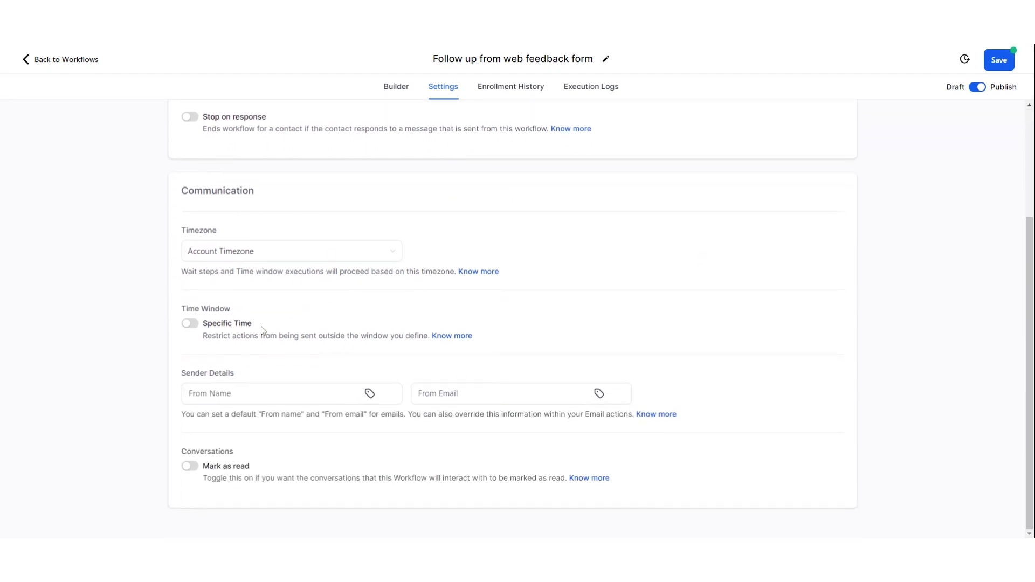
scroll(797, 311, "up", 3)
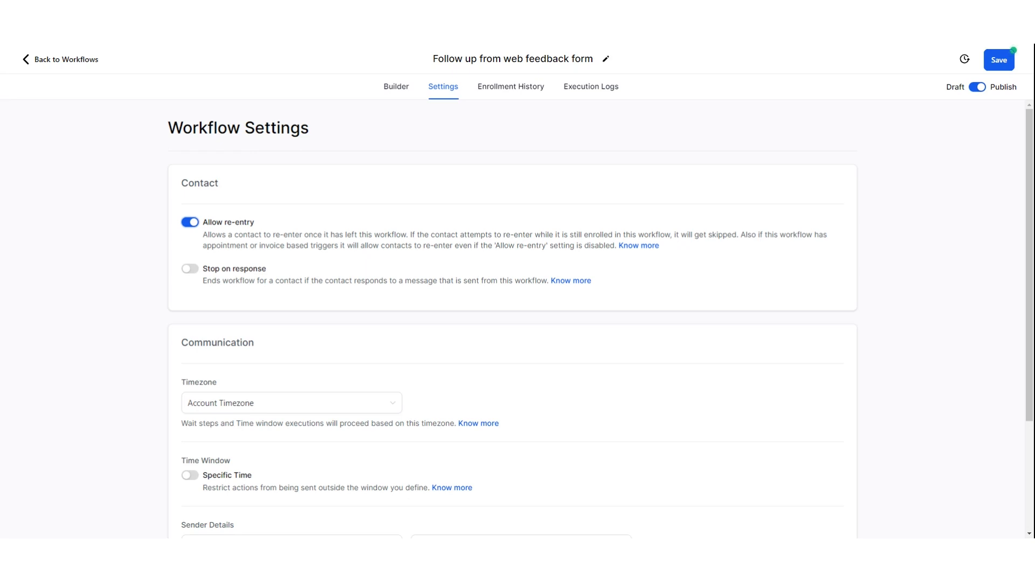
left_click(998, 59)
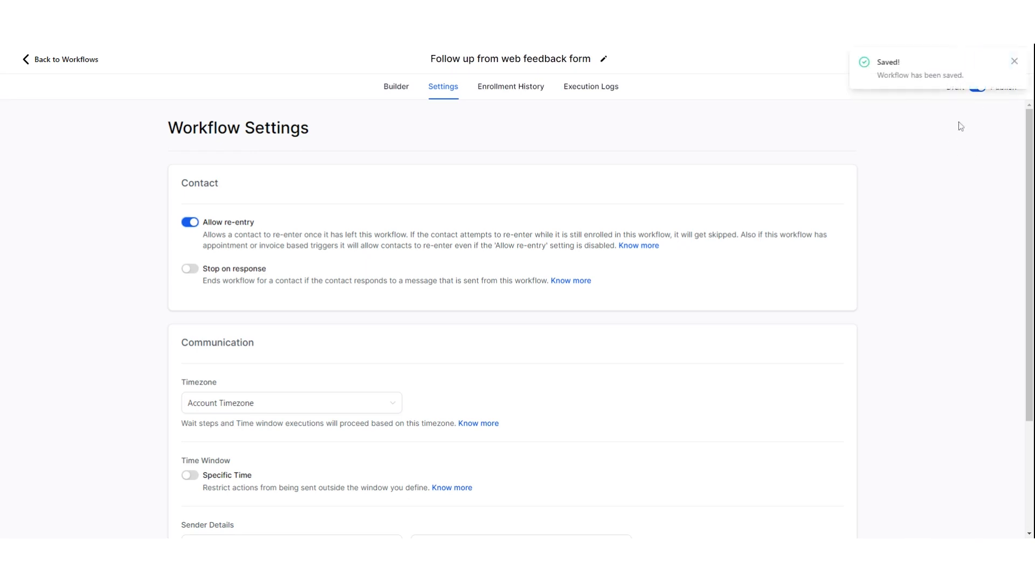
left_click(1014, 61)
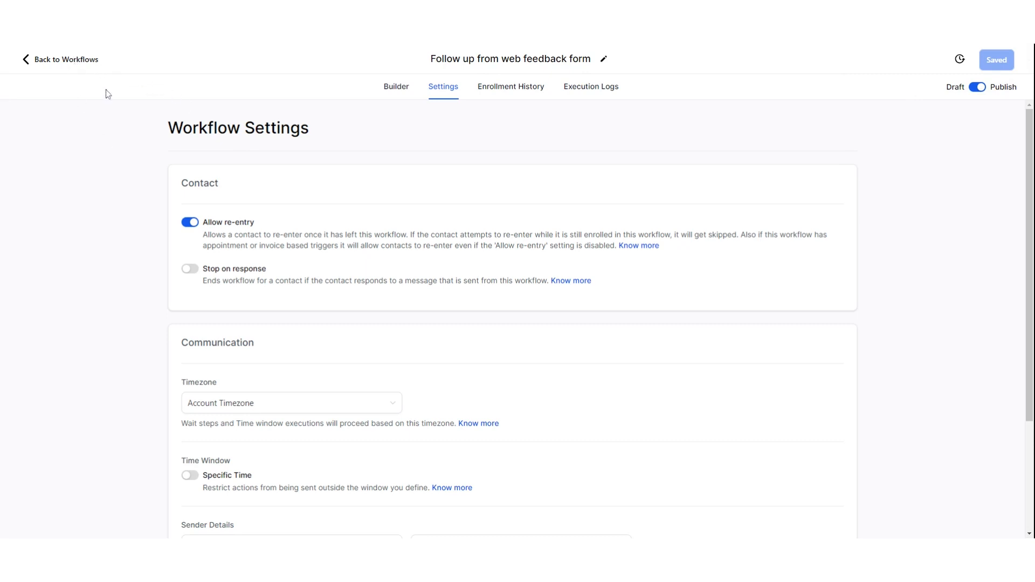